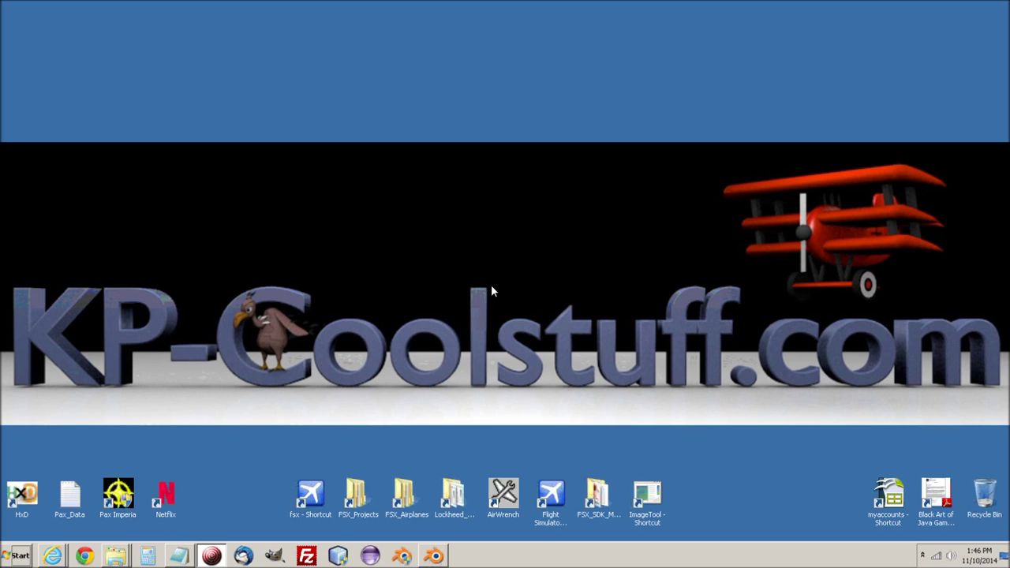
- Switch to Blender and look through the mesh tools and FSX tools, finishing with the window minimized
{"action": "left_click", "coordinate": [434, 558]}
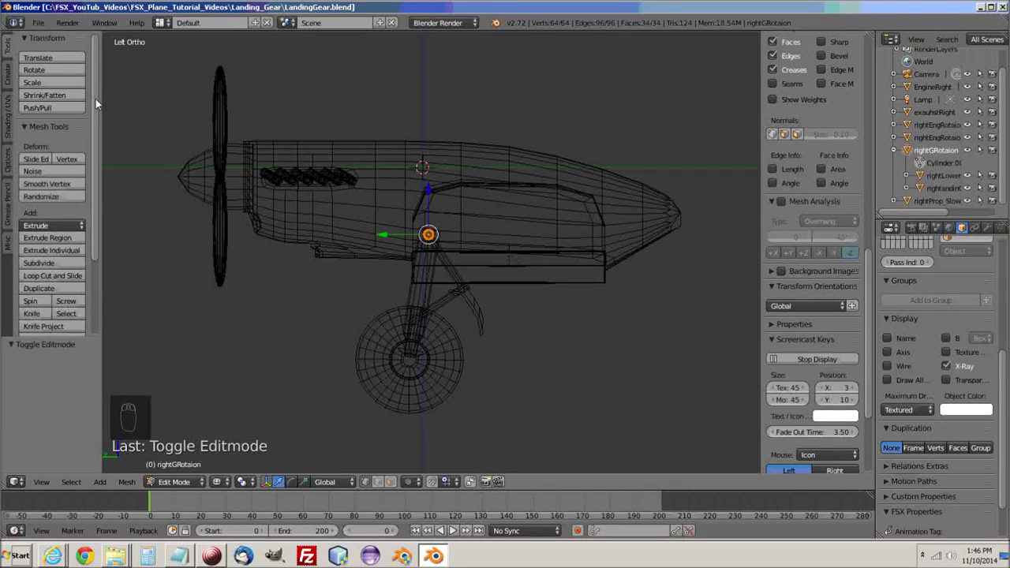
{"action": "scroll", "coordinate": [90, 172], "scroll_direction": "down", "scroll_amount": 5}
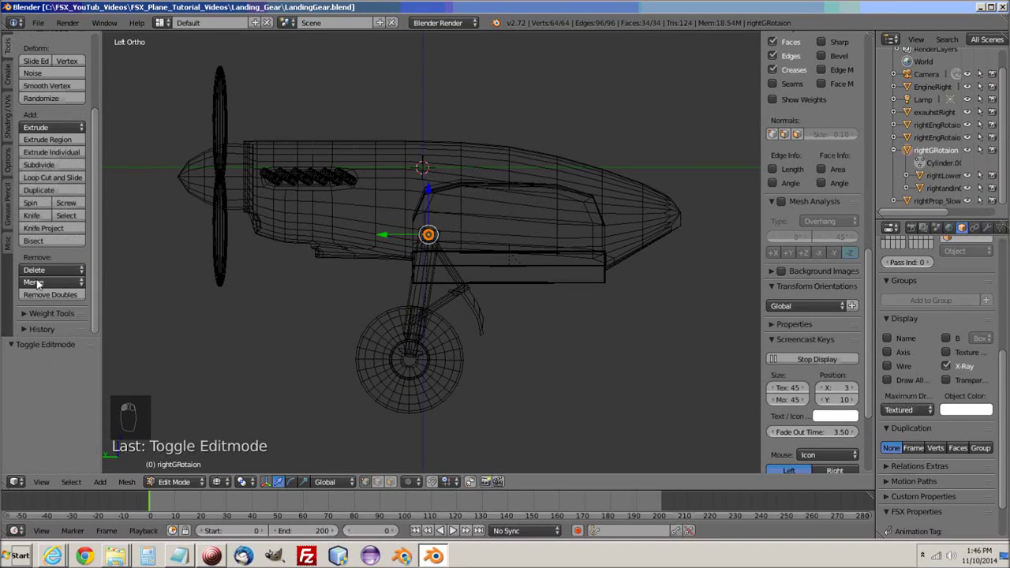
{"action": "scroll", "coordinate": [93, 209], "scroll_direction": "up", "scroll_amount": 1}
{"action": "scroll", "coordinate": [94, 208], "scroll_direction": "up", "scroll_amount": 5}
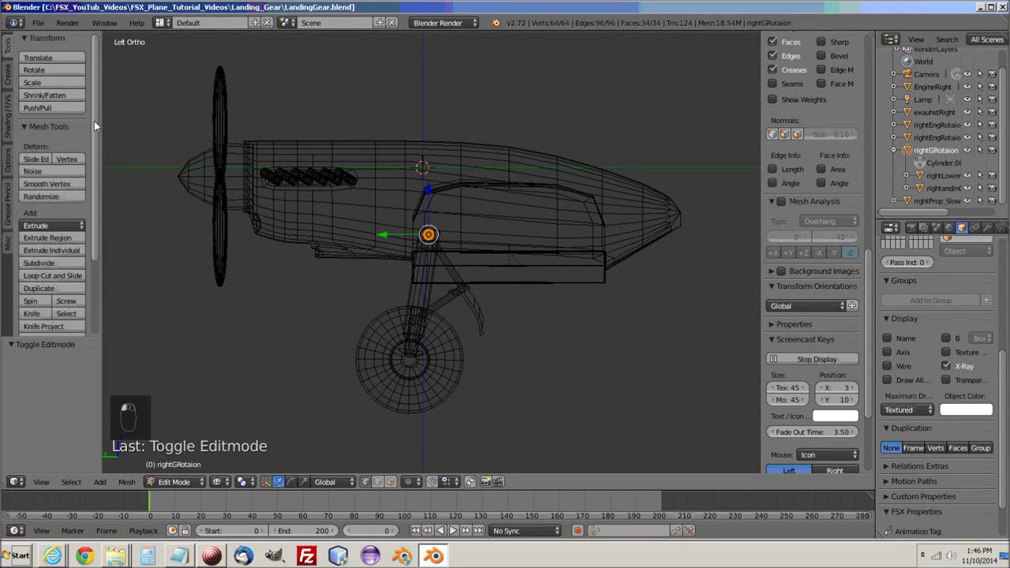
{"action": "left_click", "coordinate": [7, 241]}
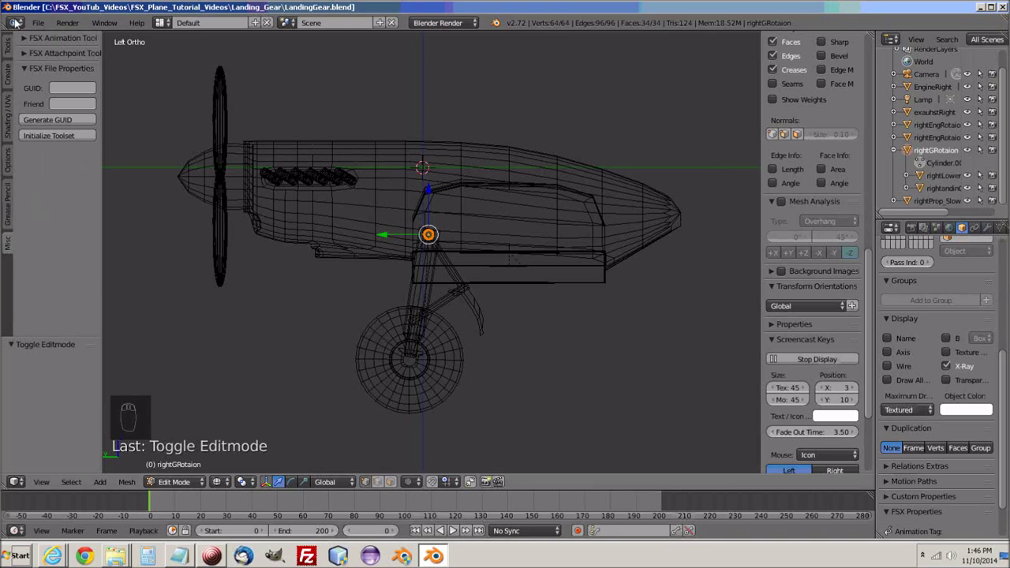
{"action": "left_click", "coordinate": [9, 49]}
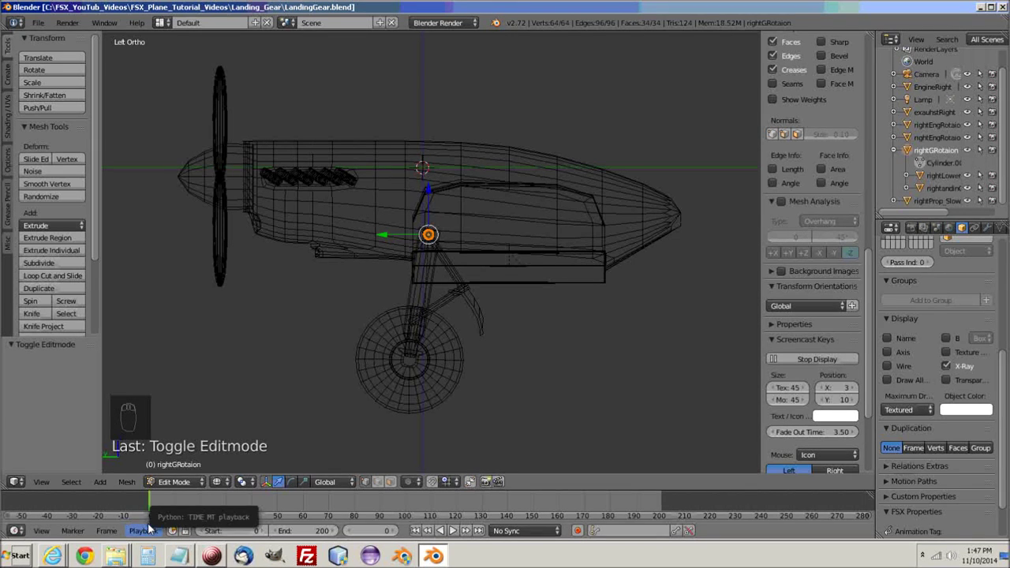
{"action": "left_click", "coordinate": [981, 8]}
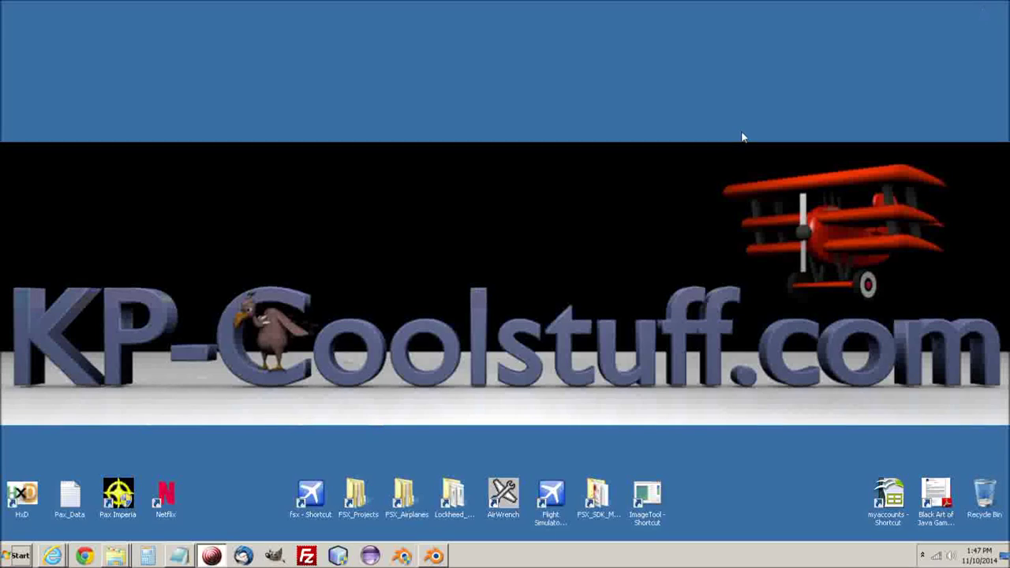
- Switch to Internet Explorer's Screencast Key Status Tool wiki page and view the page address noted in Notepad
{"action": "left_click", "coordinate": [52, 557]}
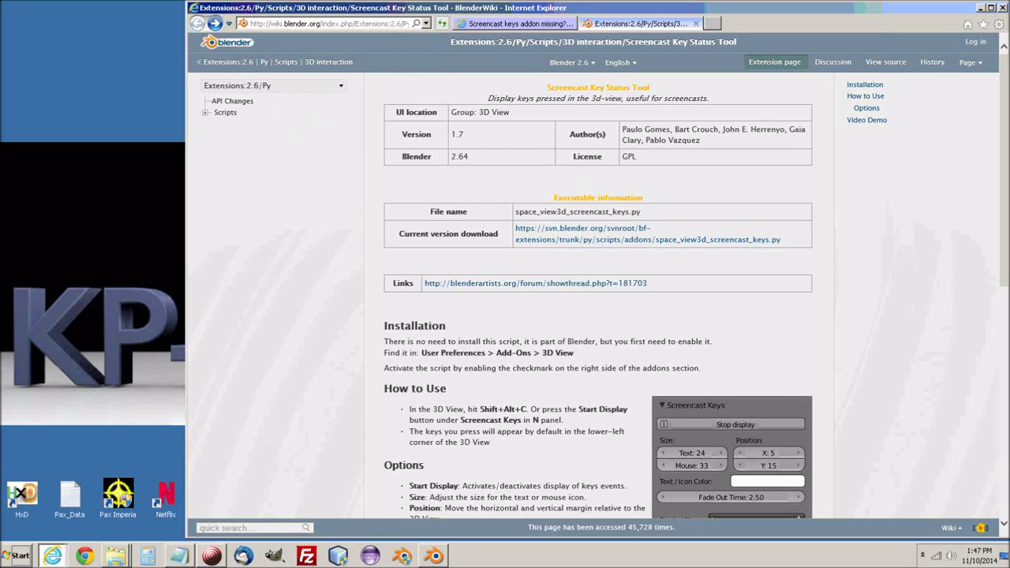
{"action": "left_click", "coordinate": [179, 557]}
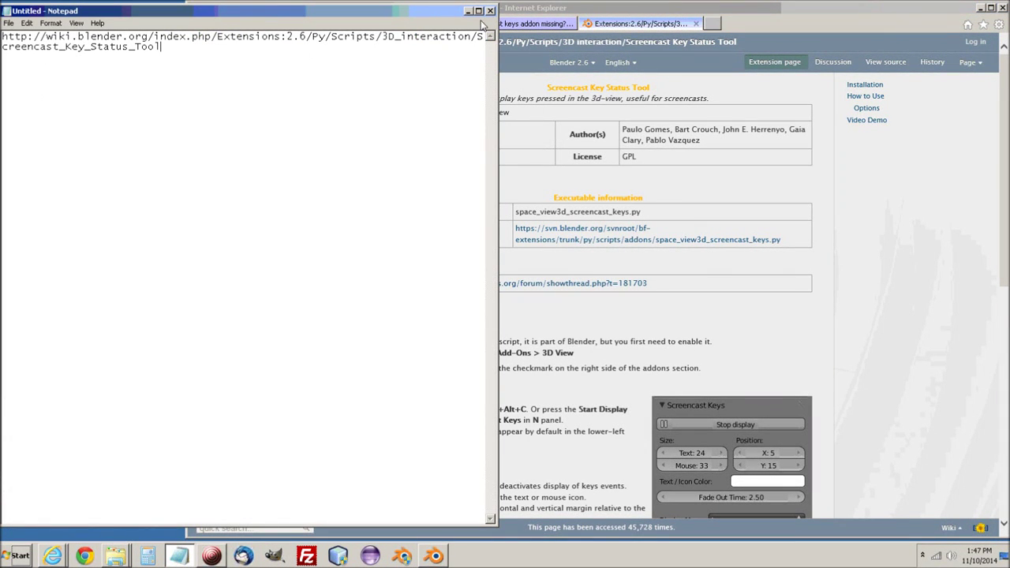
{"action": "left_click", "coordinate": [600, 12]}
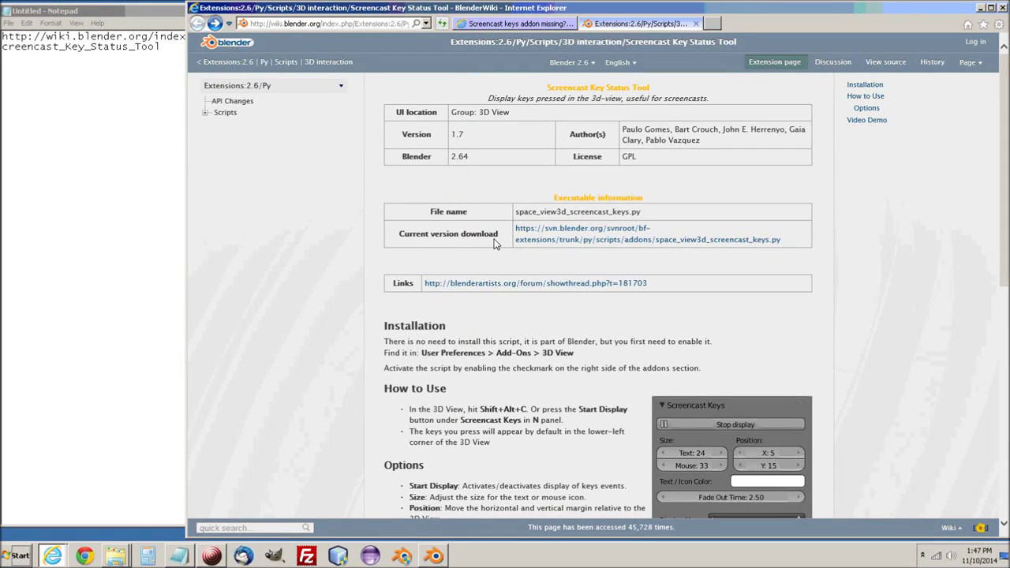
- Open the current version download of space_view3d_screencast_keys.py, skim the script, and return to the wiki page, checking the noted address again
{"action": "left_click", "coordinate": [575, 233]}
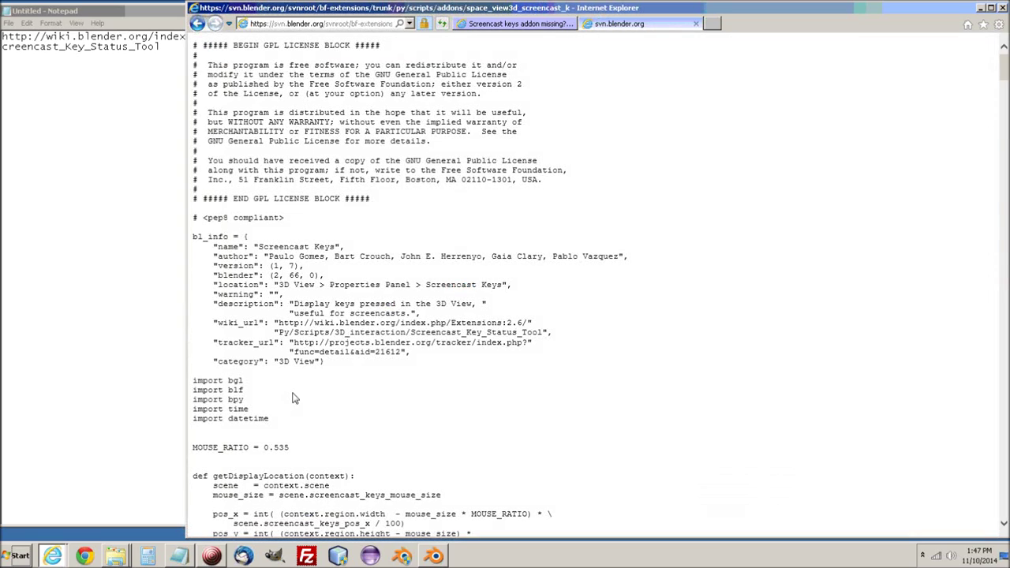
{"action": "left_click_drag", "start_coordinate": [1005, 73], "coordinate": [830, 62]}
{"action": "left_click", "coordinate": [197, 23]}
{"action": "left_click", "coordinate": [139, 13]}
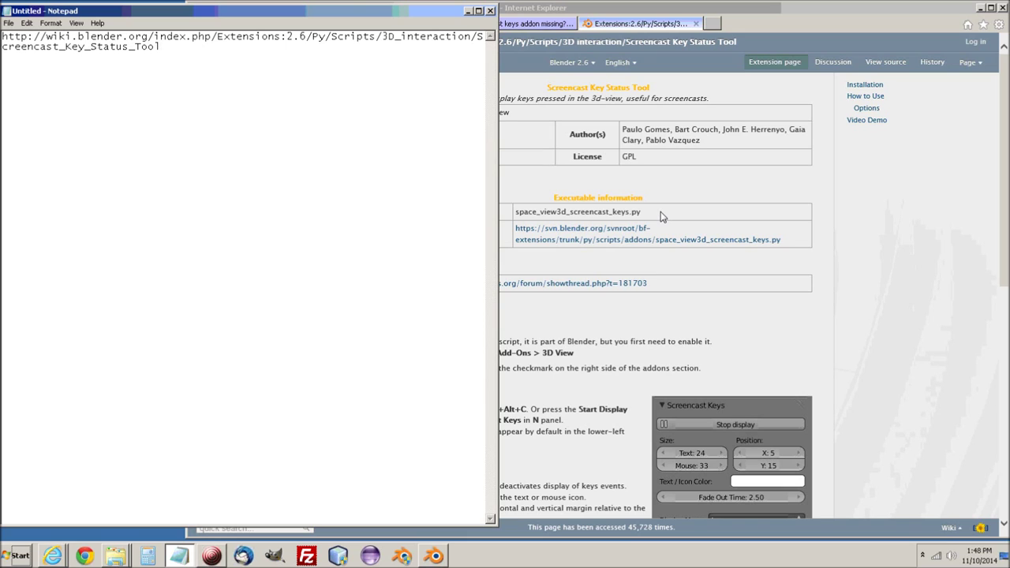
{"action": "left_click", "coordinate": [561, 12]}
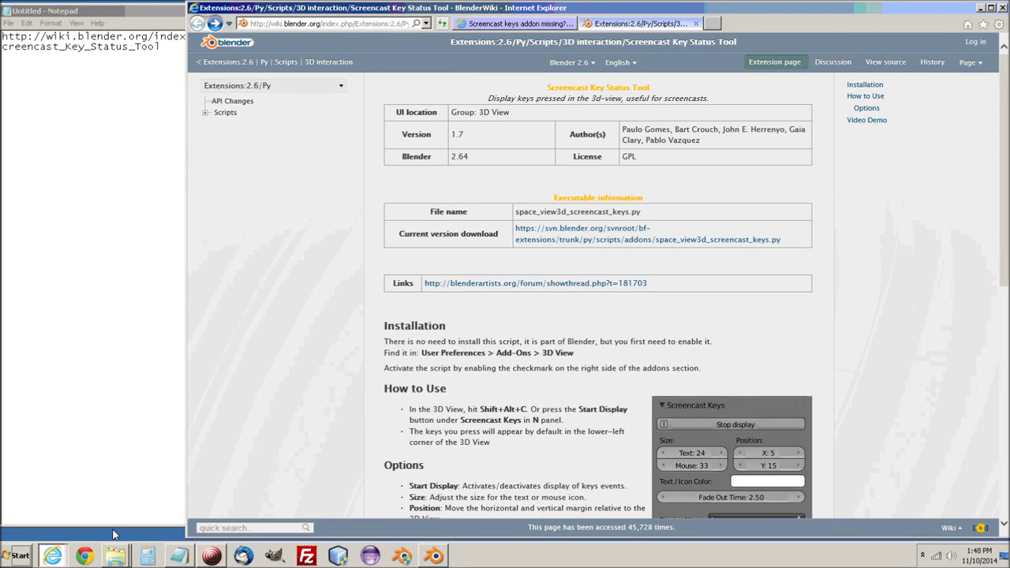
- View space_view3d_screencast_keys.py in Blender's 2.72 scripts addons folder in Windows Explorer, and clear the Explorer, browser and Notepad windows away
{"action": "left_click", "coordinate": [115, 557]}
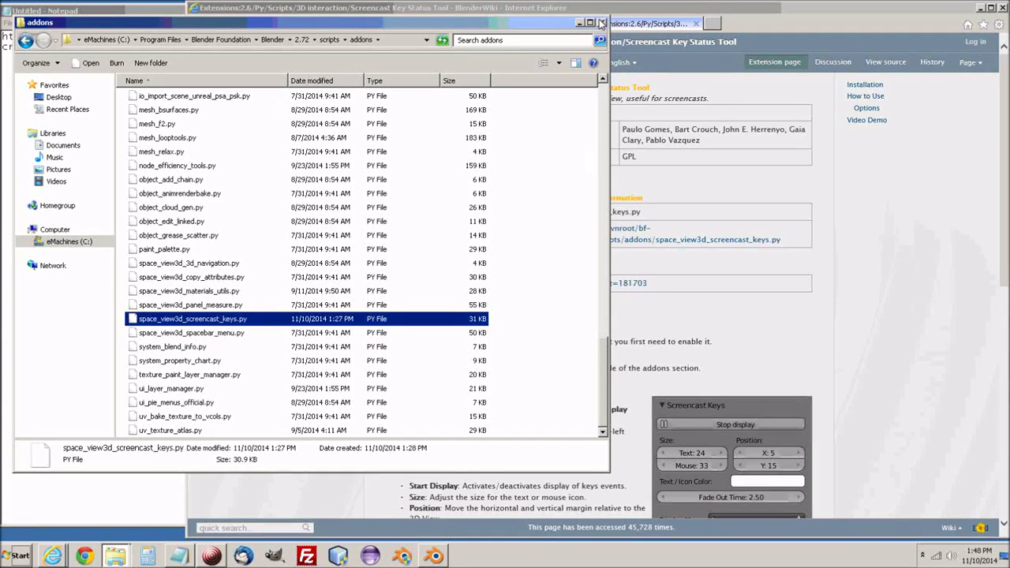
{"action": "left_click", "coordinate": [602, 23]}
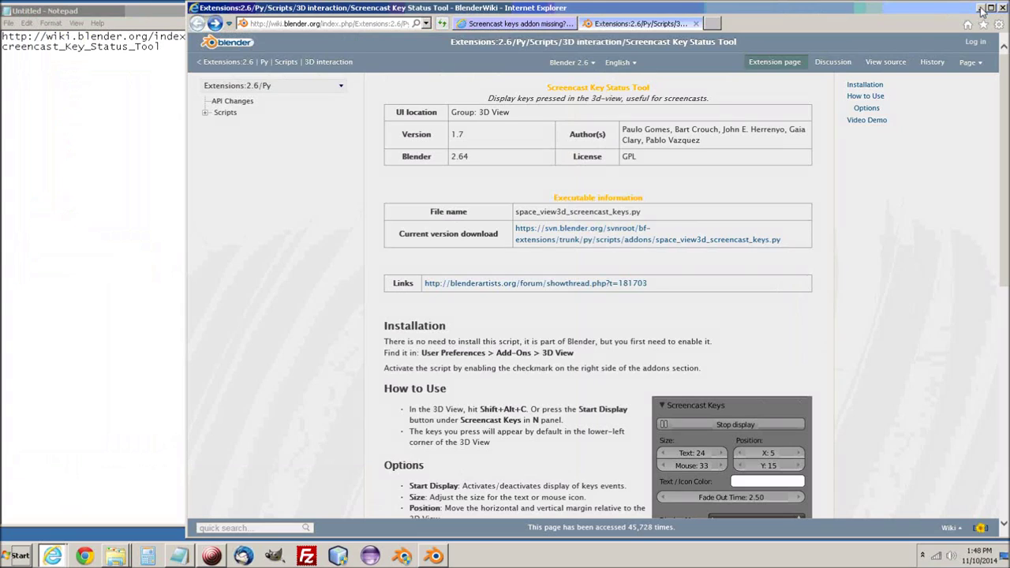
{"action": "left_click", "coordinate": [981, 9]}
{"action": "left_click", "coordinate": [470, 13]}
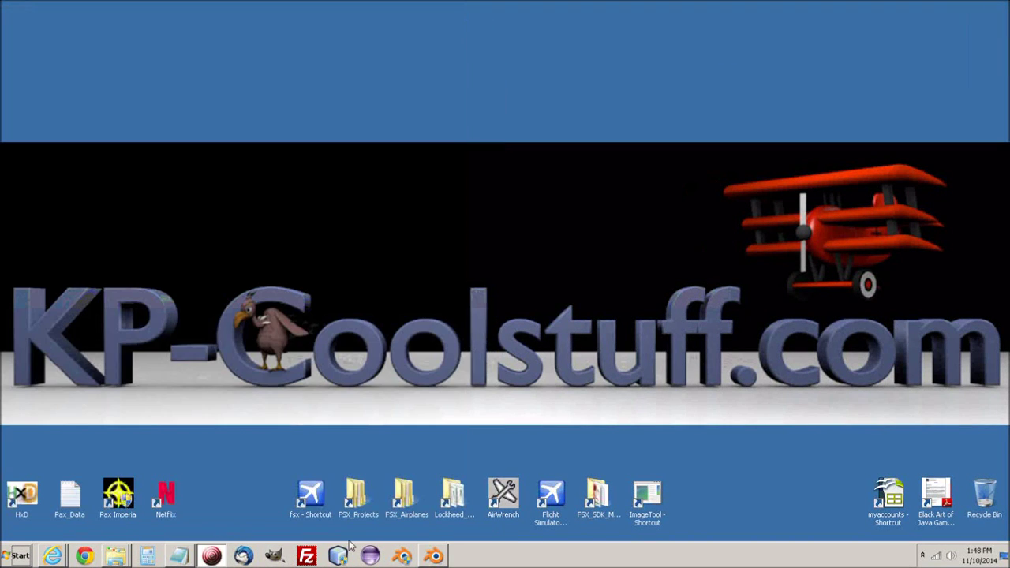
- Switch to Blender and check the 3D View: Screencast Keys add-on in the user preferences, closing them when finished
{"action": "left_click", "coordinate": [434, 556]}
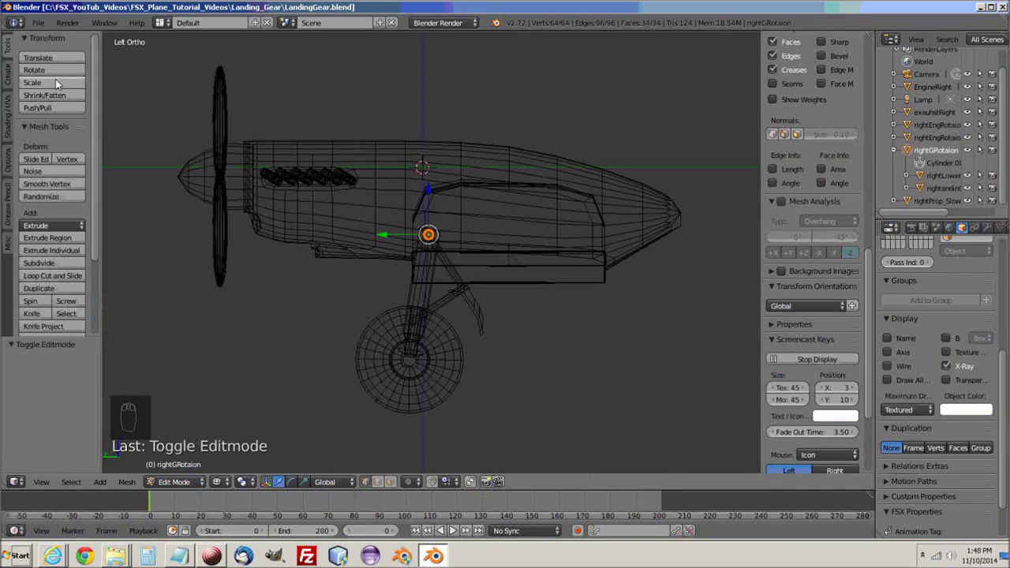
{"action": "left_click", "coordinate": [38, 23]}
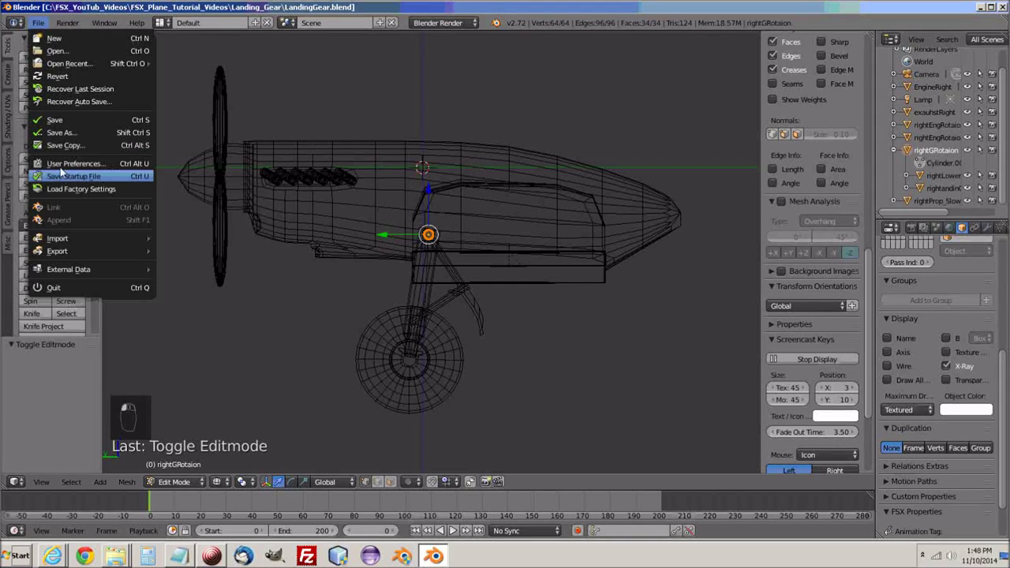
{"action": "left_click", "coordinate": [60, 163]}
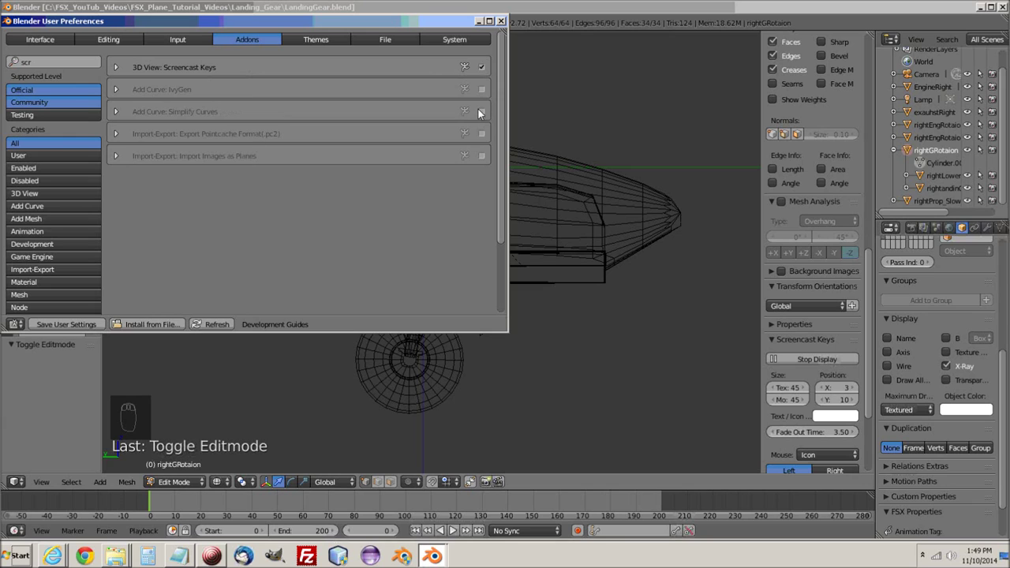
{"action": "left_click", "coordinate": [502, 21]}
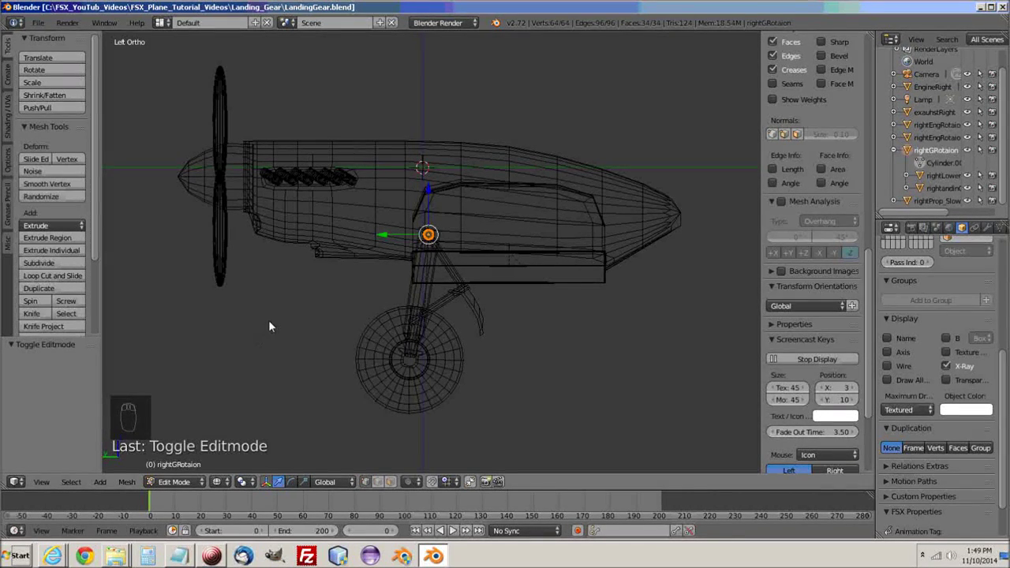
- Examine the landing gear assembly and its rotation cylinder at the top of the struts from the left and from oblique angles
{"action": "middle_click_drag", "start_coordinate": [269, 326], "coordinate": [364, 328]}
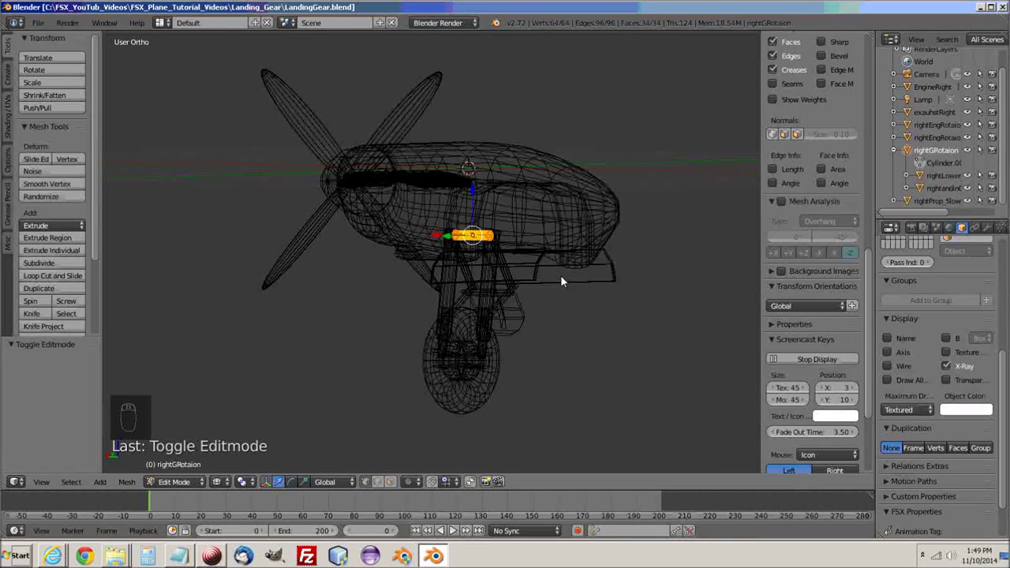
{"action": "middle_click_drag", "start_coordinate": [362, 347], "coordinate": [369, 378]}
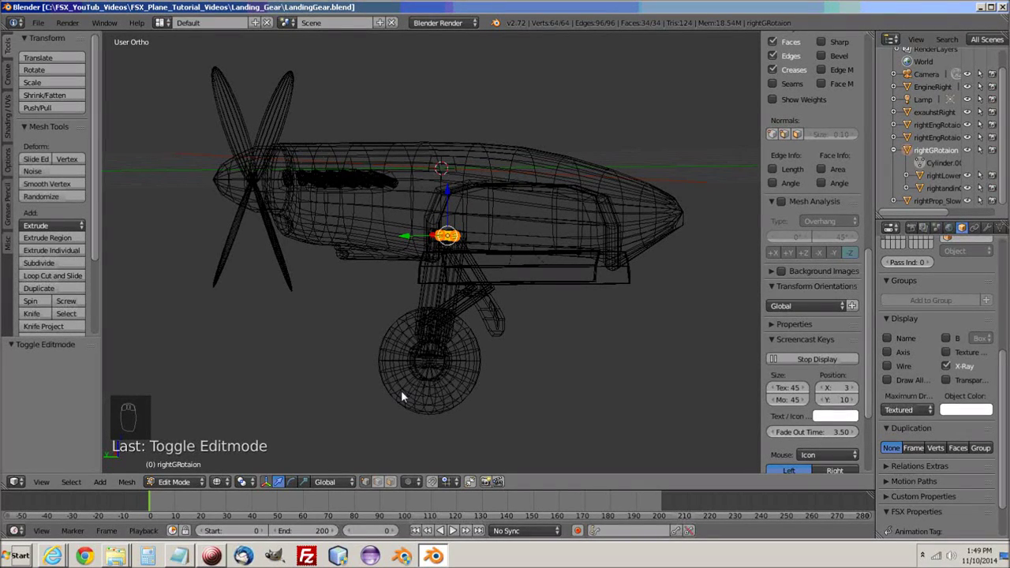
{"action": "key", "text": "ctrl+KP_3"}
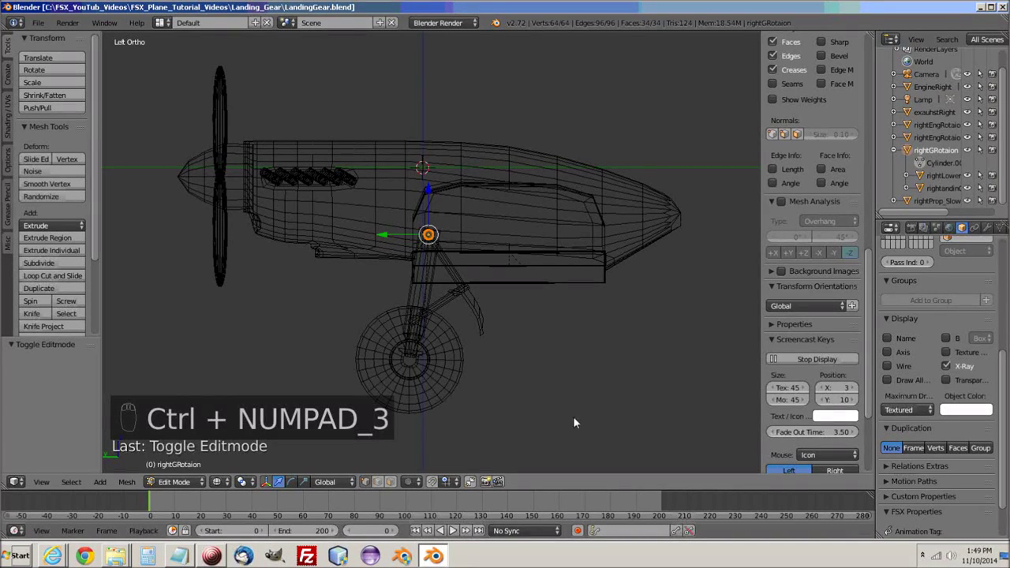
{"action": "scroll", "coordinate": [549, 394], "scroll_direction": "up", "scroll_amount": 3}
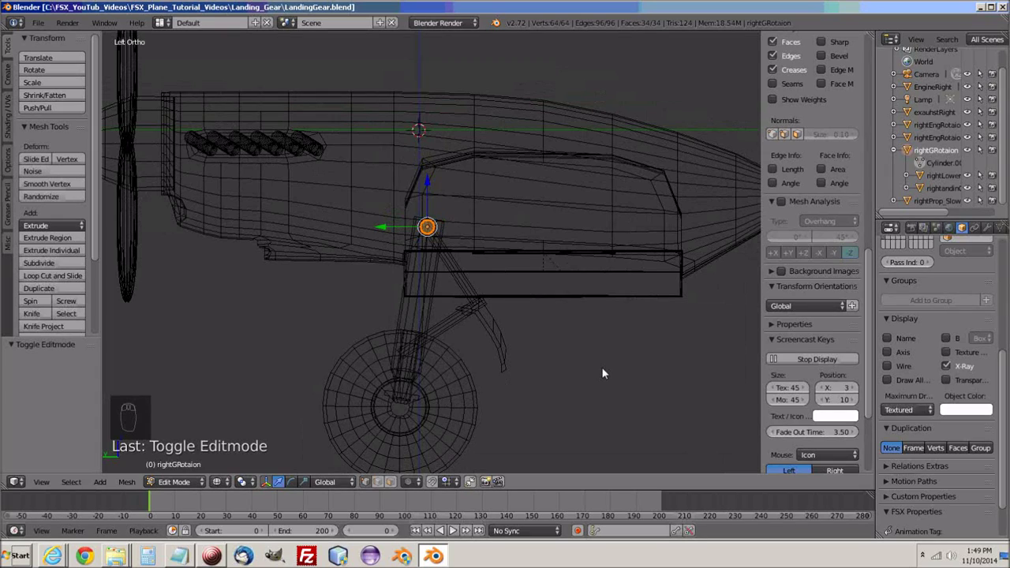
{"action": "scroll", "coordinate": [602, 367], "scroll_direction": "down", "scroll_amount": 1}
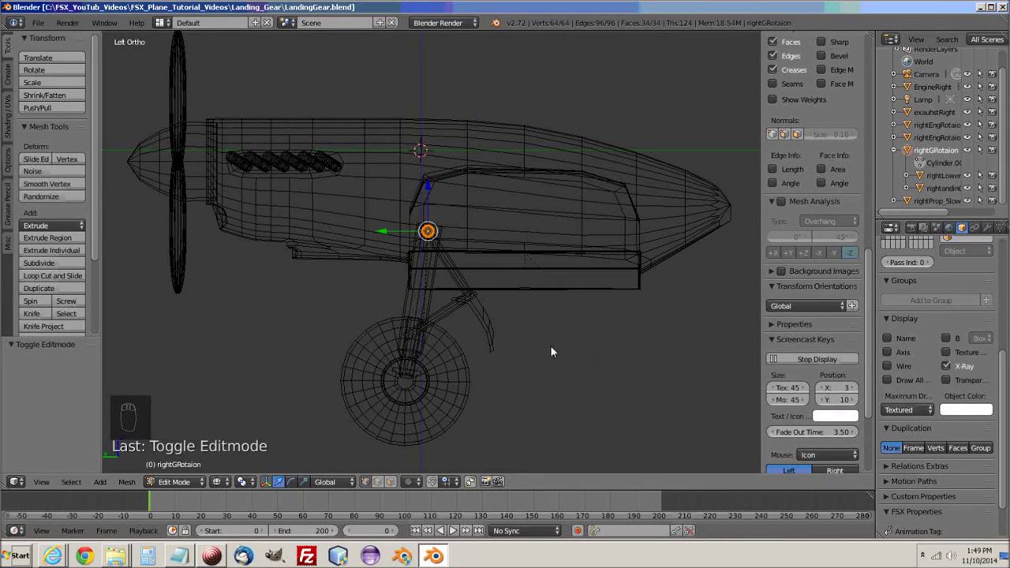
{"action": "middle_click_drag", "start_coordinate": [574, 348], "coordinate": [493, 368]}
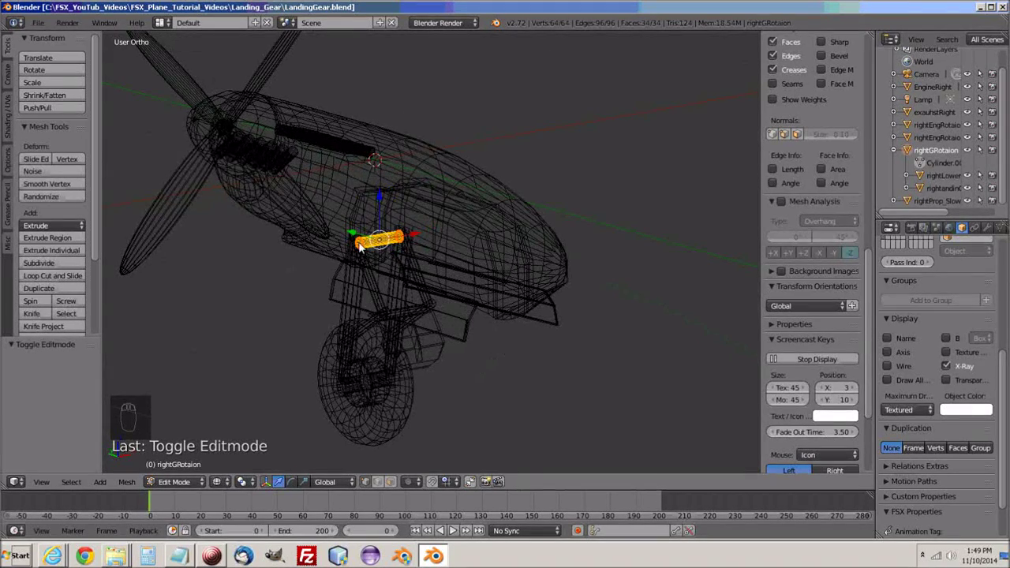
{"action": "middle_click_drag", "start_coordinate": [374, 229], "coordinate": [419, 307]}
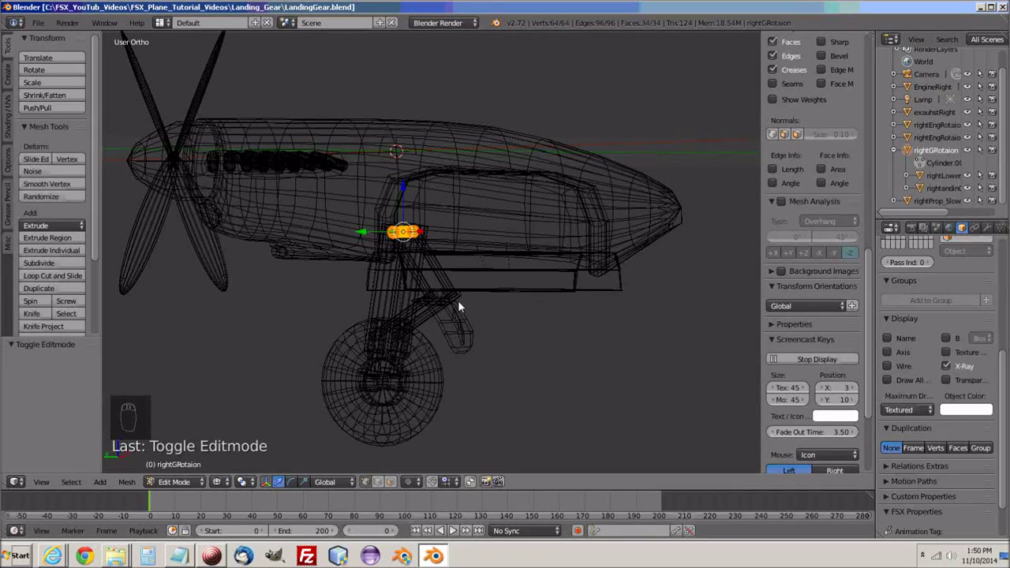
{"action": "middle_click_drag", "start_coordinate": [564, 344], "coordinate": [479, 313]}
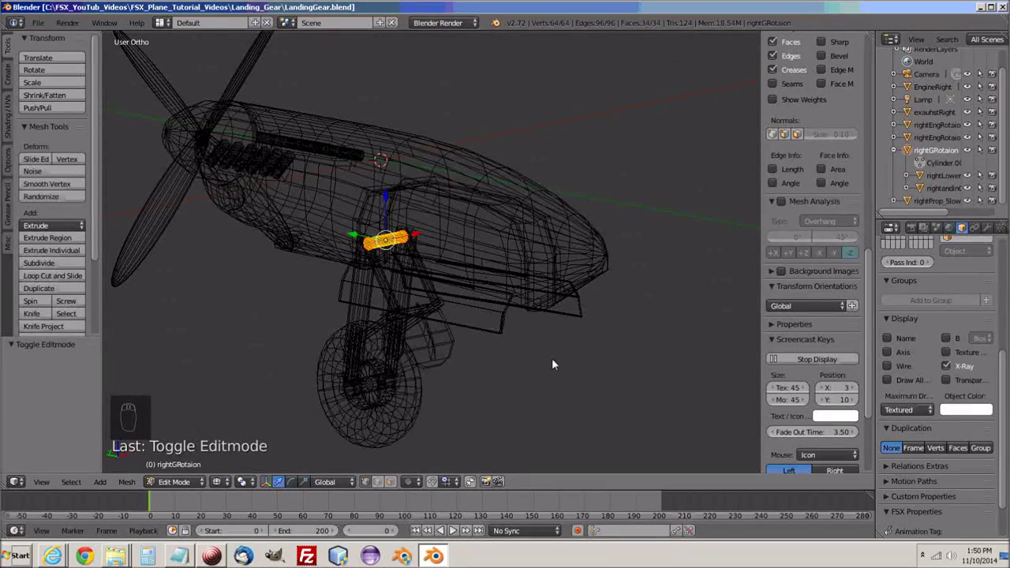
{"action": "middle_click_drag", "start_coordinate": [552, 361], "coordinate": [427, 316]}
{"action": "middle_click_drag", "start_coordinate": [363, 281], "coordinate": [388, 271]}
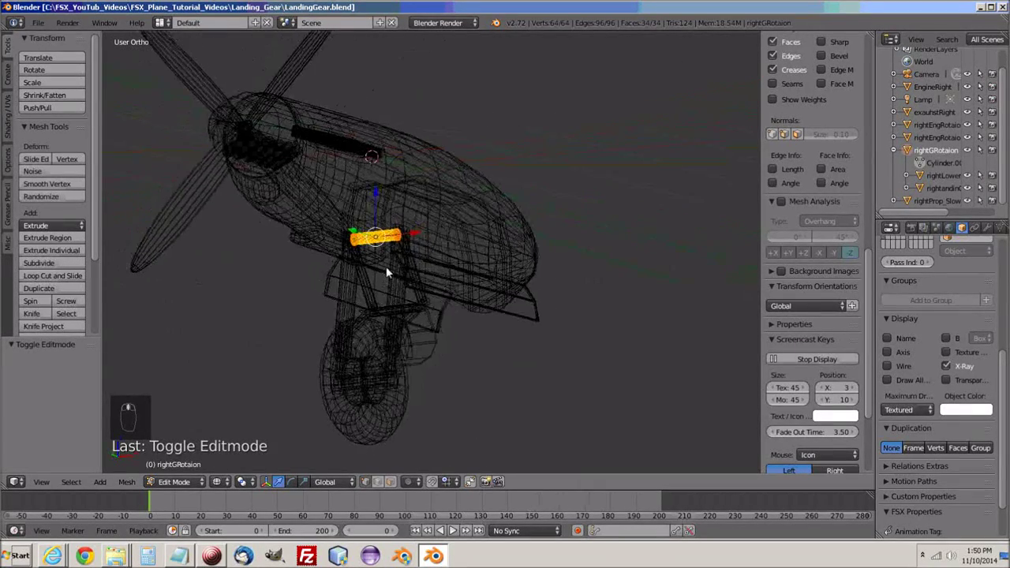
- Select the left and right engine door rotation objects one after the other and inspect their positions under the nacelle
{"action": "left_click", "coordinate": [909, 126]}
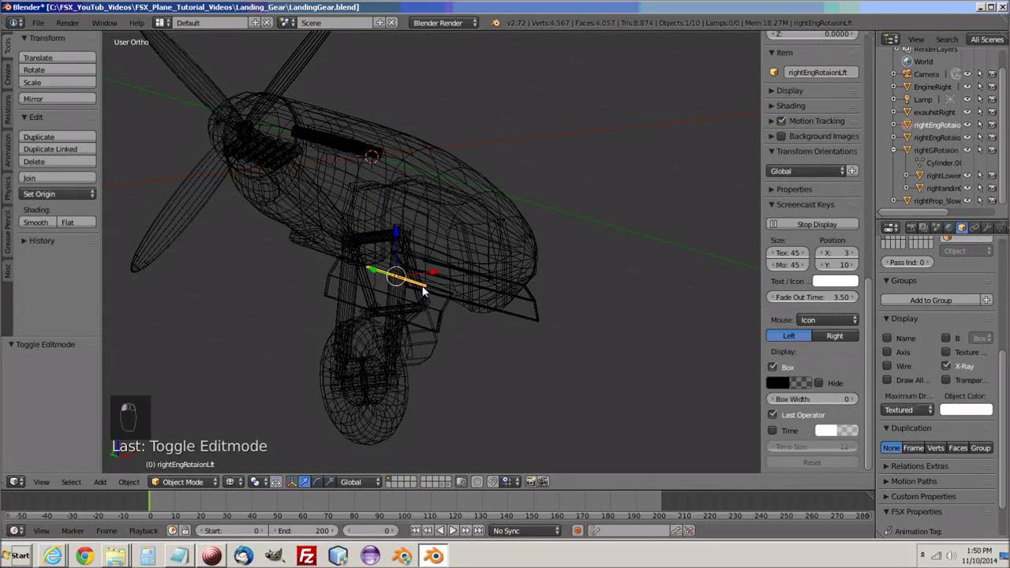
{"action": "middle_click_drag", "start_coordinate": [419, 354], "coordinate": [378, 345]}
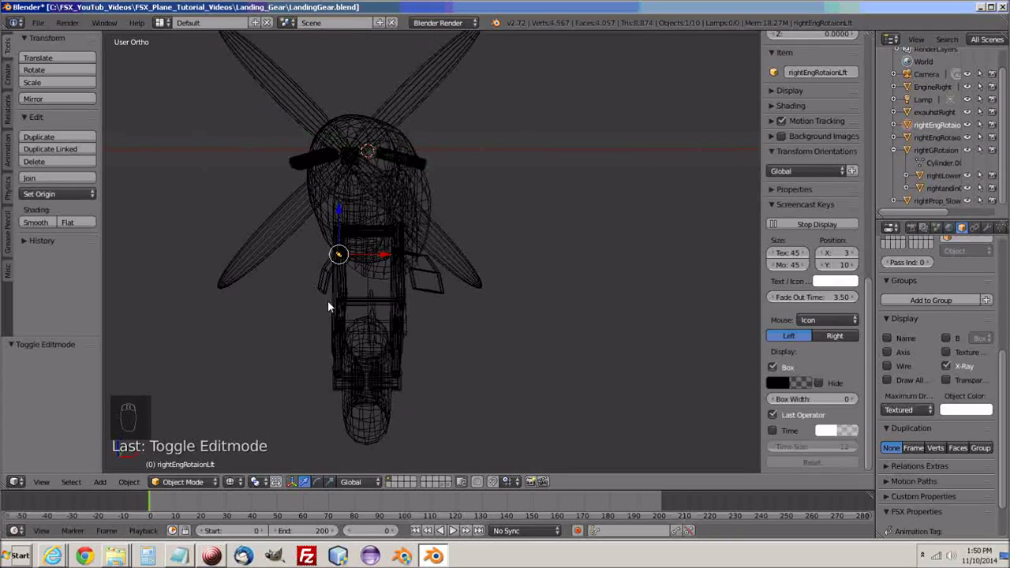
{"action": "left_click", "coordinate": [910, 138]}
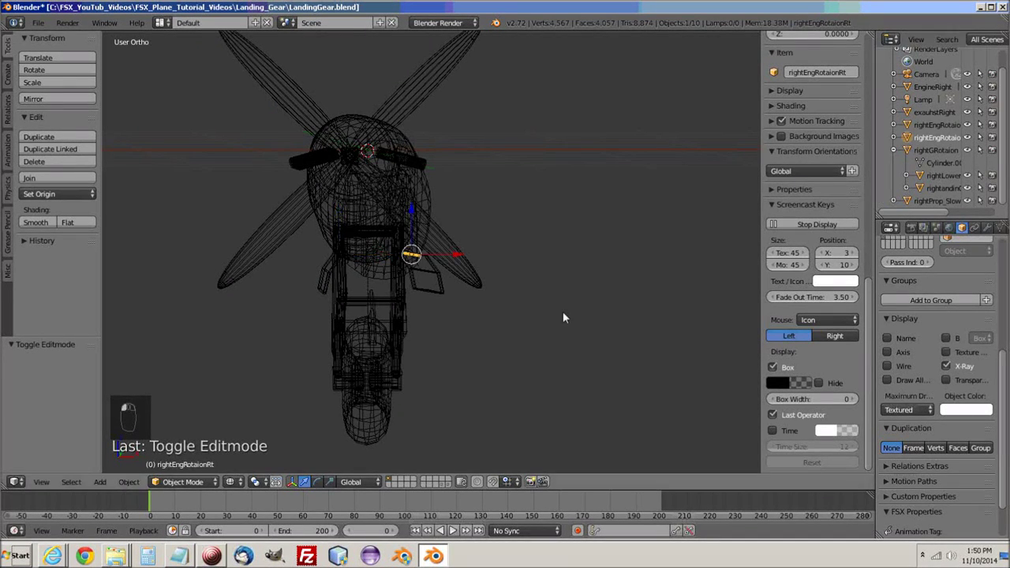
{"action": "middle_click_drag", "start_coordinate": [565, 318], "coordinate": [604, 367]}
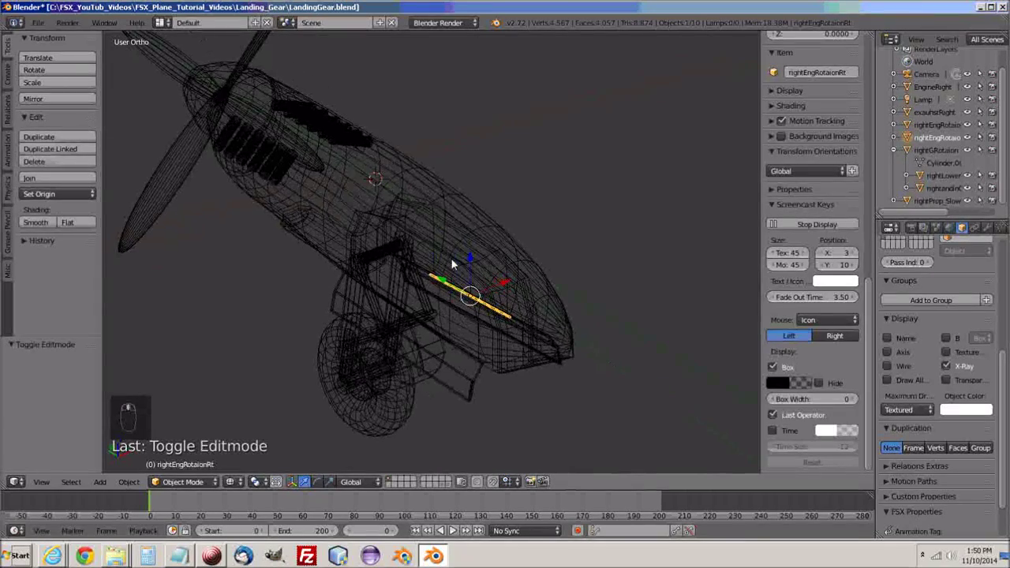
- View the nacelle from the opposite side and select the landing gear door EngineLeftdoorRT.001 below the rotation rod
{"action": "middle_click_drag", "start_coordinate": [553, 404], "coordinate": [405, 351]}
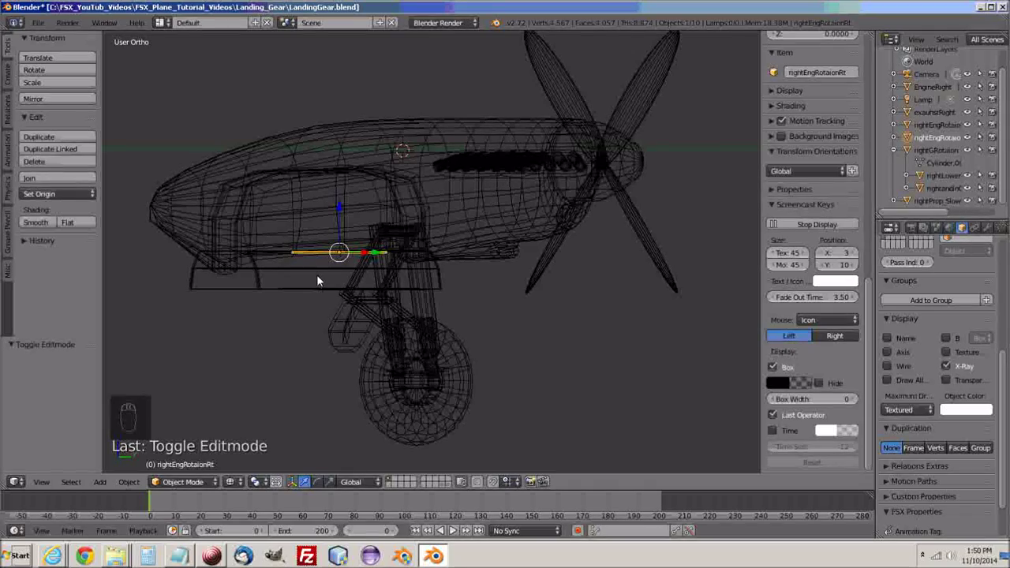
{"action": "middle_click_drag", "start_coordinate": [344, 333], "coordinate": [334, 309]}
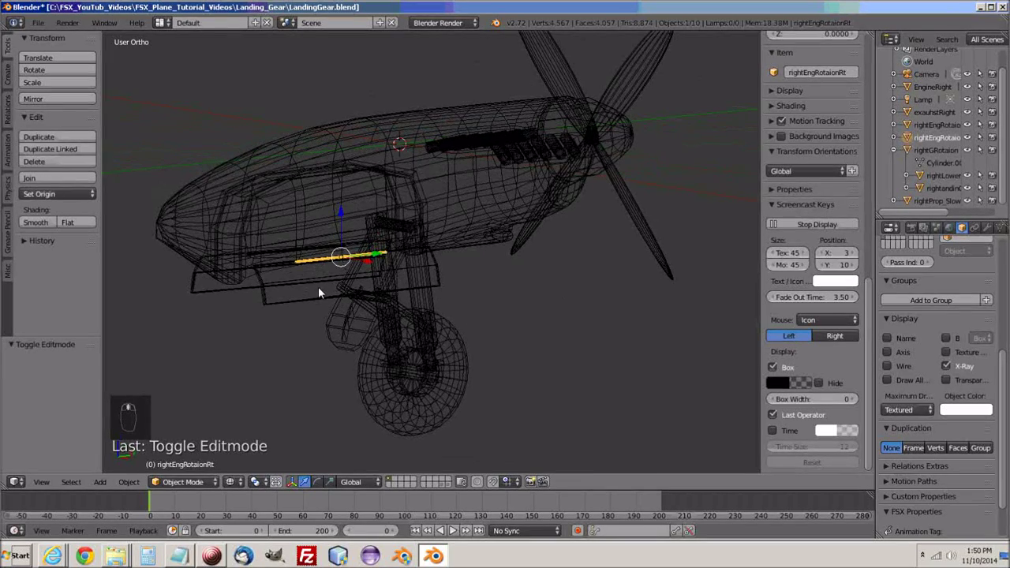
{"action": "right_click", "coordinate": [318, 292]}
{"action": "right_click", "coordinate": [294, 297]}
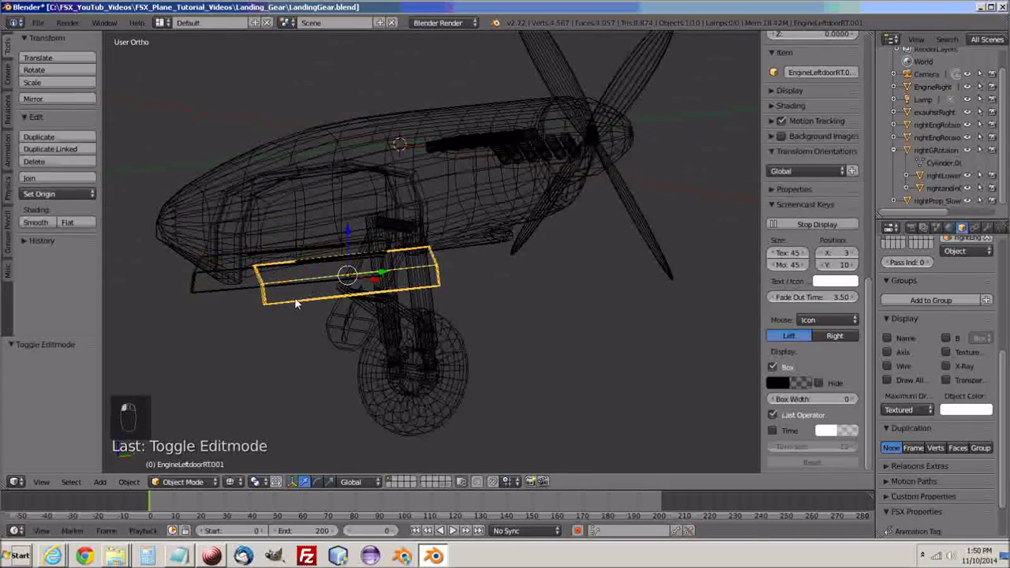
- Select rightEngRotaionRt, rightEngRotaionLft and rightGRotaion one after the other and inspect their positions from the opposite side of the nacelle
{"action": "middle_click_drag", "start_coordinate": [294, 296], "coordinate": [360, 360]}
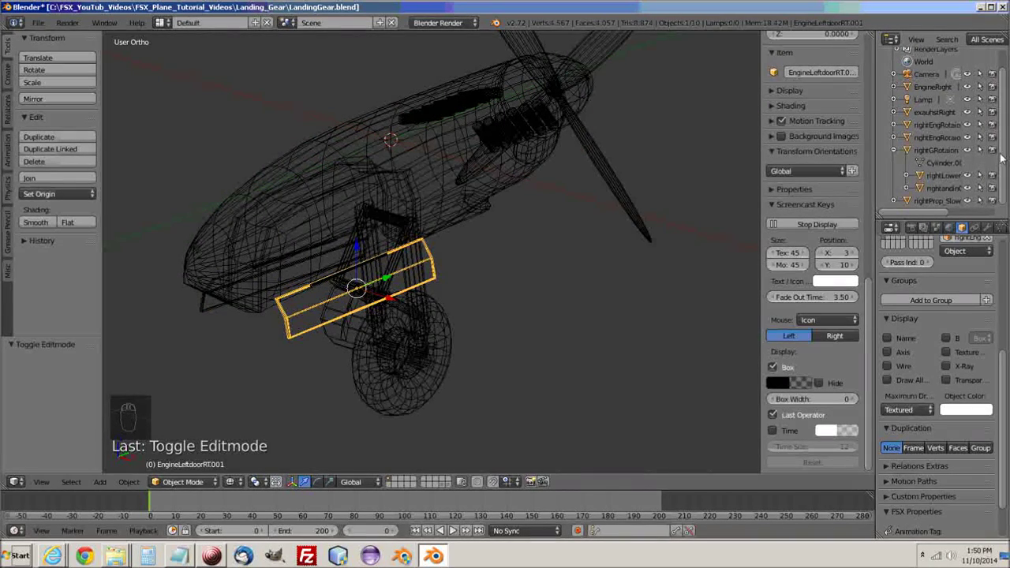
{"action": "left_click", "coordinate": [909, 138]}
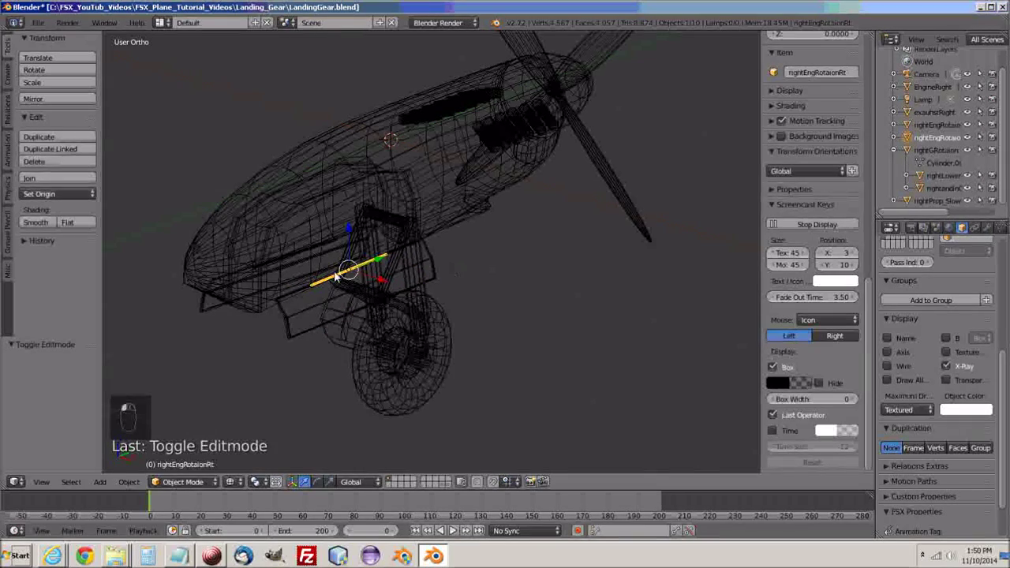
{"action": "middle_click_drag", "start_coordinate": [293, 399], "coordinate": [514, 360]}
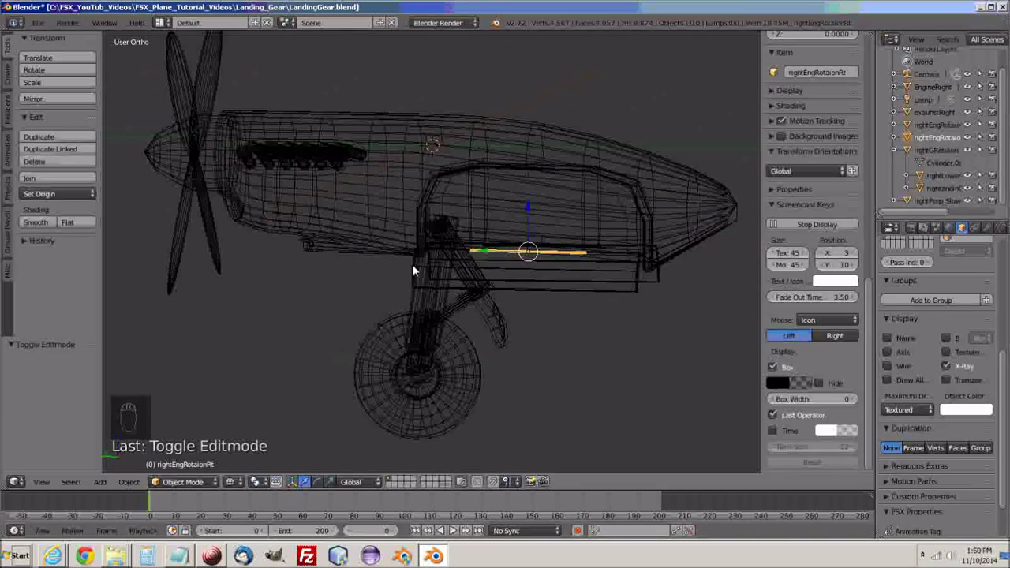
{"action": "left_click", "coordinate": [908, 137]}
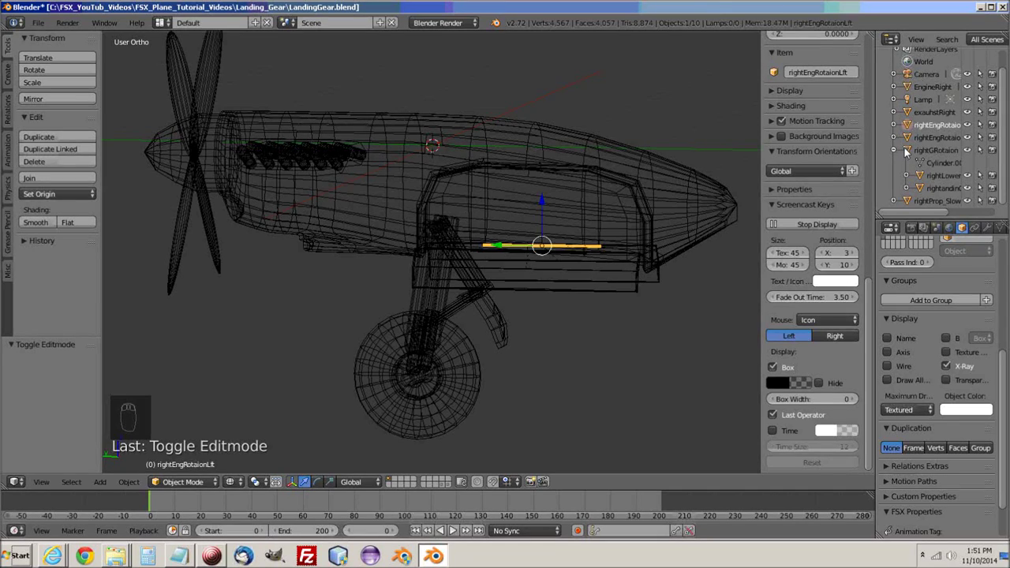
{"action": "left_click", "coordinate": [908, 151]}
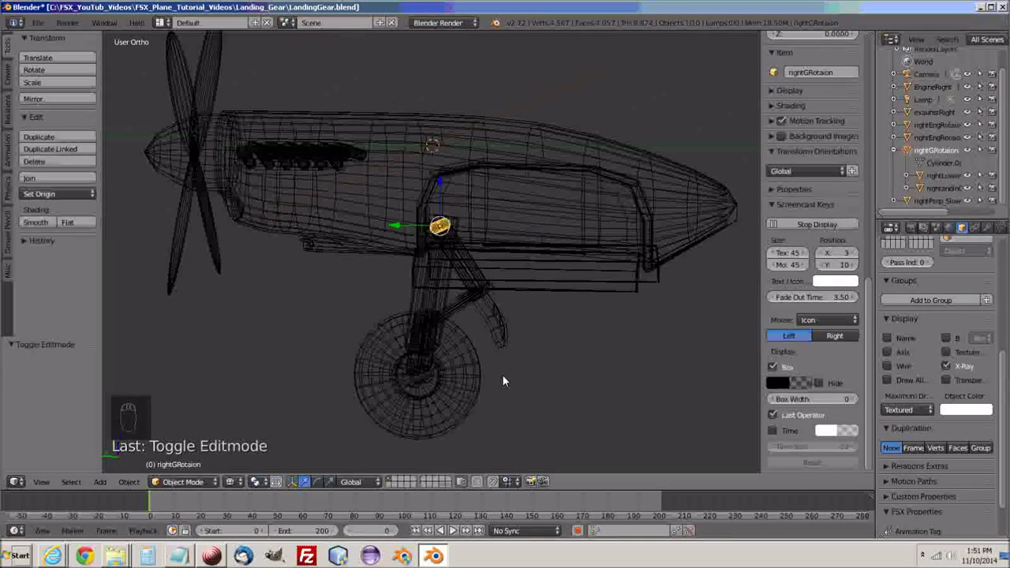
{"action": "middle_click_drag", "start_coordinate": [496, 379], "coordinate": [483, 383]}
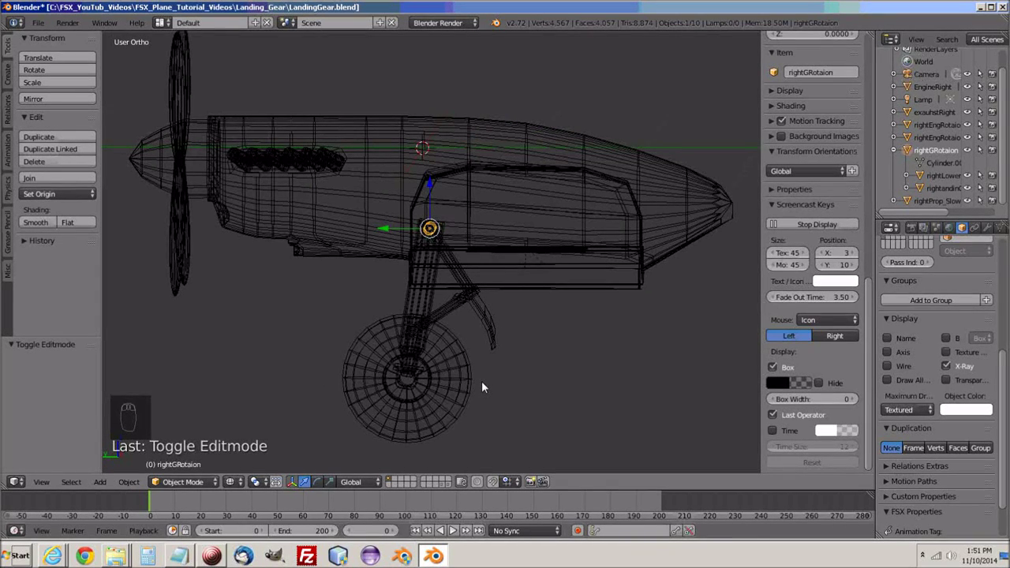
- Show the model in solid shading from the left orthographic view, with the landing gear in clear sight
{"action": "key", "text": "z"}
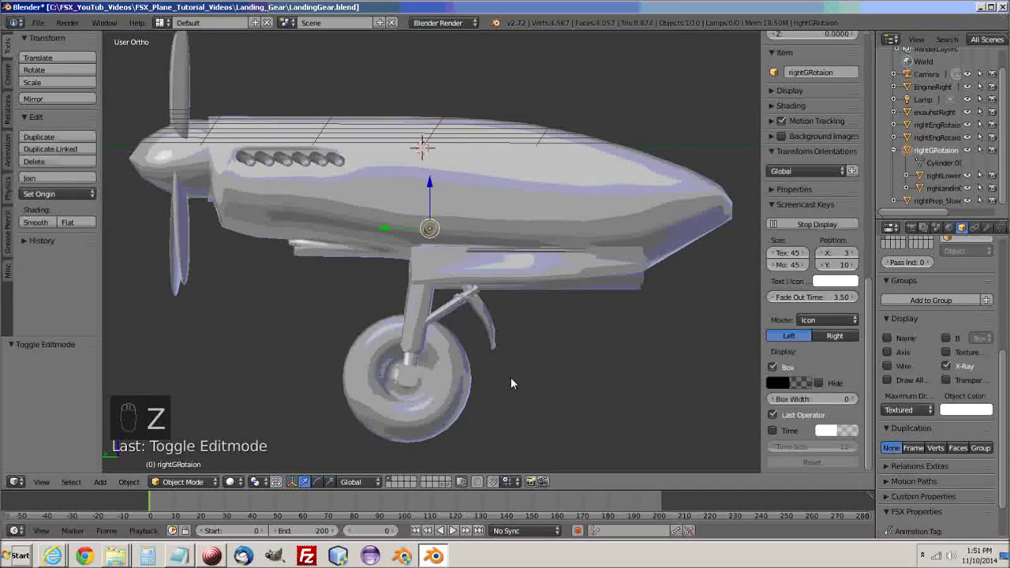
{"action": "middle_click_drag", "start_coordinate": [510, 379], "coordinate": [493, 362]}
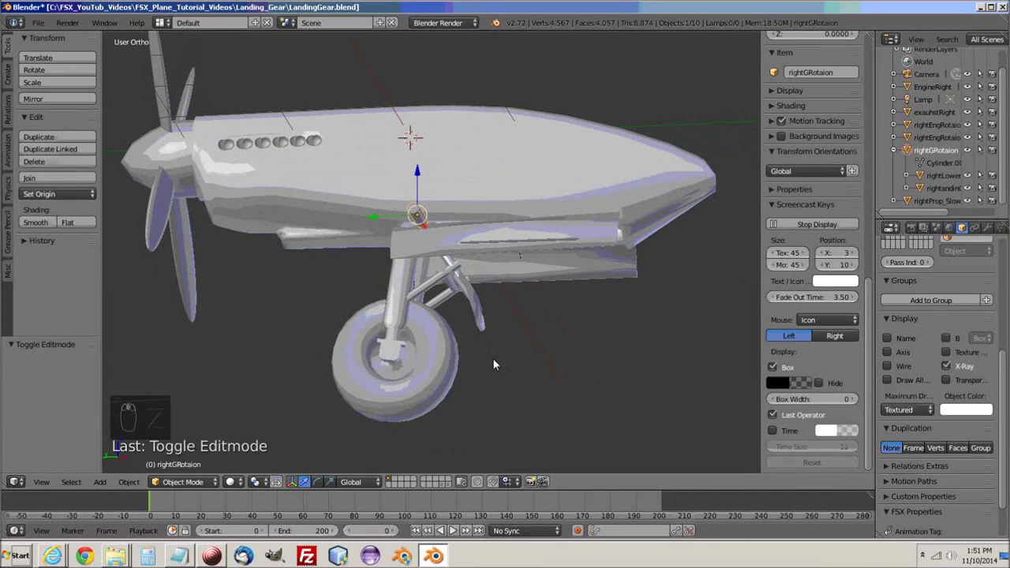
{"action": "key", "text": "ctrl+KP_3"}
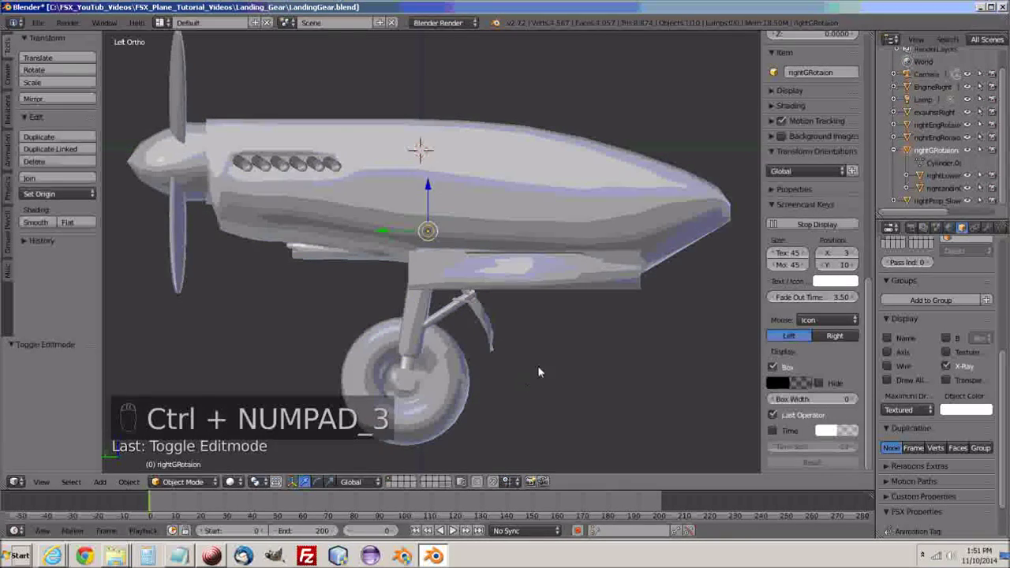
{"action": "middle_click_drag", "start_coordinate": [544, 313], "coordinate": [515, 293], "text": "shift"}
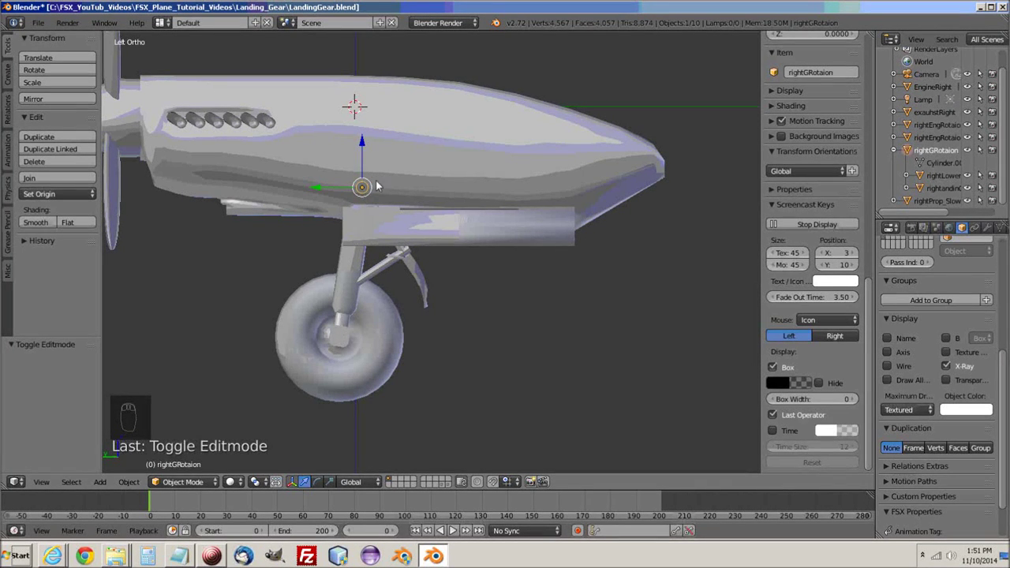
- Select the rightLowerGear wheel assembly, try moving it along the global Z axis, and undo the move
{"action": "right_click", "coordinate": [338, 334]}
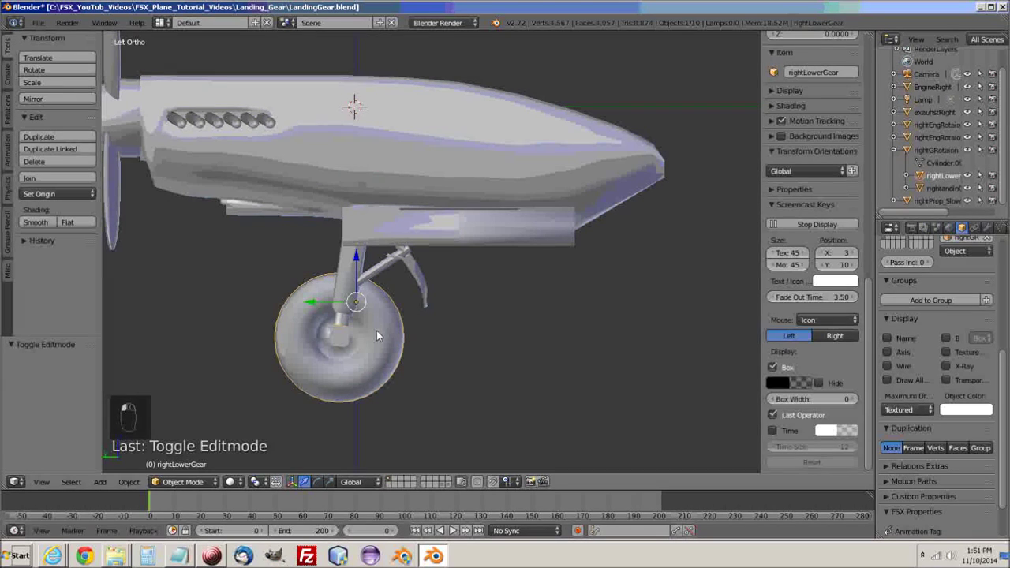
{"action": "mouse_move", "coordinate": [356, 260]}
{"action": "left_mouse_down"}
{"action": "mouse_move", "coordinate": [355, 231]}
{"action": "mouse_move", "coordinate": [357, 267]}
{"action": "left_mouse_up"}
{"action": "key", "text": "Escape"}
{"action": "key", "text": "ctrl+z"}
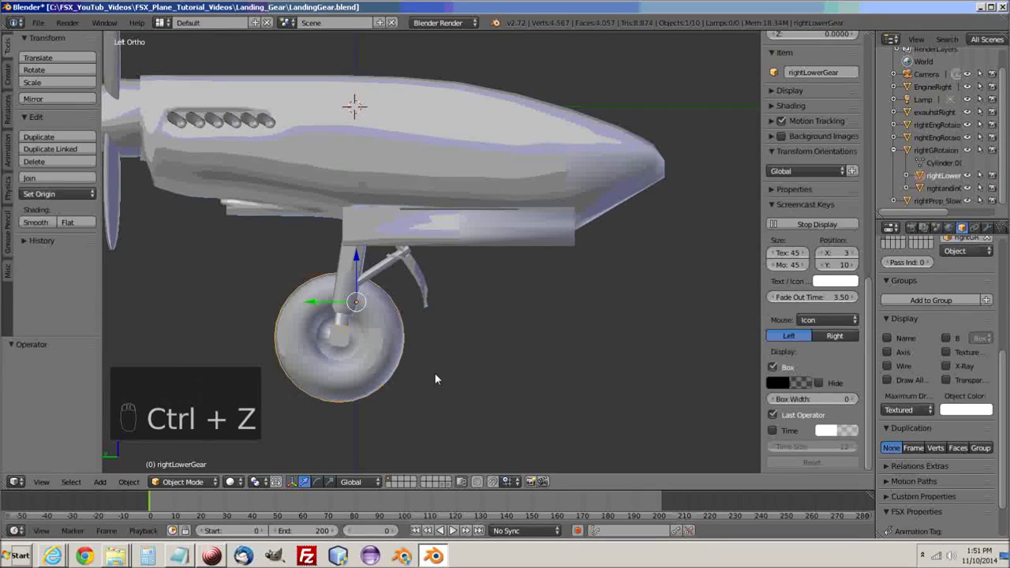
- Roll the view back and forth to compare the slanted gear strut with the global axes, ending level
{"action": "left_click", "coordinate": [357, 483]}
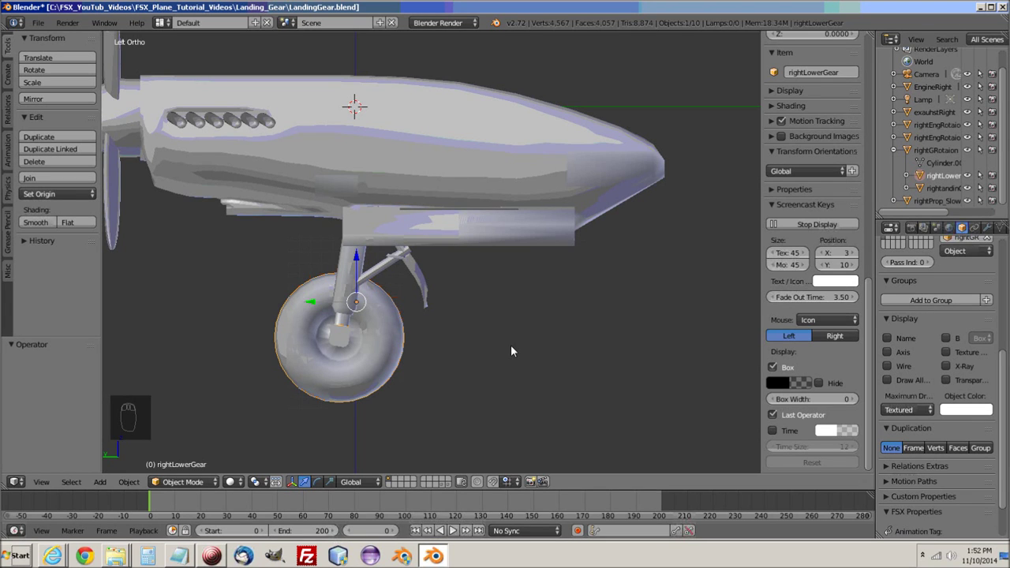
{"action": "key", "text": "shift+KP_4"}
{"action": "key", "text": "shift+KP_6"}
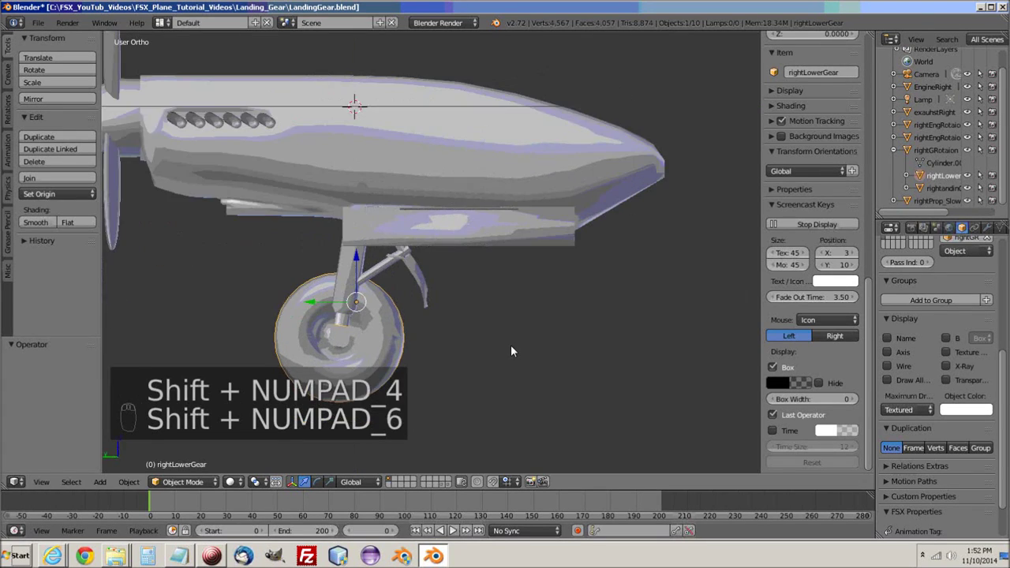
{"action": "key", "text": "shift+KP_4"}
{"action": "key", "text": "shift+KP_6"}
{"action": "key", "text": "shift+KP_4"}
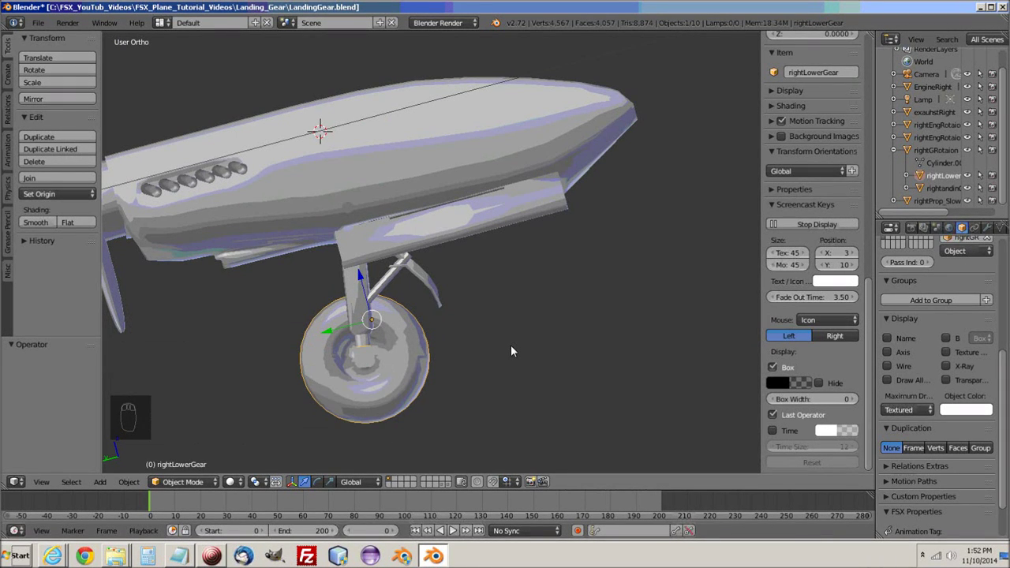
{"action": "key", "text": "shift+KP_6"}
{"action": "key", "text": "shift+KP_6"}
{"action": "key", "text": "shift+KP_4"}
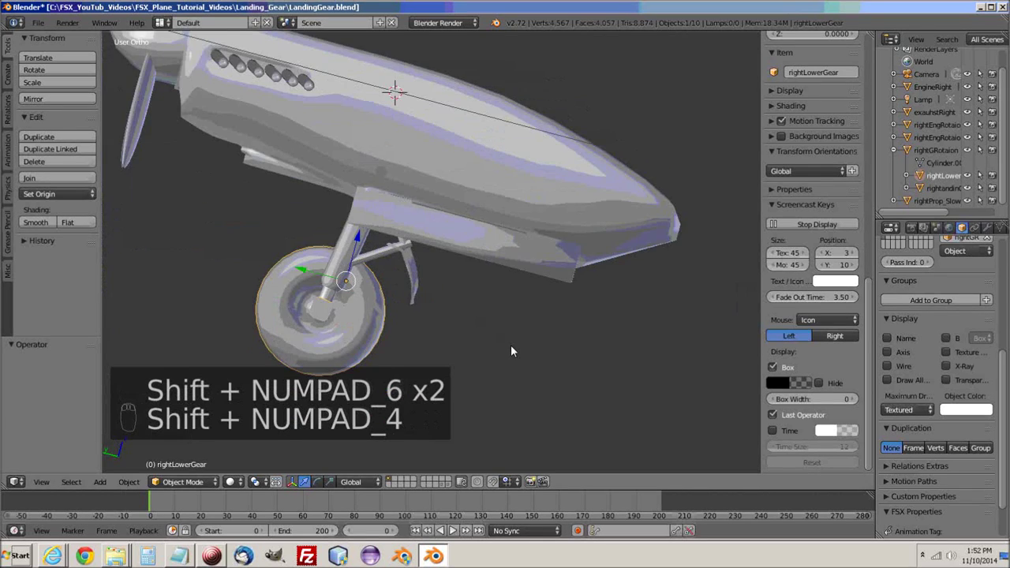
{"action": "key", "text": "shift+KP_4"}
{"action": "key", "text": "shift+KP_6"}
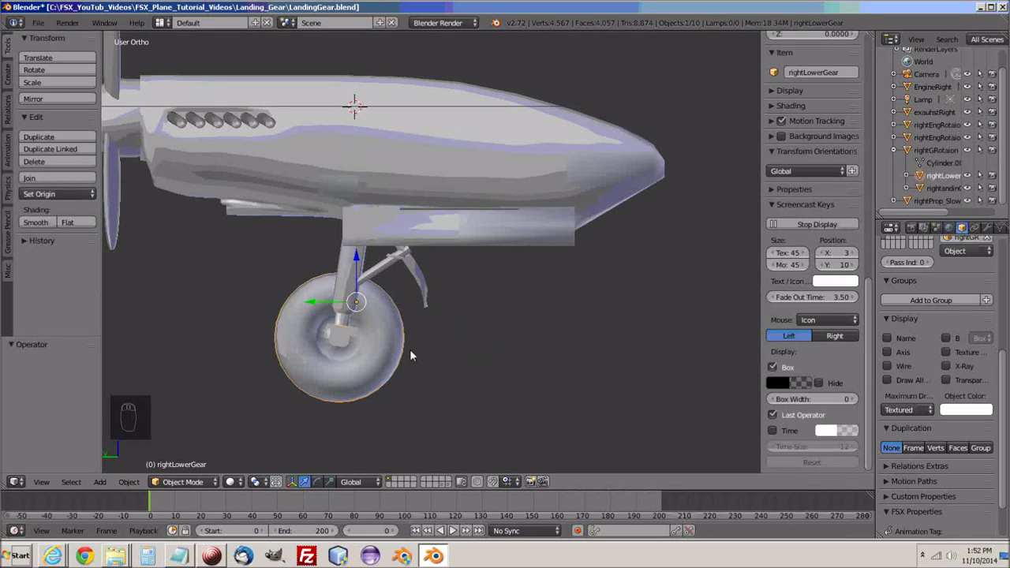
- Place the 3D cursor at the wheel hub and add a cube-shaped empty there
{"action": "left_click", "coordinate": [339, 338]}
{"action": "key", "text": "shift+a"}
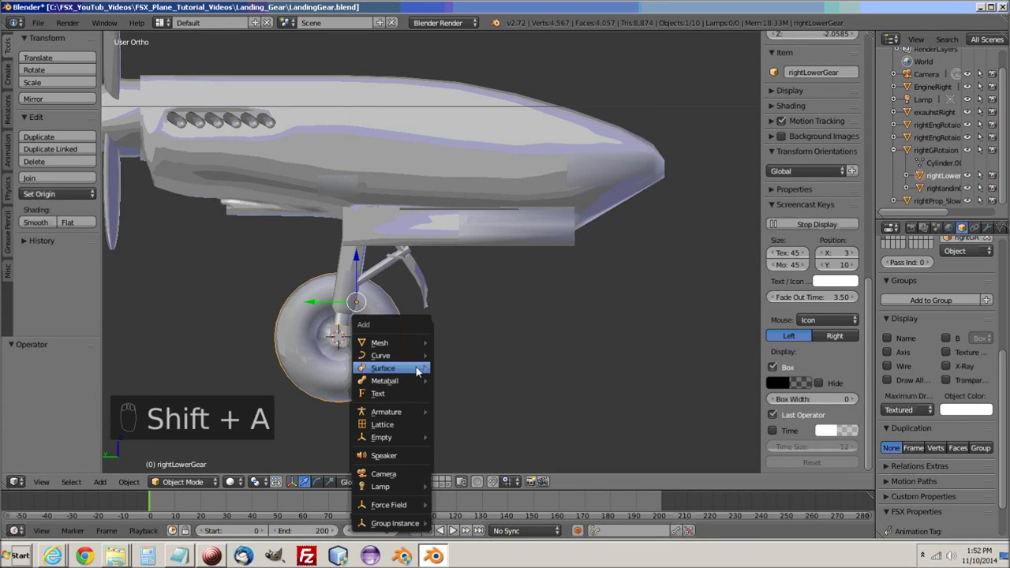
{"action": "mouse_move", "coordinate": [418, 371]}
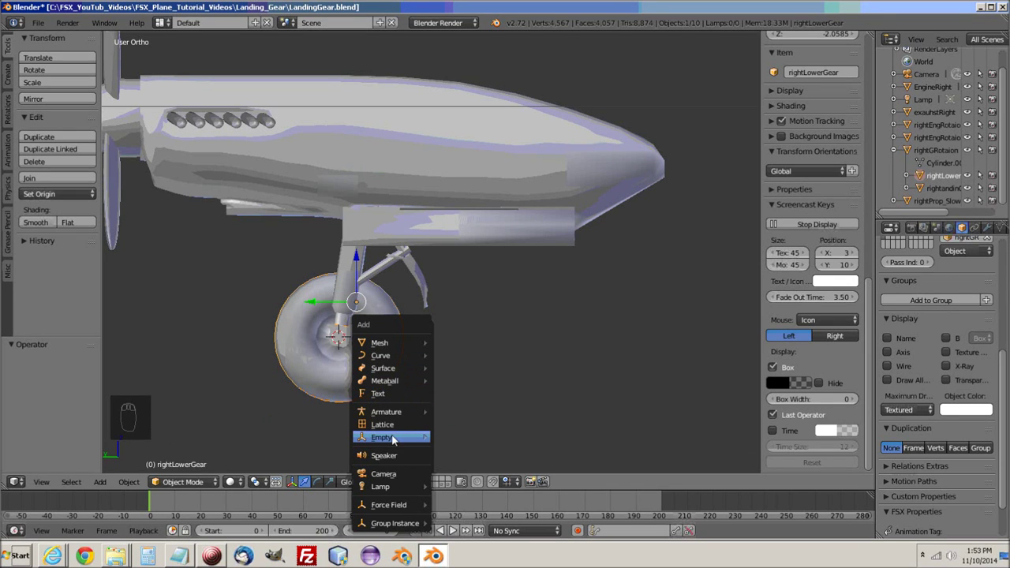
{"action": "mouse_move", "coordinate": [391, 442]}
{"action": "left_click", "coordinate": [465, 396]}
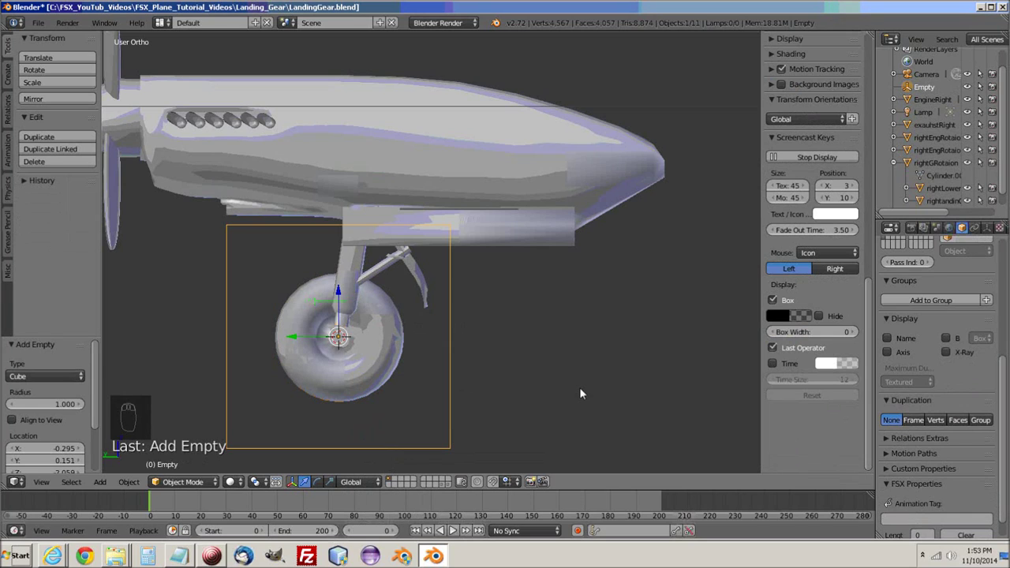
- Scale the cube empty to about 0.345 and apply its scale
{"action": "key", "text": "s"}
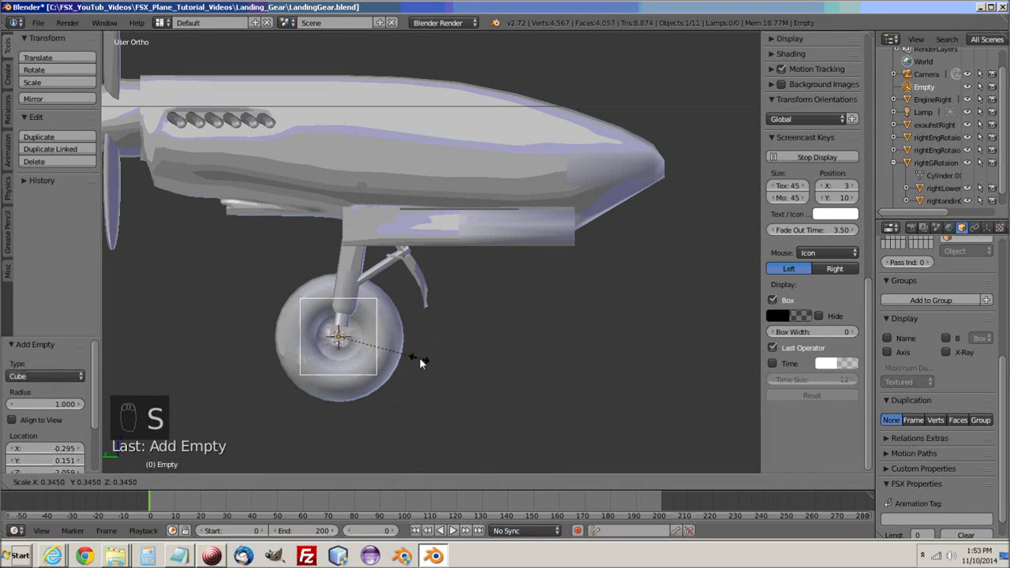
{"action": "left_click", "coordinate": [419, 357]}
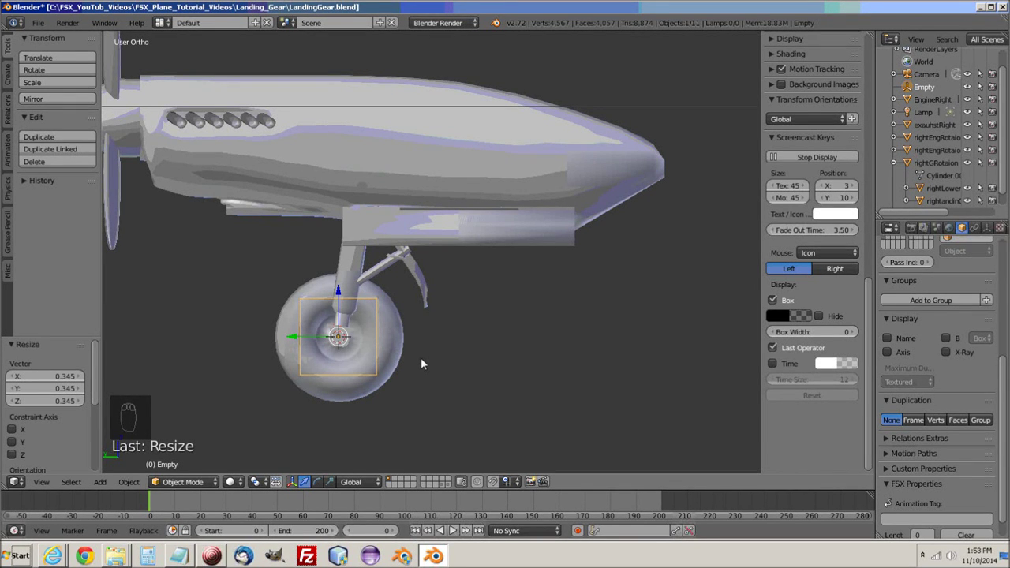
{"action": "key", "text": "ctrl+a"}
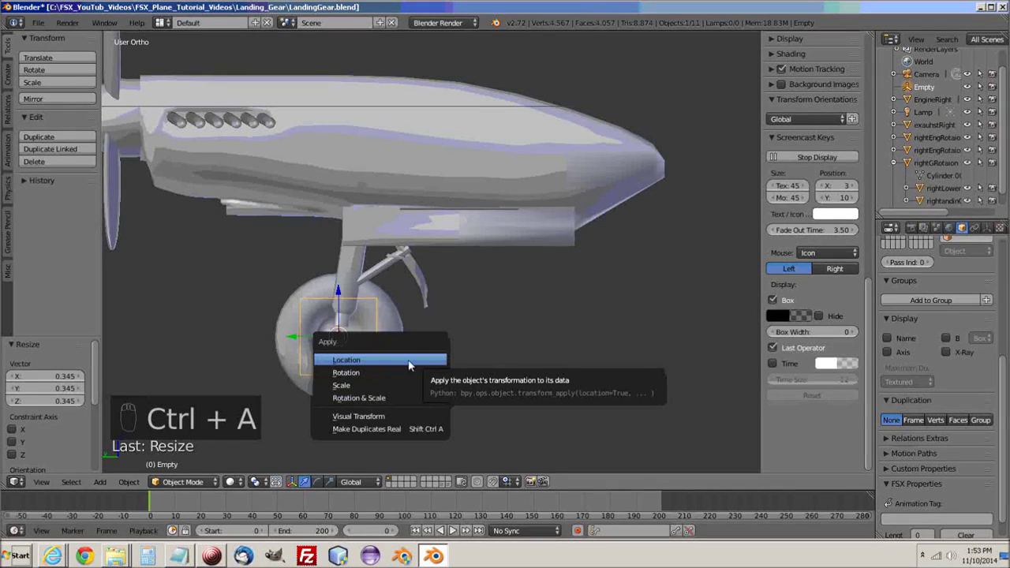
{"action": "left_click", "coordinate": [356, 388]}
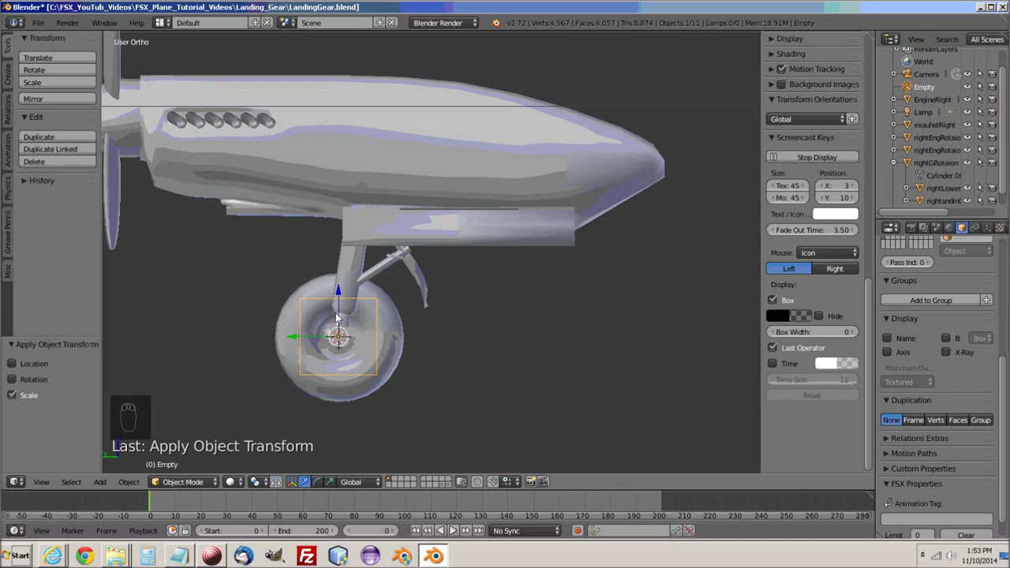
- In wireframe display, rotate the cube empty about 8.1° around the global X axis to match the strut's slant
{"action": "key", "text": "z"}
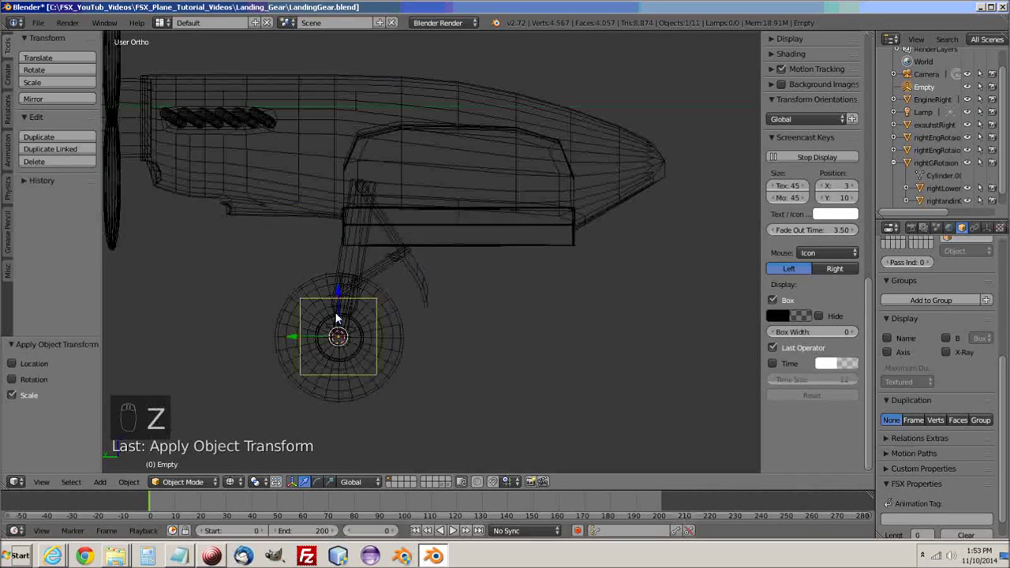
{"action": "scroll", "coordinate": [341, 297], "scroll_direction": "up", "scroll_amount": 5}
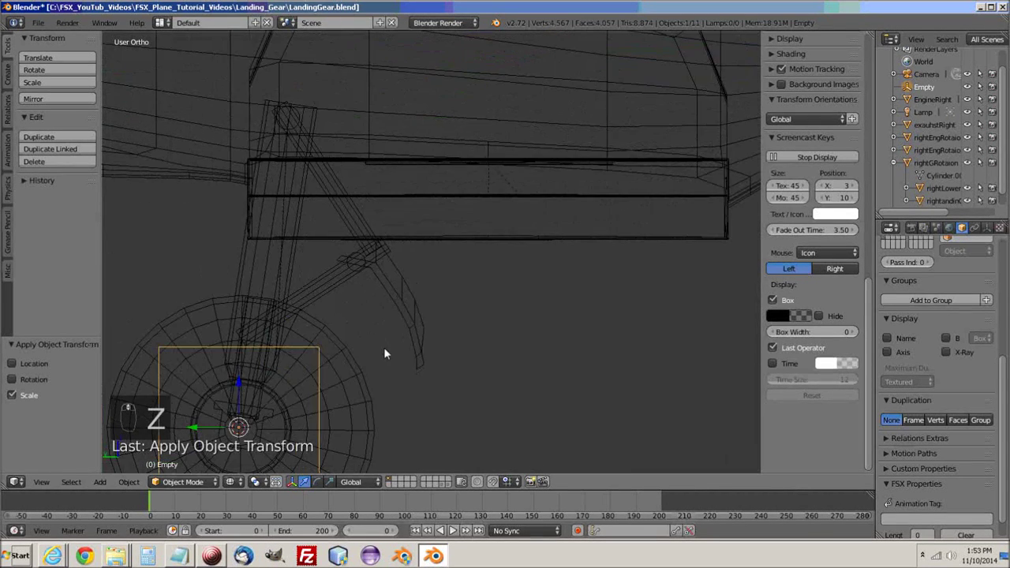
{"action": "middle_click_drag", "start_coordinate": [459, 254], "coordinate": [492, 212], "text": "shift"}
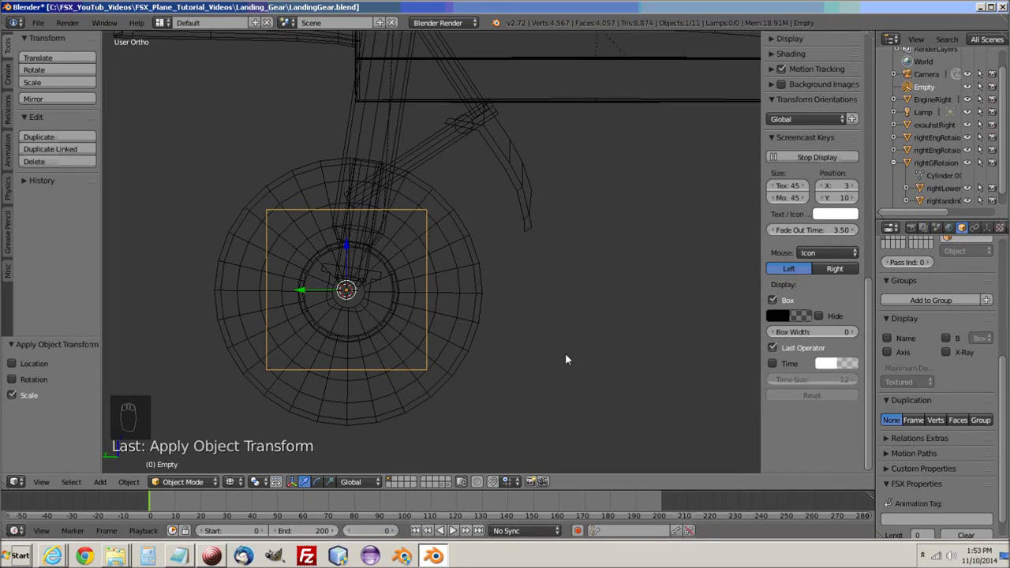
{"action": "key", "text": "r"}
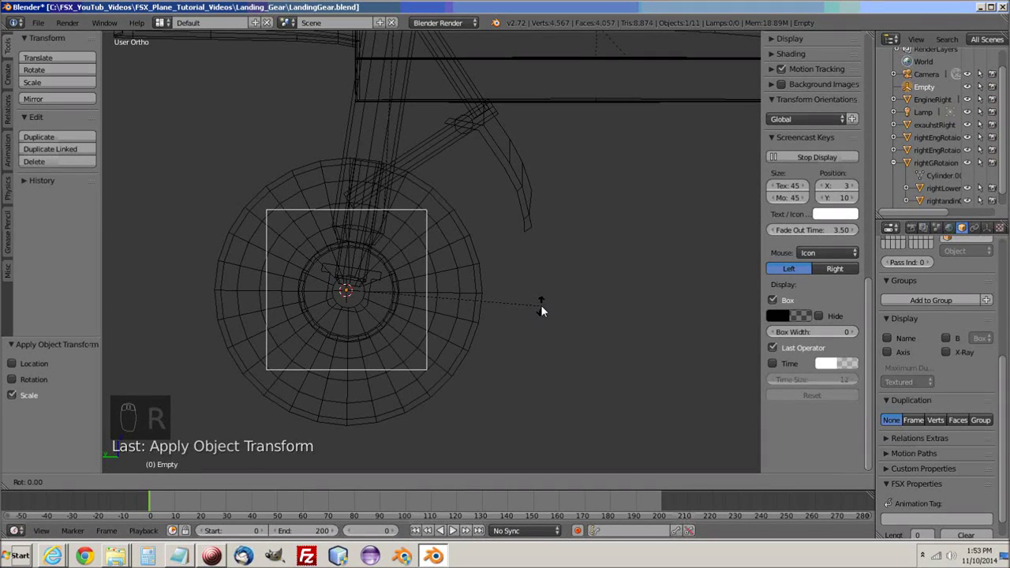
{"action": "key", "text": "x"}
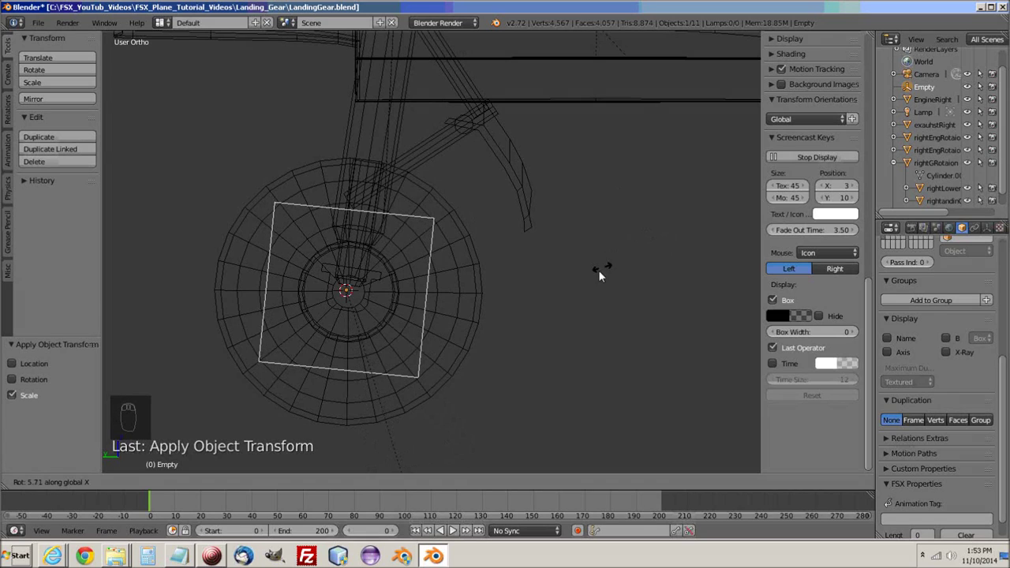
{"action": "left_click", "coordinate": [578, 306]}
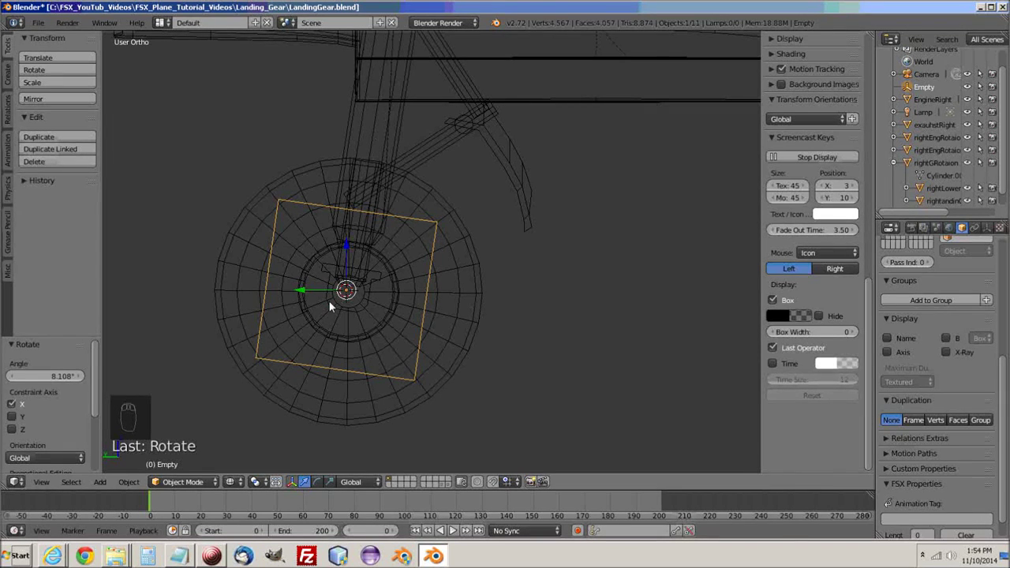
- Create a custom transform orientation from the rotated empty, name it Cube, and enable its use after creation
{"action": "left_click", "coordinate": [854, 119]}
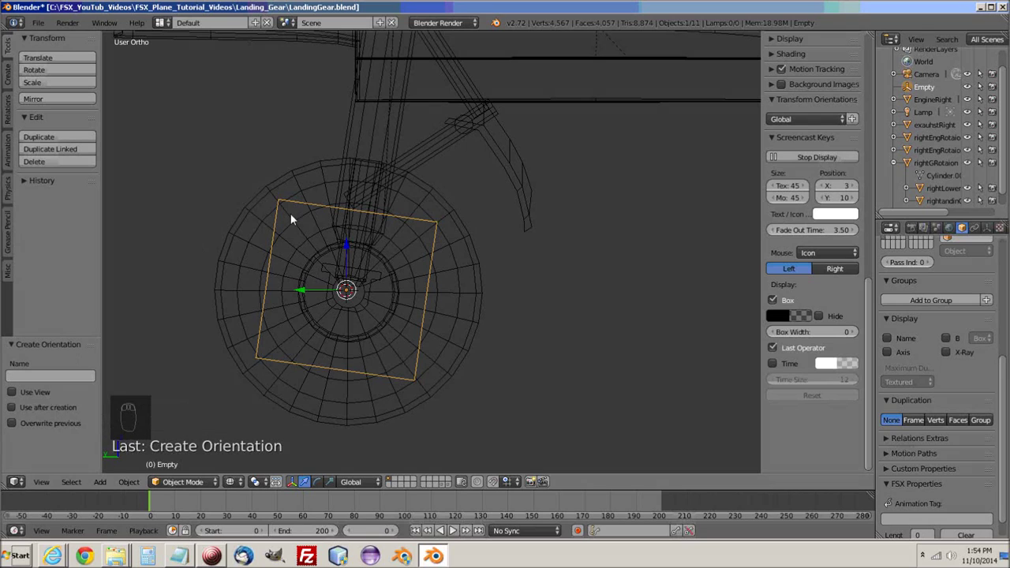
{"action": "left_click", "coordinate": [44, 377]}
{"action": "type", "text": "C"}
{"action": "type", "text": "ust"}
{"action": "key", "text": "Return"}
{"action": "left_click", "coordinate": [17, 409]}
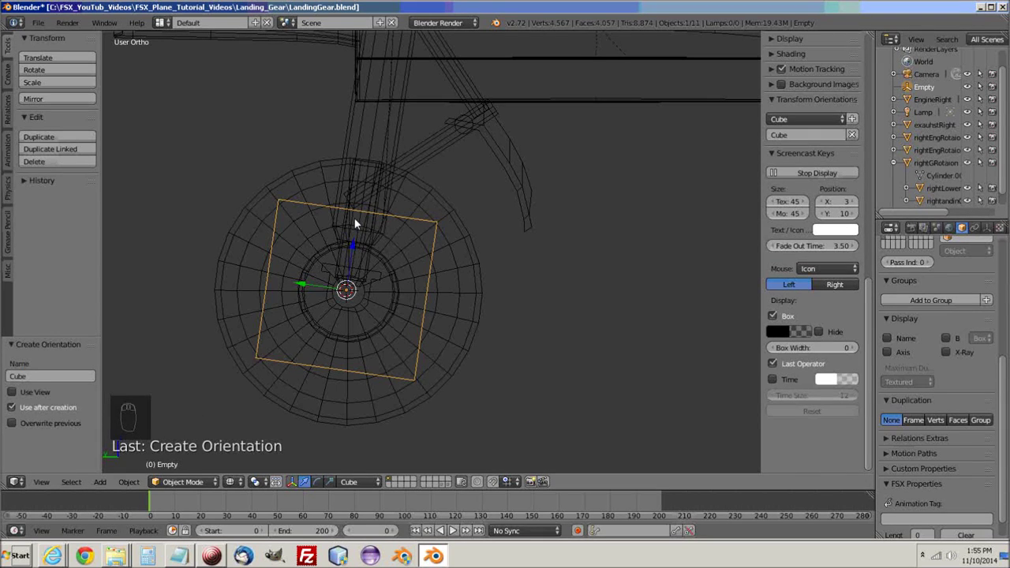
{"action": "left_click", "coordinate": [355, 483]}
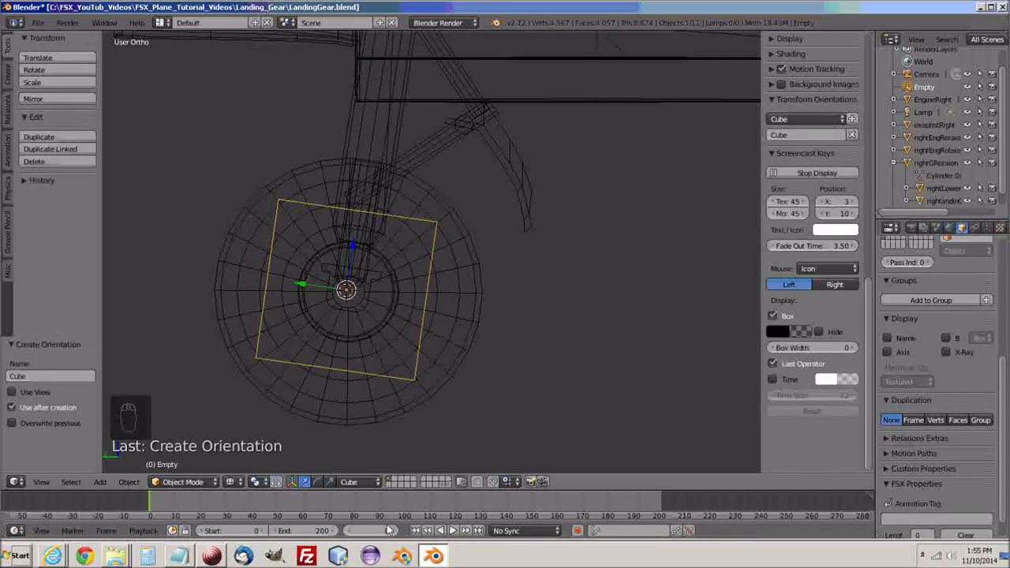
- Try sliding rightLowerGear up and down the strut along the Z axis of the Cube orientation, and undo the move
{"action": "left_click", "coordinate": [809, 447]}
{"action": "right_click", "coordinate": [451, 274]}
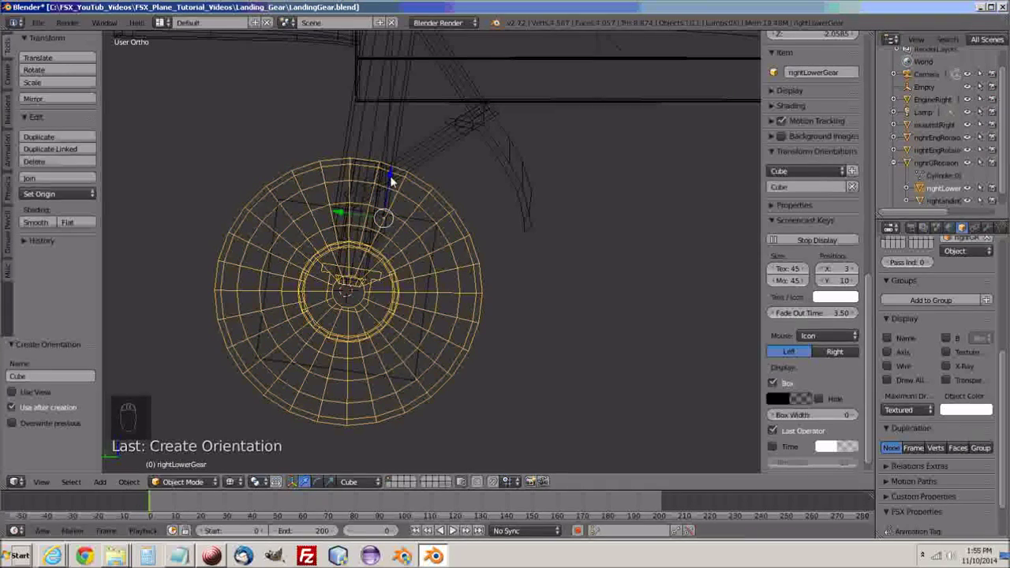
{"action": "mouse_move", "coordinate": [390, 176]}
{"action": "left_mouse_down"}
{"action": "mouse_move", "coordinate": [394, 147]}
{"action": "mouse_move", "coordinate": [387, 203]}
{"action": "mouse_move", "coordinate": [401, 157]}
{"action": "mouse_move", "coordinate": [388, 192]}
{"action": "left_mouse_up"}
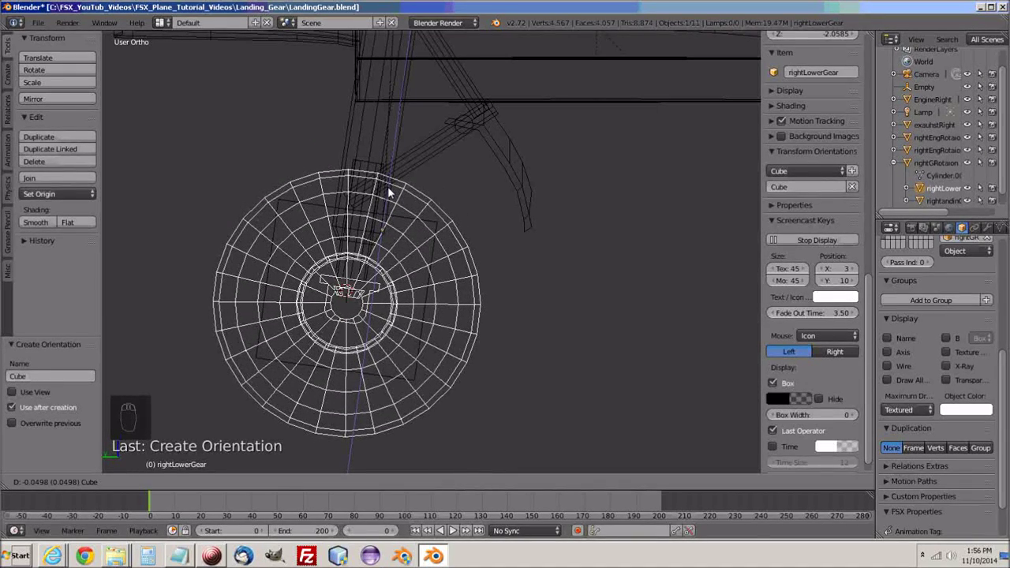
{"action": "left_click_drag", "start_coordinate": [389, 192], "coordinate": [391, 162]}
{"action": "left_click_drag", "start_coordinate": [386, 179], "coordinate": [383, 193]}
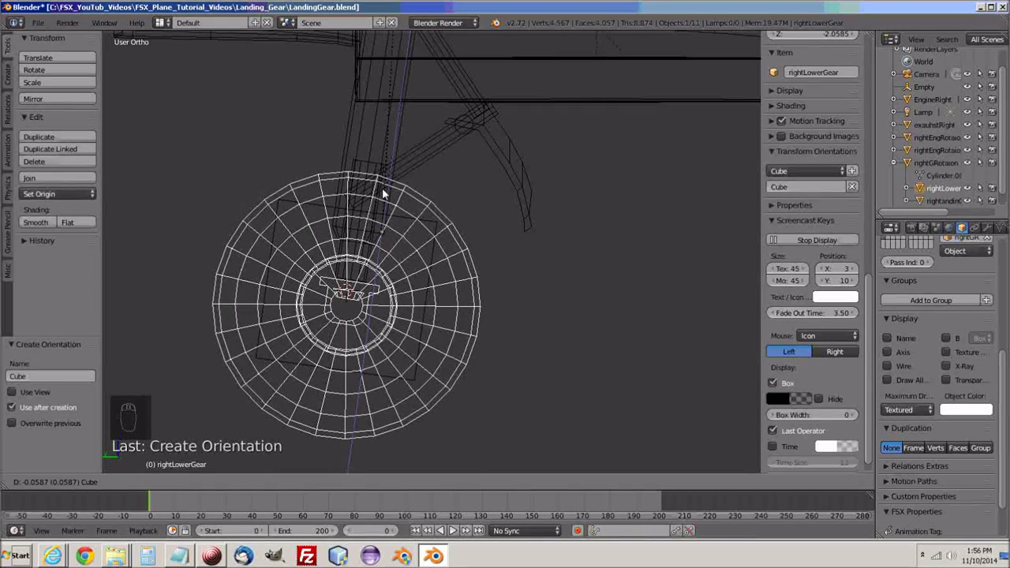
{"action": "mouse_move", "coordinate": [383, 193]}
{"action": "left_mouse_down"}
{"action": "mouse_move", "coordinate": [387, 168]}
{"action": "mouse_move", "coordinate": [379, 191]}
{"action": "mouse_move", "coordinate": [384, 181]}
{"action": "left_mouse_up"}
{"action": "key", "text": "Escape"}
{"action": "key", "text": "ctrl+z"}
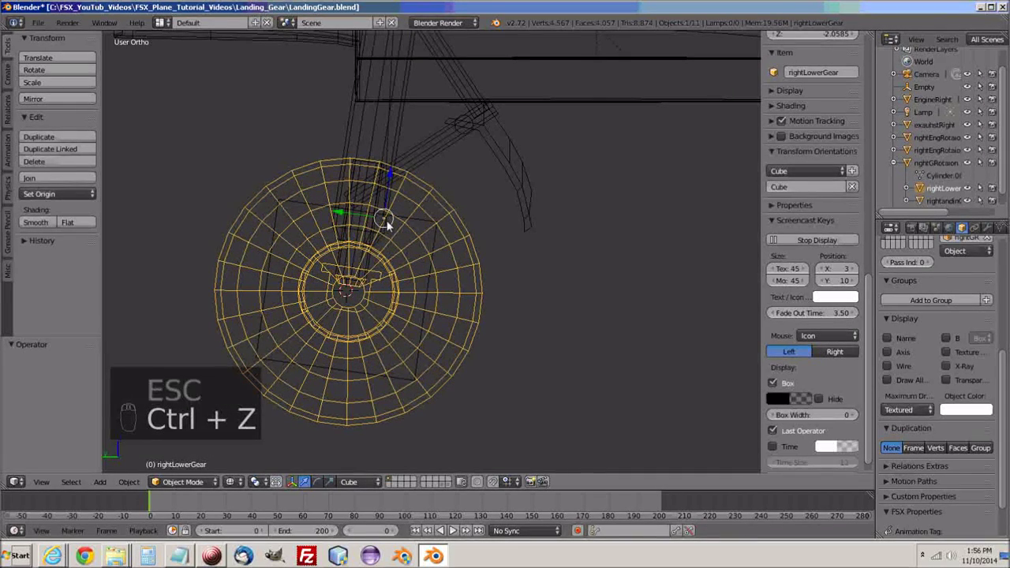
{"action": "key", "text": "Tab"}
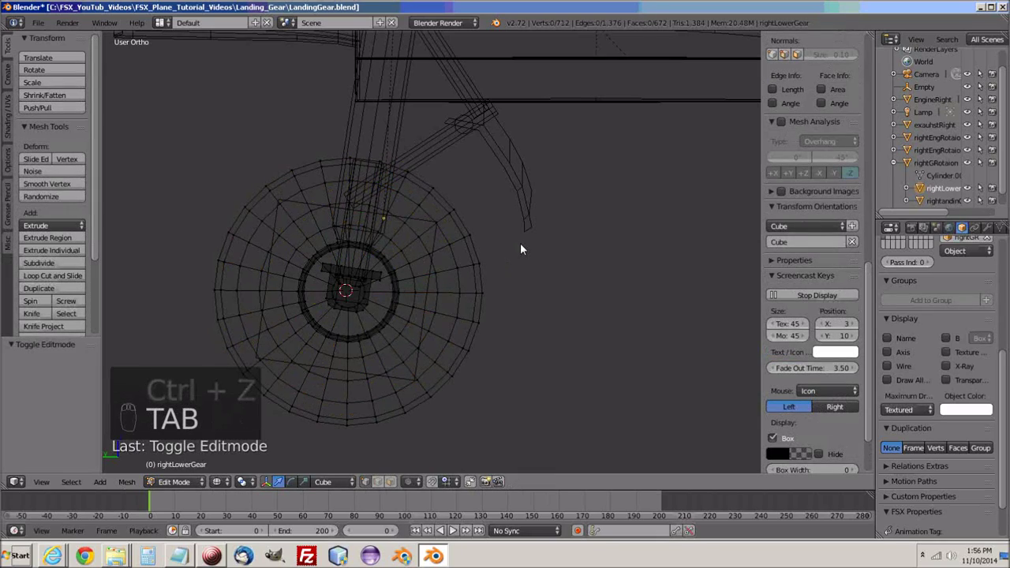
{"action": "key", "text": "Tab"}
{"action": "key", "text": "a"}
{"action": "key", "text": "a"}
{"action": "key", "text": "a"}
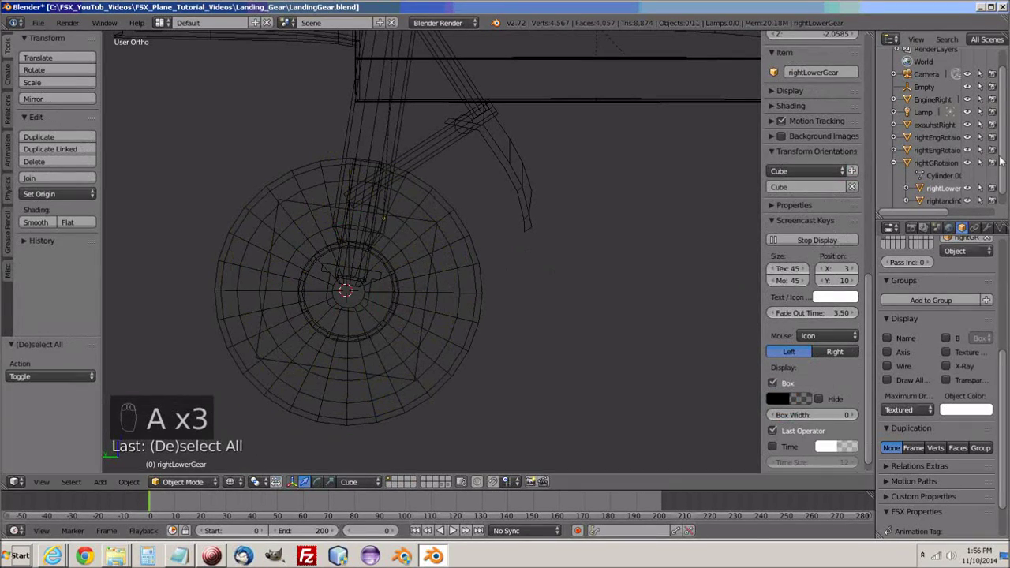
{"action": "scroll", "coordinate": [1003, 93], "scroll_direction": "up", "scroll_amount": 2}
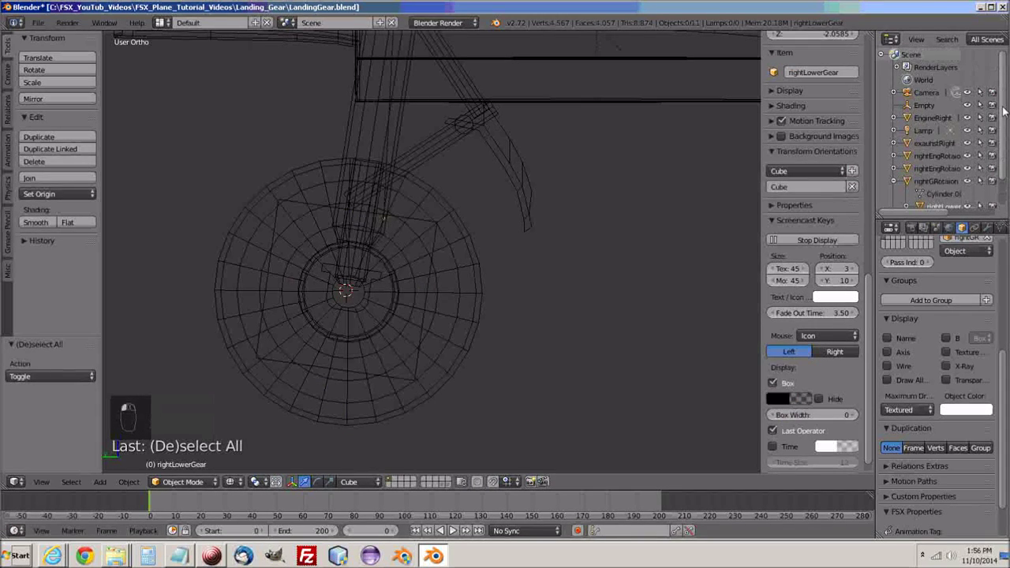
{"action": "scroll", "coordinate": [1004, 92], "scroll_direction": "down", "scroll_amount": 2}
{"action": "scroll", "coordinate": [1004, 79], "scroll_direction": "up", "scroll_amount": 2}
{"action": "scroll", "coordinate": [1004, 73], "scroll_direction": "down", "scroll_amount": 2}
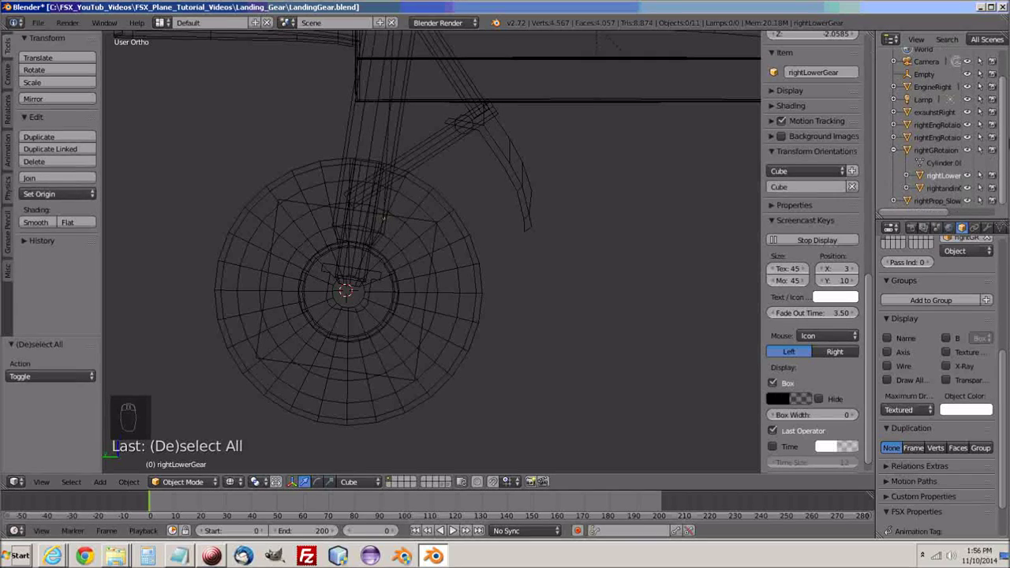
{"action": "scroll", "coordinate": [1005, 92], "scroll_direction": "up", "scroll_amount": 2}
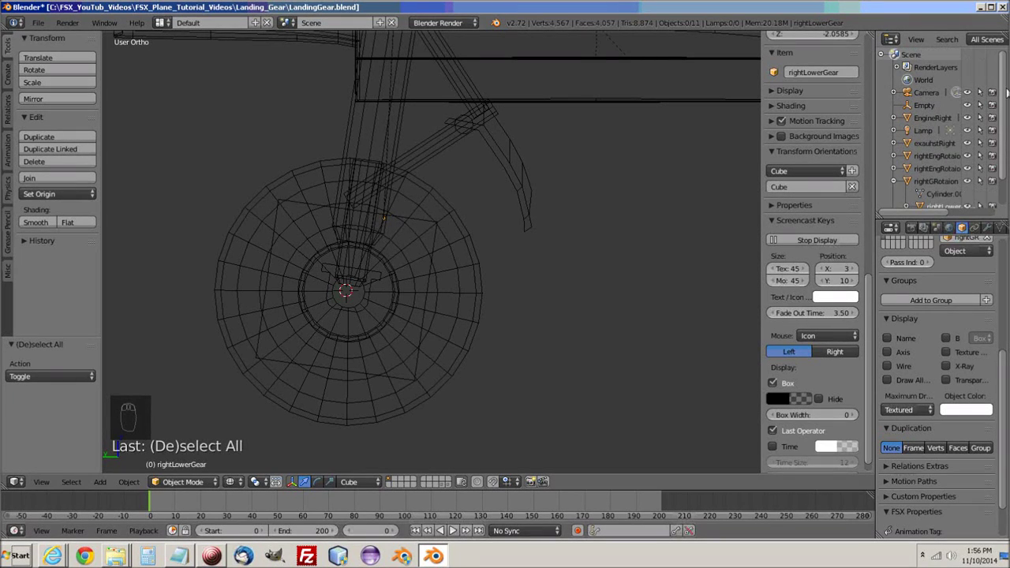
- Select the cube empty at the wheel and move it to layer 11, the first layer of the lower row
{"action": "right_click", "coordinate": [431, 225]}
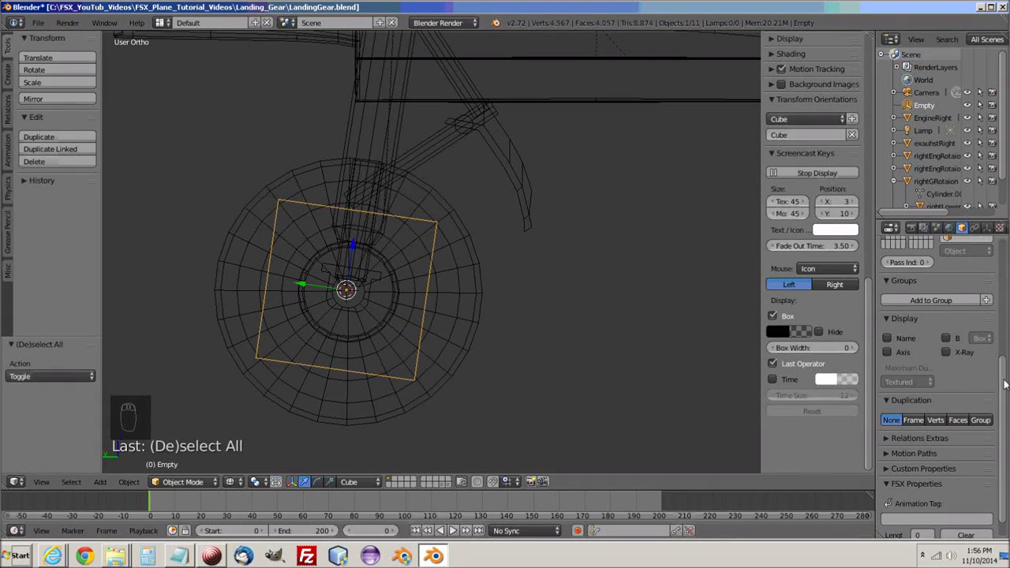
{"action": "scroll", "coordinate": [1003, 383], "scroll_direction": "up", "scroll_amount": 6}
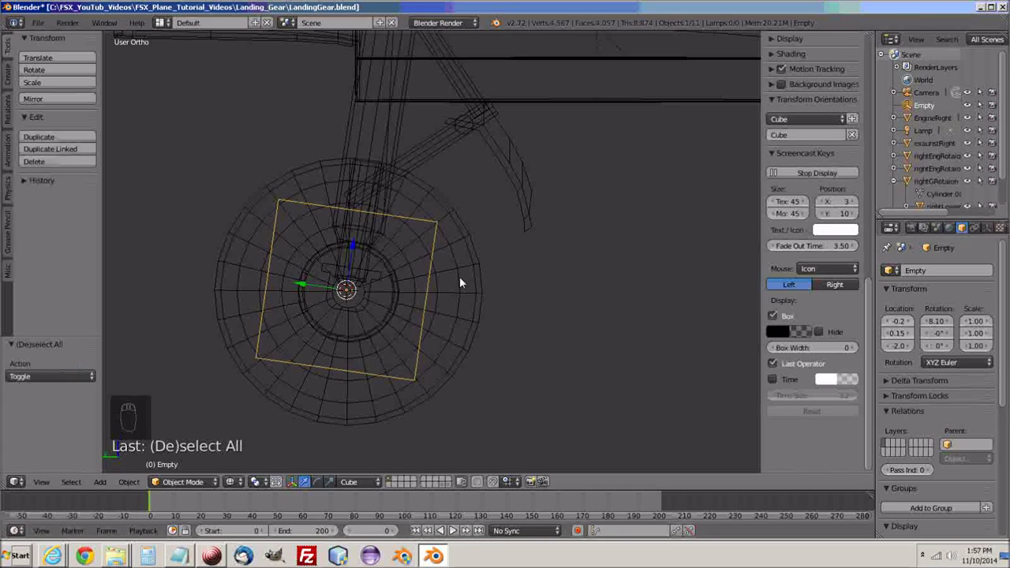
{"action": "key", "text": "m"}
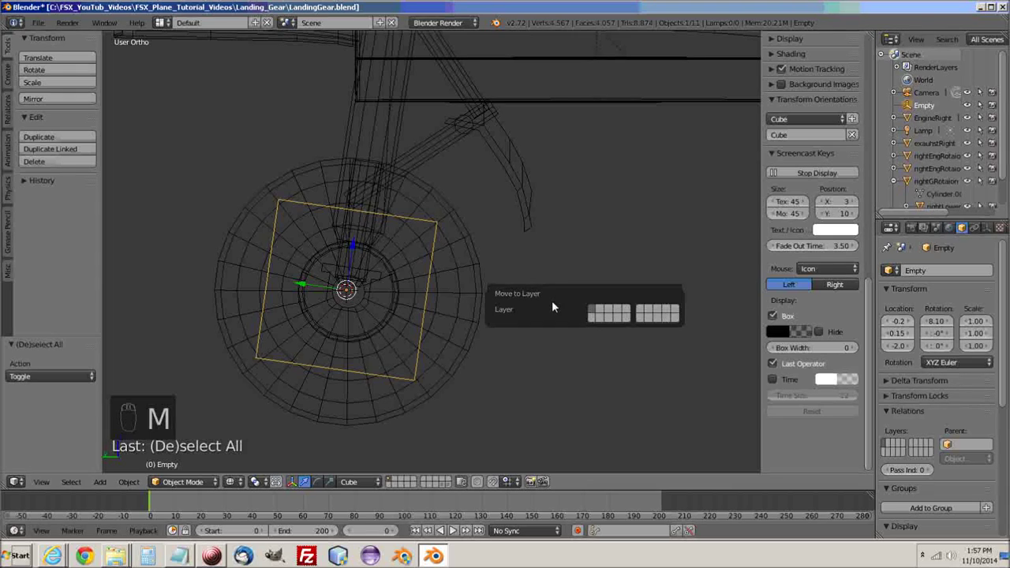
{"action": "left_click", "coordinate": [593, 321]}
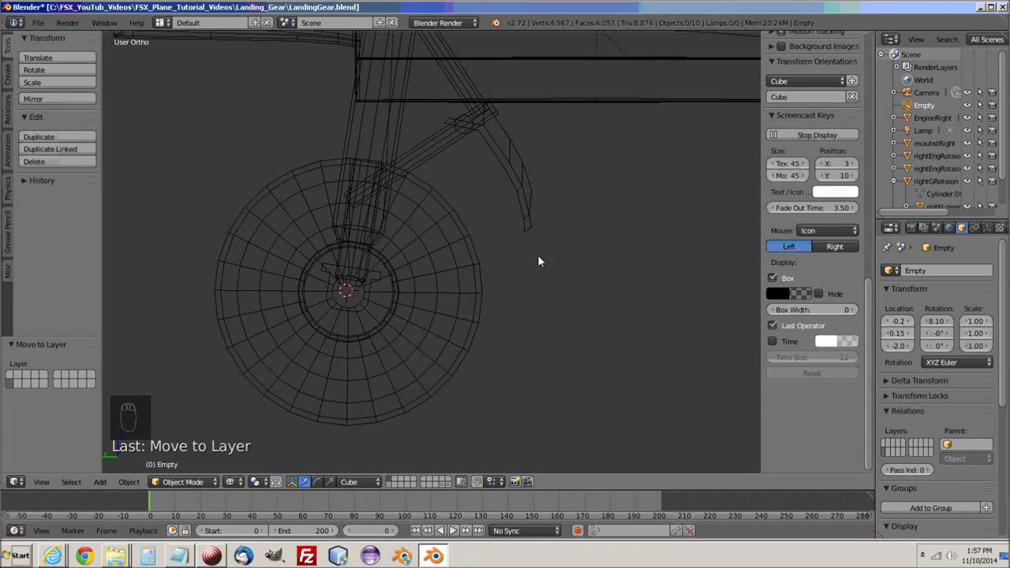
- Select the rightGRotaion object at the strut's upper pivot and open the FSX Animation Tool settings
{"action": "scroll", "coordinate": [544, 253], "scroll_direction": "down", "scroll_amount": 3}
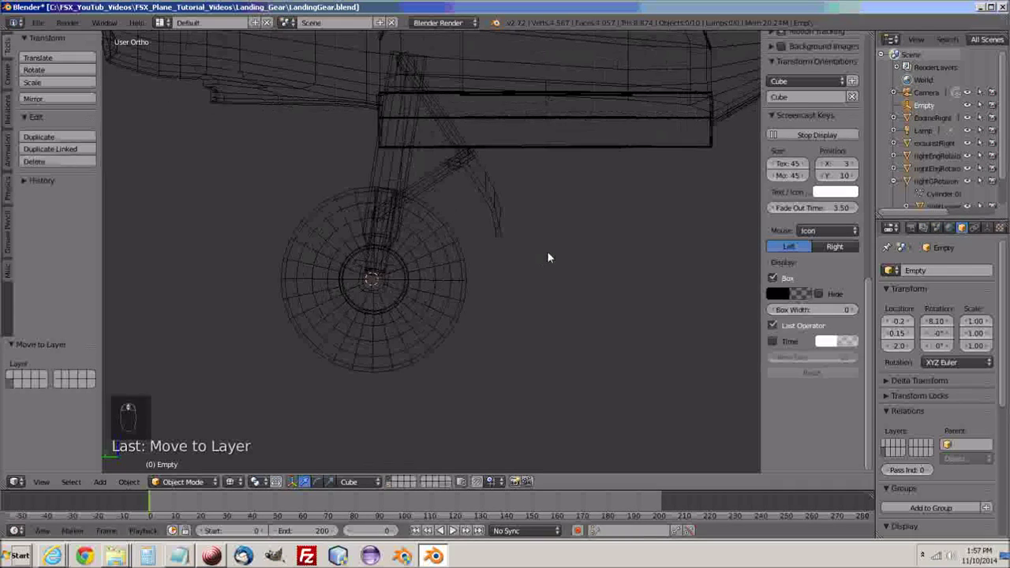
{"action": "scroll", "coordinate": [552, 320], "scroll_direction": "down", "scroll_amount": 3}
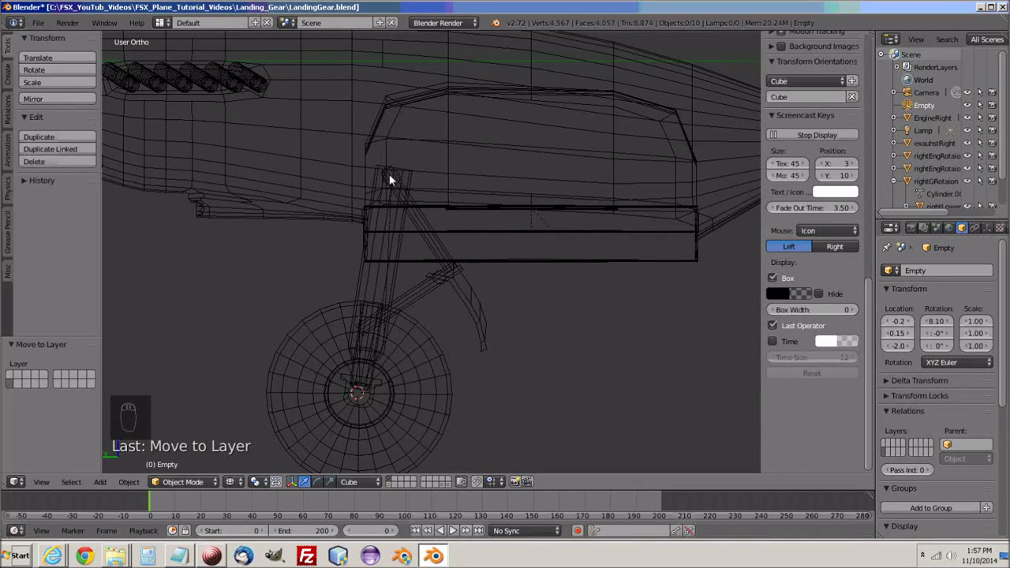
{"action": "left_click", "coordinate": [908, 154]}
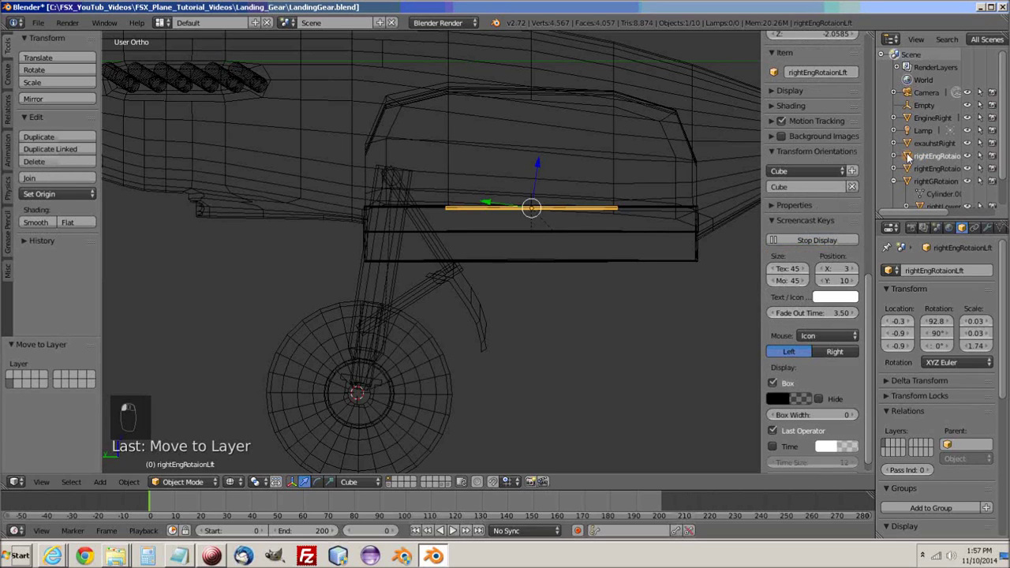
{"action": "left_click", "coordinate": [909, 169]}
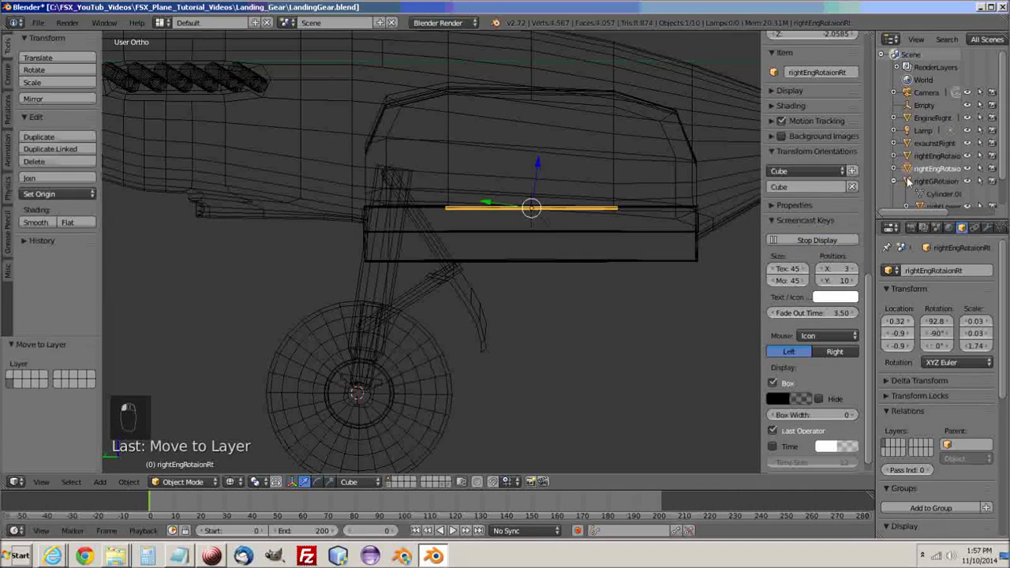
{"action": "left_click", "coordinate": [910, 181]}
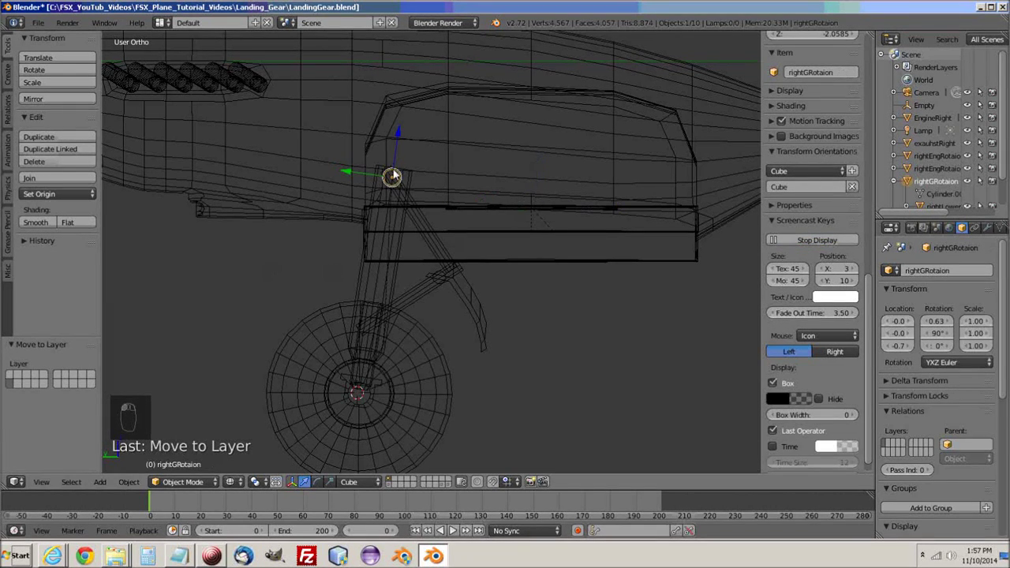
{"action": "left_click", "coordinate": [6, 274]}
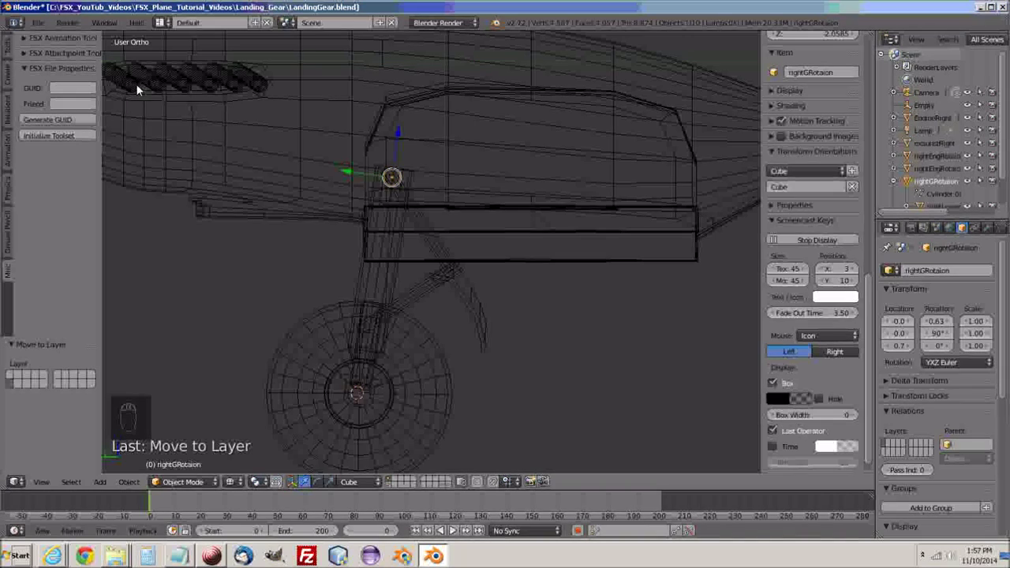
{"action": "middle_click_drag", "start_coordinate": [487, 182], "coordinate": [533, 226], "text": "shift"}
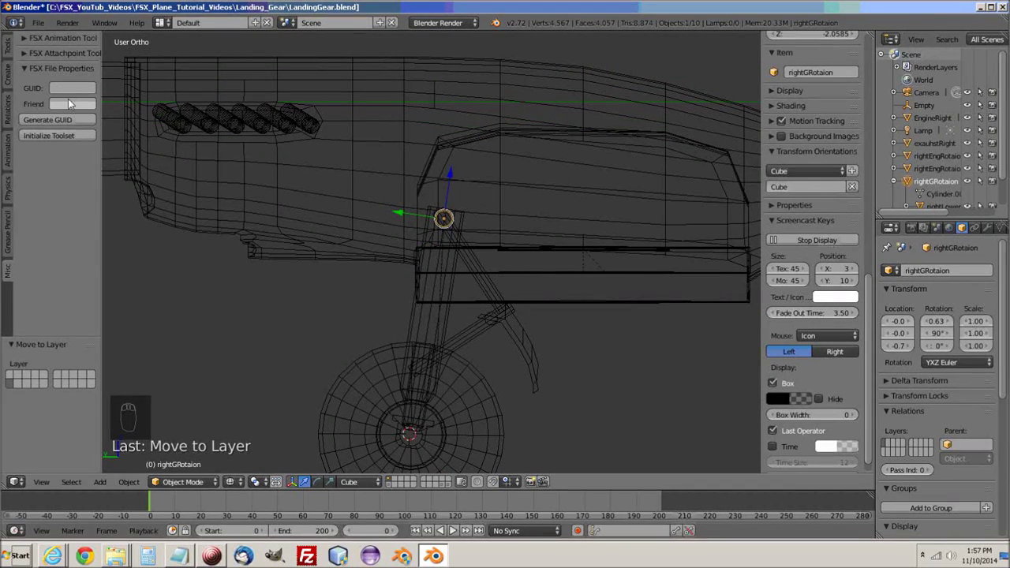
{"action": "left_click", "coordinate": [24, 38]}
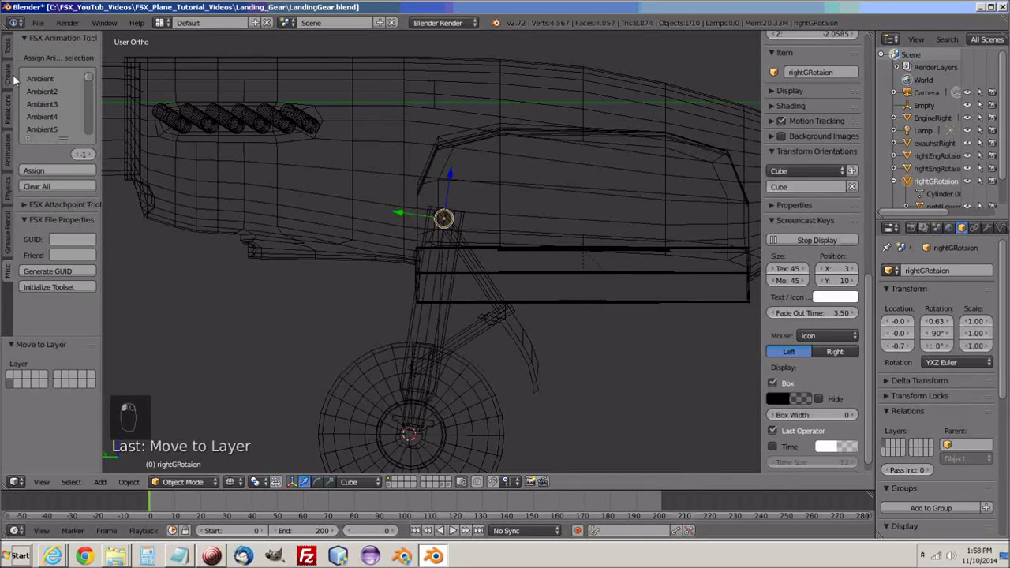
- Filter the FSX animation list by "landing" and look through the matching entries for a gear animation
{"action": "left_click", "coordinate": [29, 140]}
{"action": "left_click", "coordinate": [32, 149]}
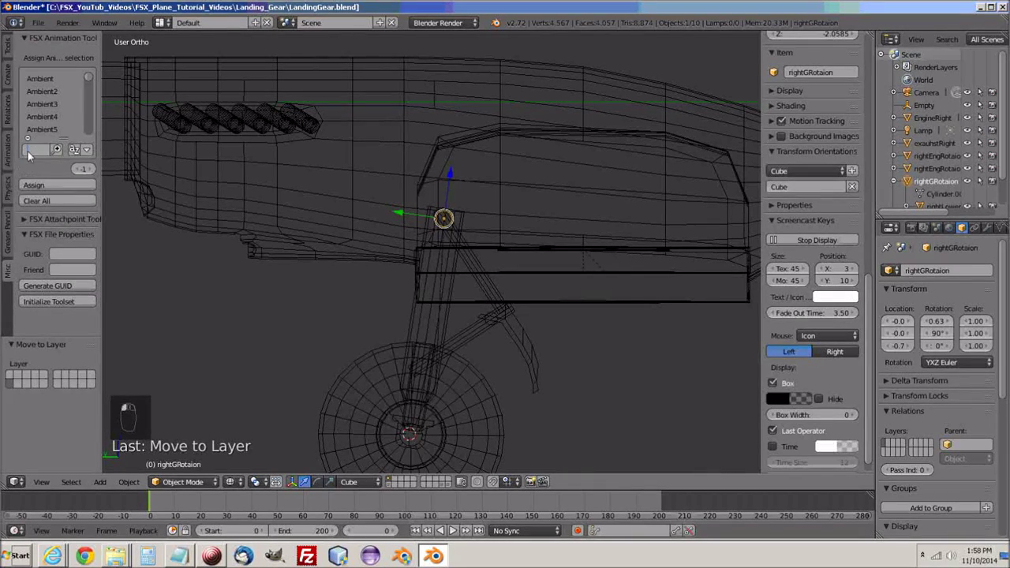
{"action": "type", "text": "landing"}
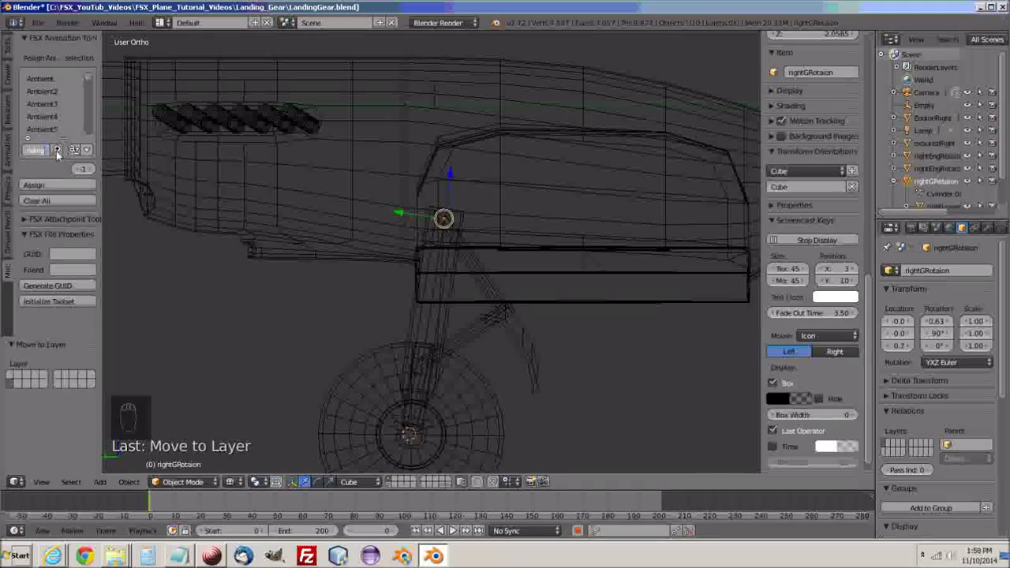
{"action": "key", "text": "Return"}
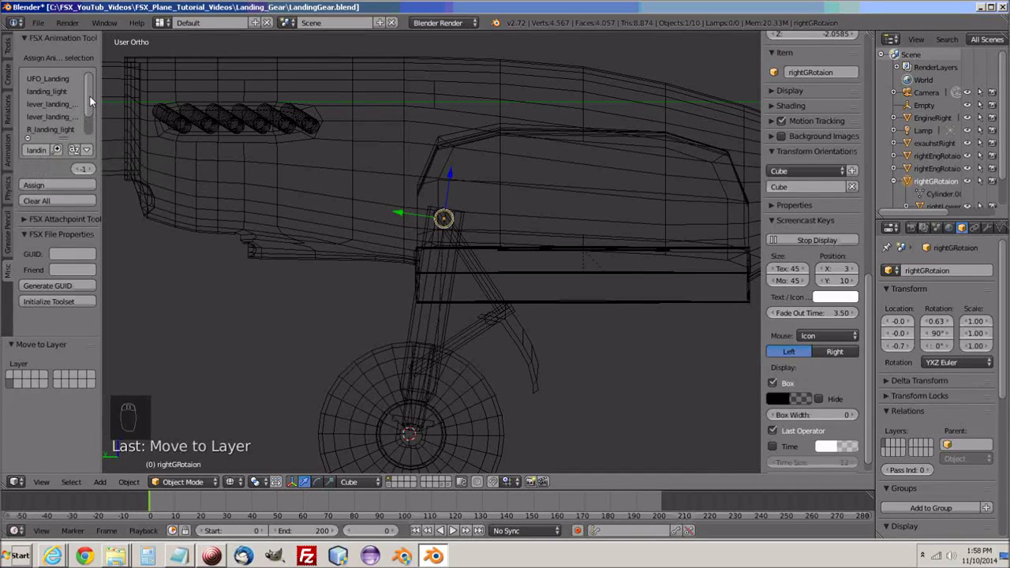
{"action": "mouse_move", "coordinate": [89, 95]}
{"action": "left_mouse_down"}
{"action": "mouse_move", "coordinate": [89, 115]}
{"action": "mouse_move", "coordinate": [92, 78]}
{"action": "left_mouse_up"}
{"action": "scroll", "coordinate": [92, 107], "scroll_direction": "down", "scroll_amount": 2}
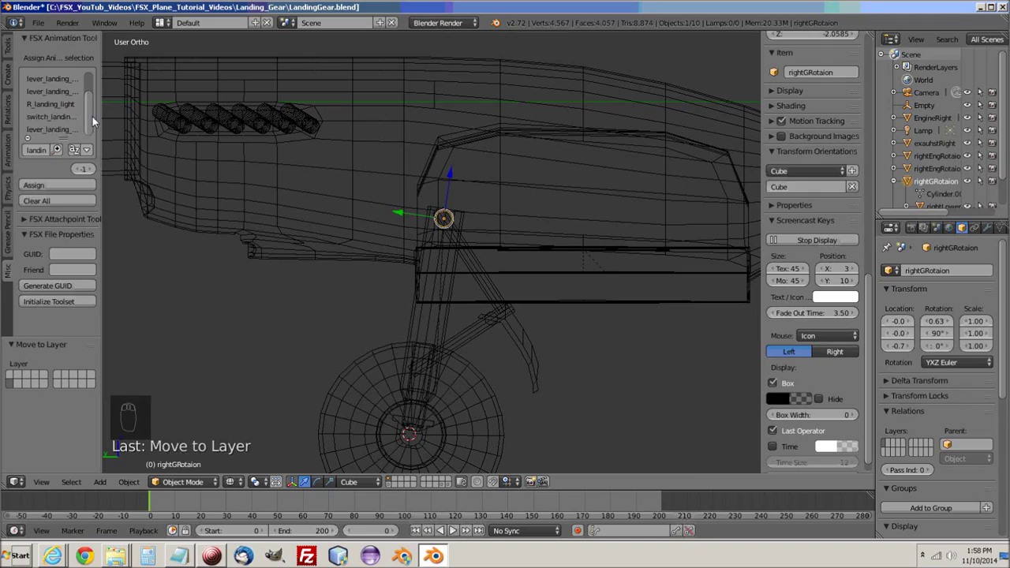
{"action": "scroll", "coordinate": [93, 116], "scroll_direction": "up", "scroll_amount": 2}
- Filter the FSX animation list by "gear" and assign the r_gear animation to rightGRotaion
{"action": "left_click", "coordinate": [41, 153]}
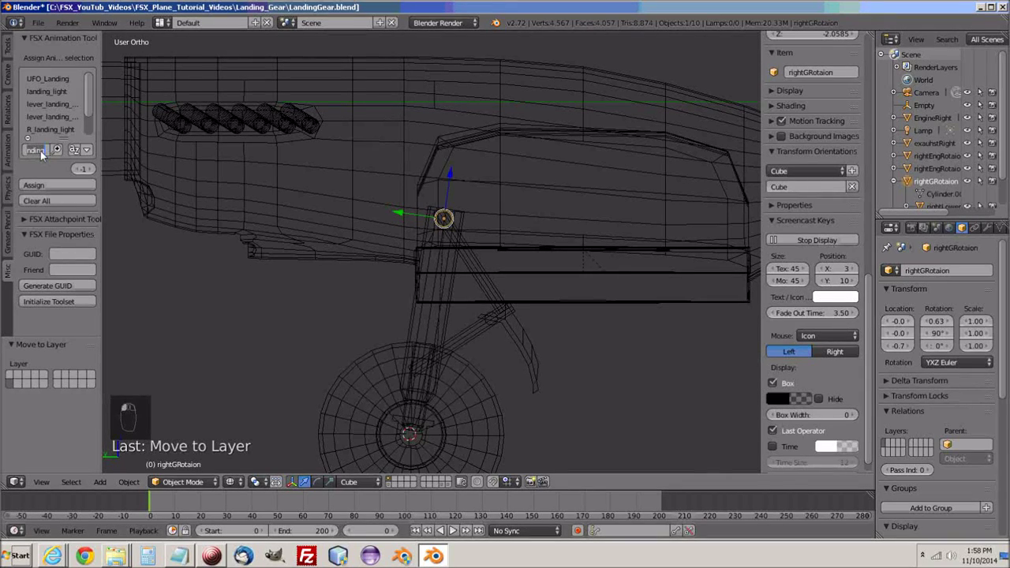
{"action": "type", "text": "gear"}
{"action": "key", "text": "Return"}
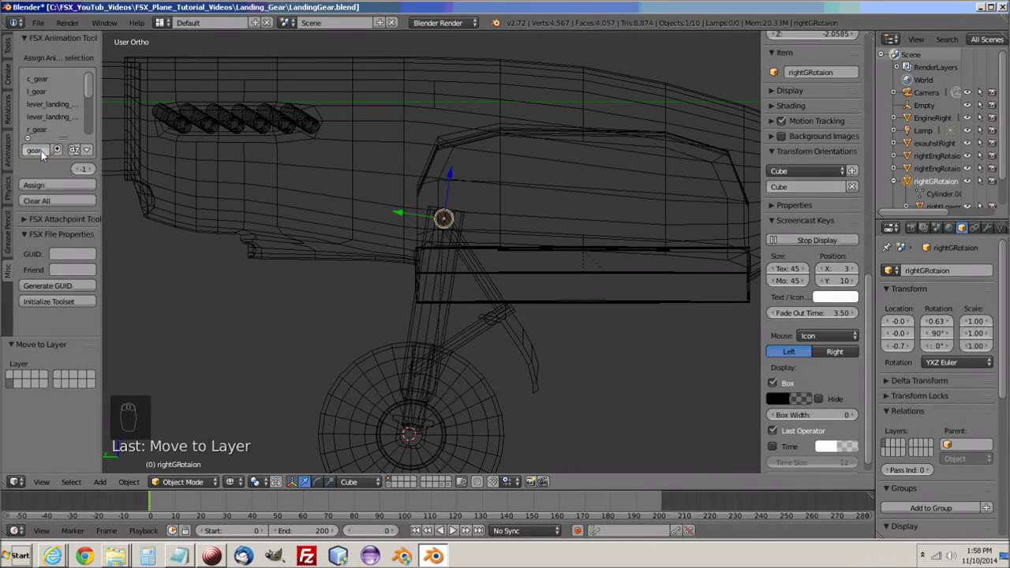
{"action": "left_click", "coordinate": [36, 93]}
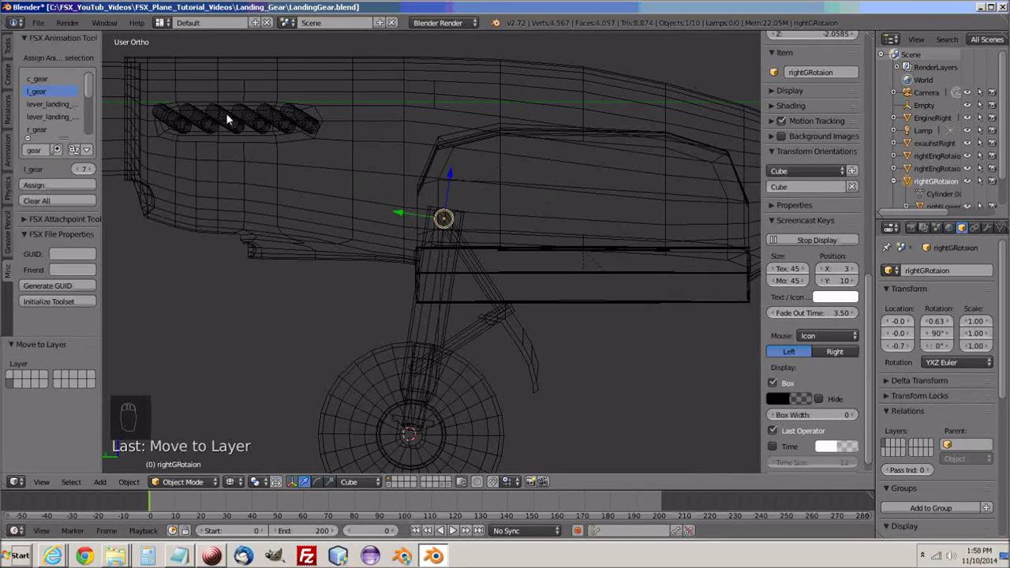
{"action": "left_click", "coordinate": [35, 131]}
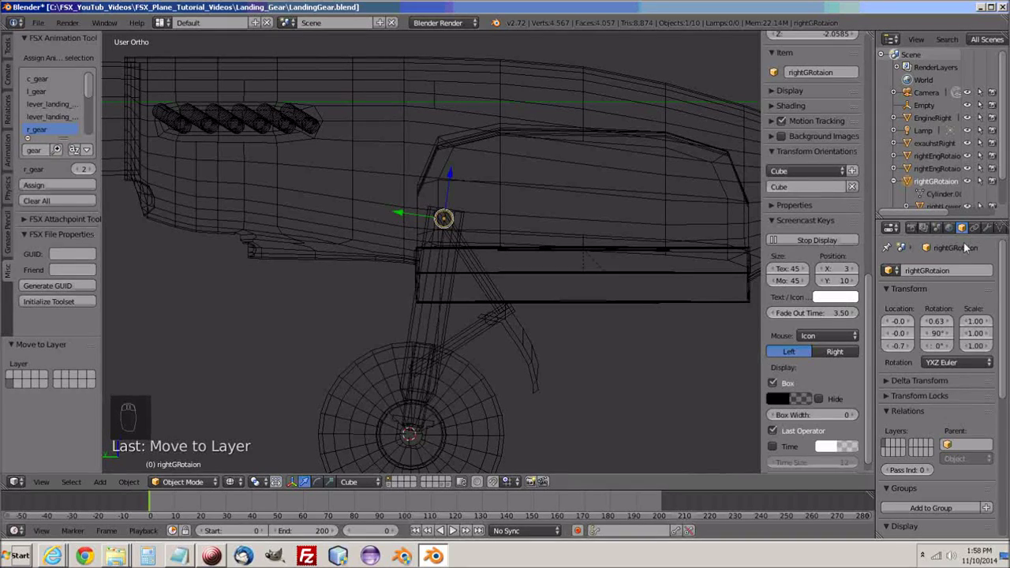
{"action": "scroll", "coordinate": [1006, 363], "scroll_direction": "down", "scroll_amount": 8}
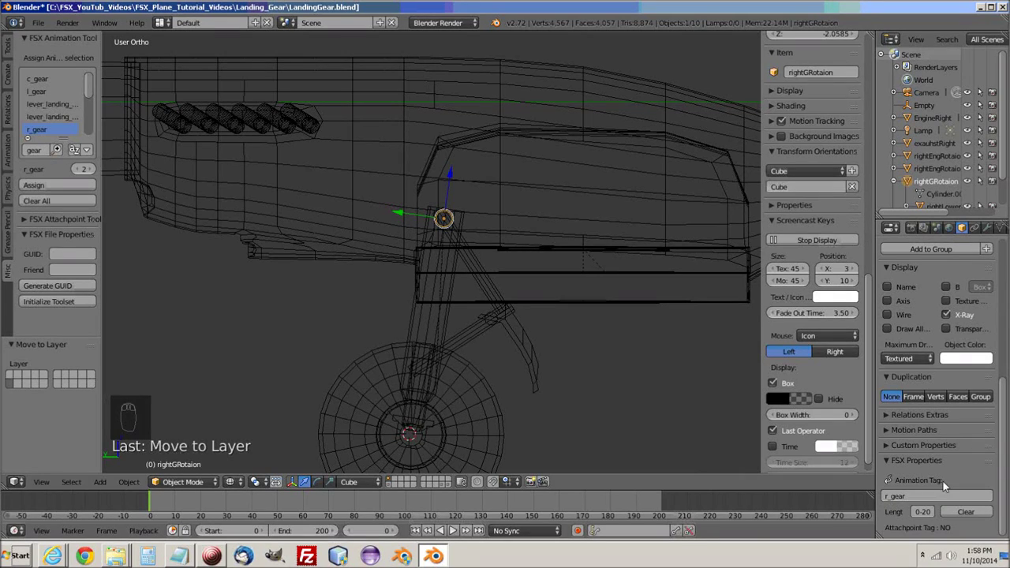
{"action": "left_click", "coordinate": [49, 184]}
{"action": "mouse_move", "coordinate": [877, 509]}
{"action": "left_mouse_down"}
{"action": "mouse_move", "coordinate": [859, 513]}
{"action": "mouse_move", "coordinate": [869, 513]}
{"action": "left_mouse_up"}
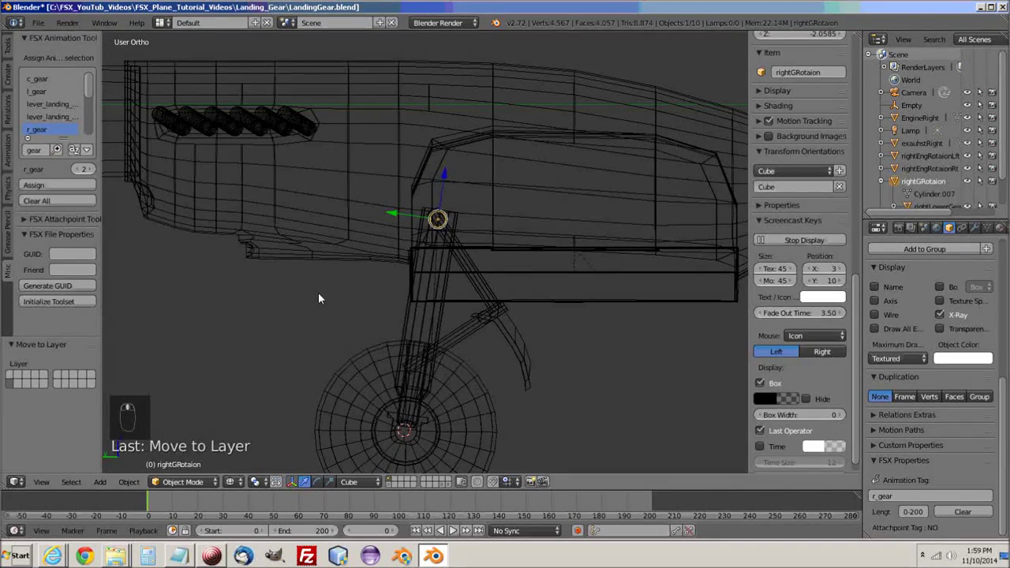
- Assign the r_gear animation to both door hinge objects, rightEngRotaionLft and rightEngRotaionRt
{"action": "middle_click_drag", "start_coordinate": [319, 299], "coordinate": [261, 302]}
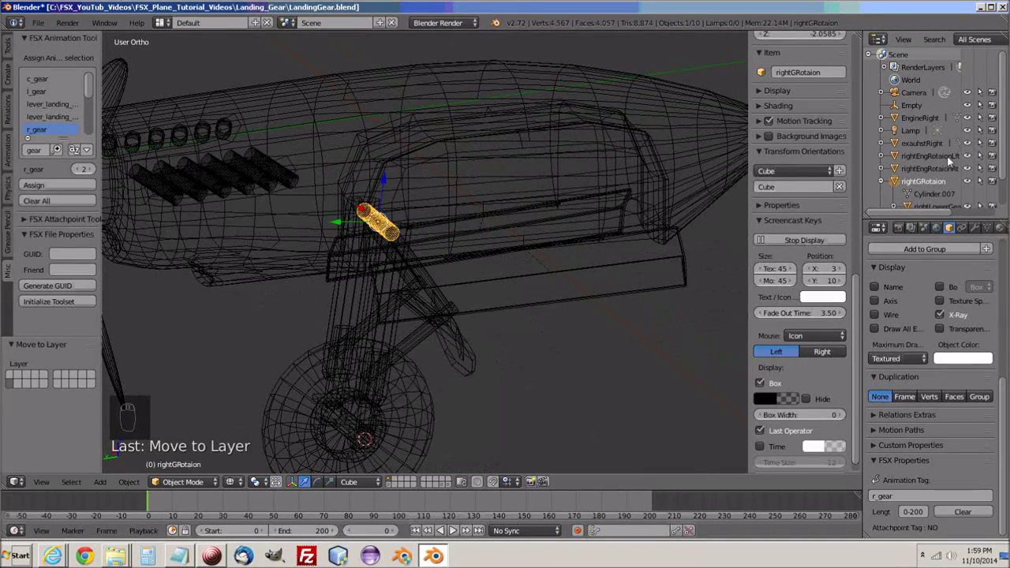
{"action": "left_click", "coordinate": [897, 157]}
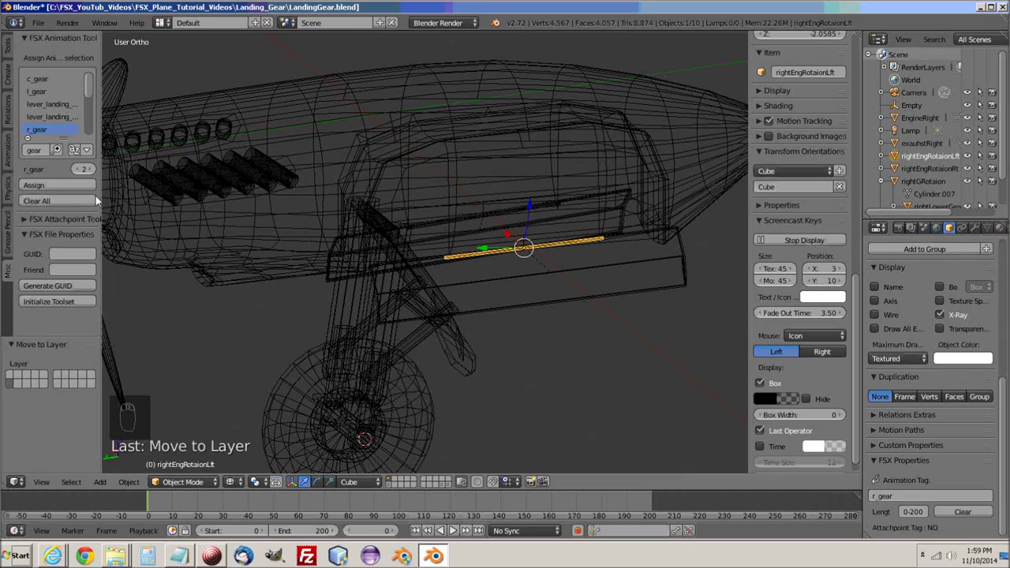
{"action": "left_click", "coordinate": [51, 185]}
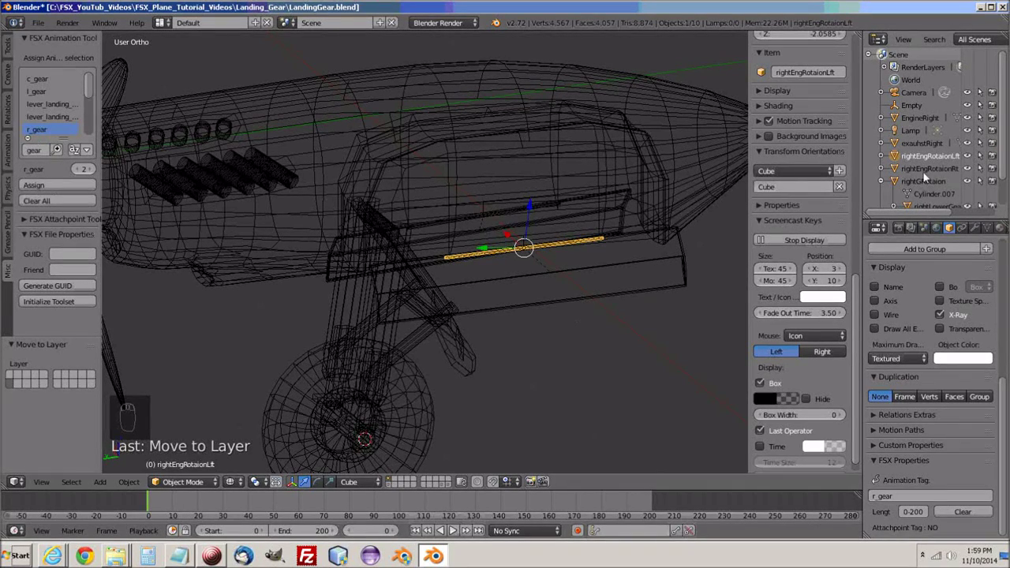
{"action": "left_click", "coordinate": [896, 167]}
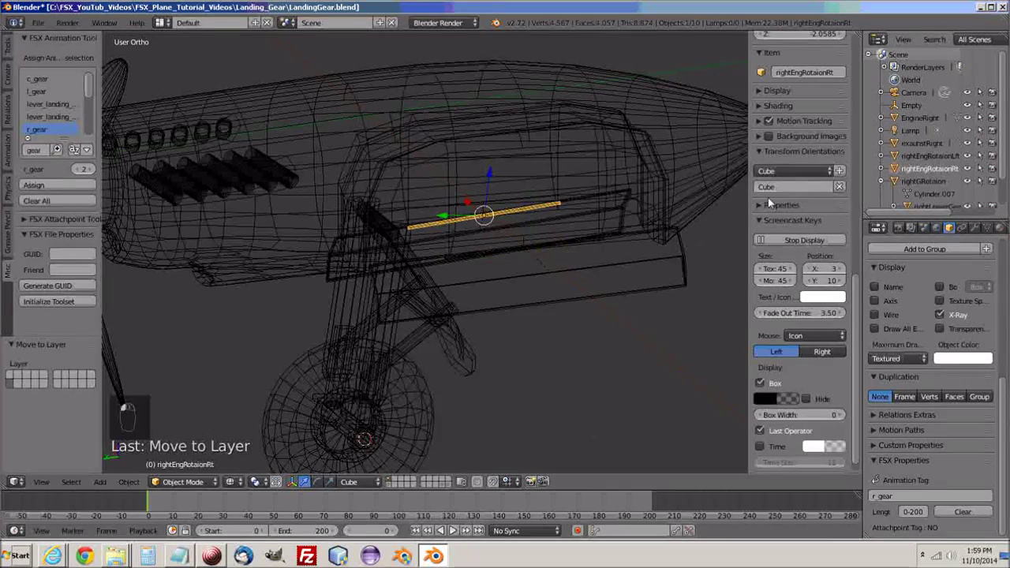
{"action": "left_click", "coordinate": [42, 184]}
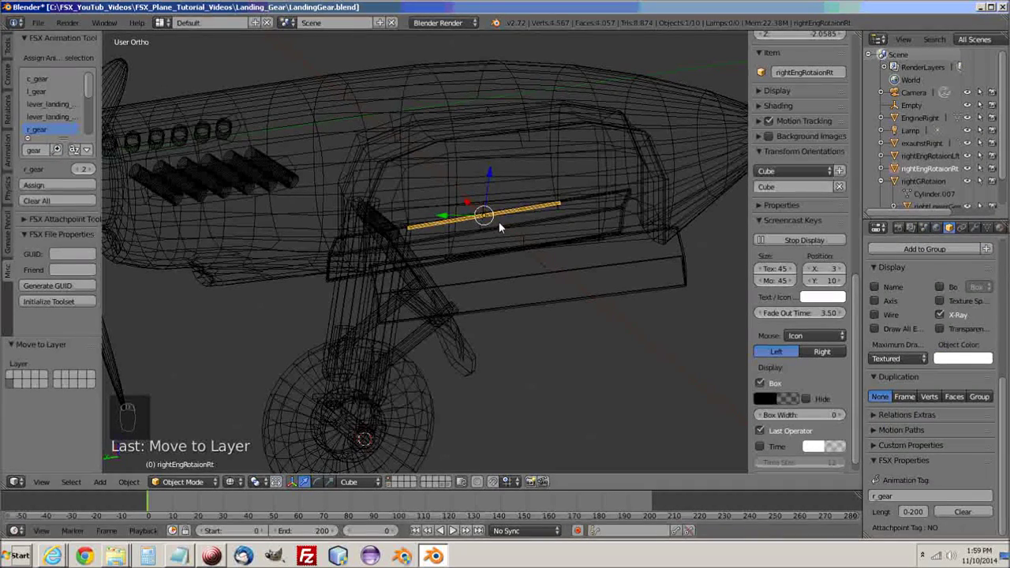
- Rotate rightGRotaion about -108.6° around the global X axis to fold the strut and wheel into the engine housing
{"action": "key", "text": "ctrl+KP_3"}
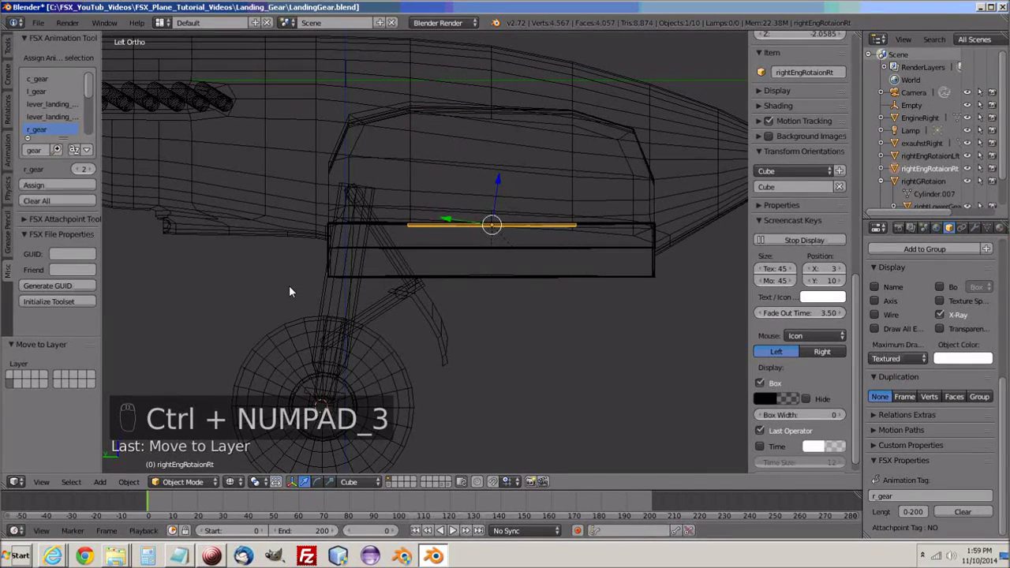
{"action": "scroll", "coordinate": [301, 289], "scroll_direction": "down", "scroll_amount": 3}
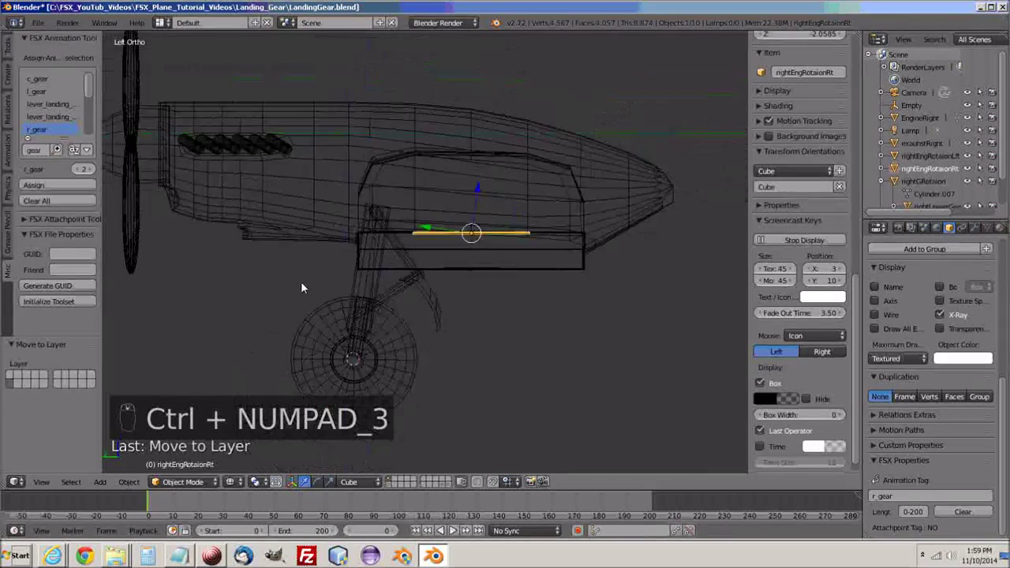
{"action": "scroll", "coordinate": [301, 288], "scroll_direction": "up", "scroll_amount": 1}
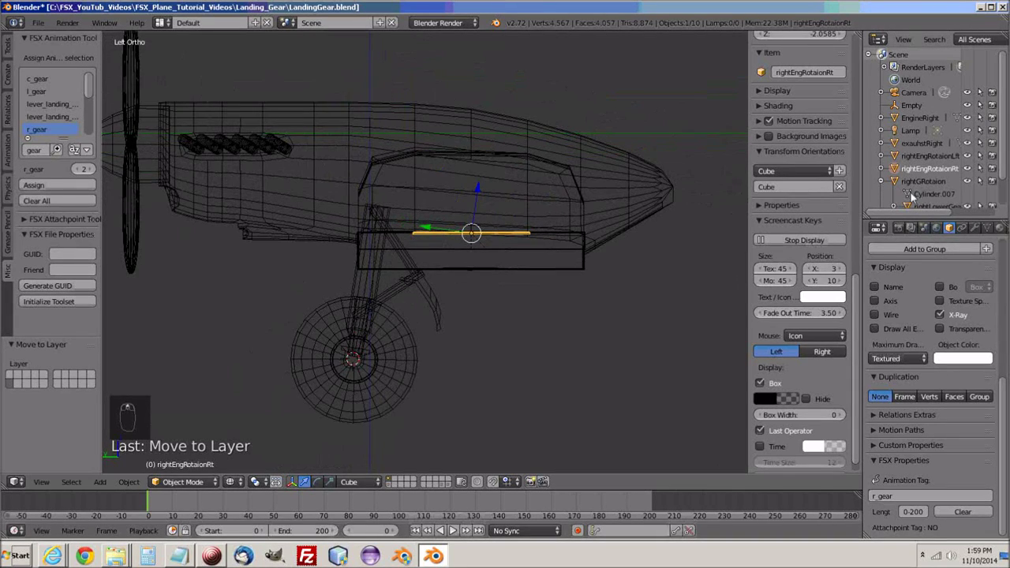
{"action": "left_click", "coordinate": [904, 182]}
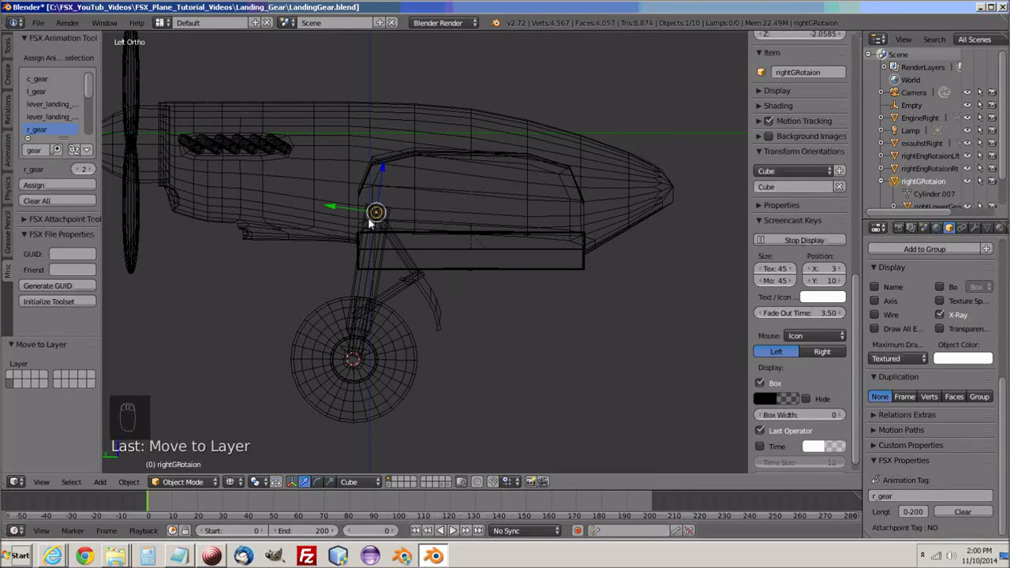
{"action": "key", "text": "r"}
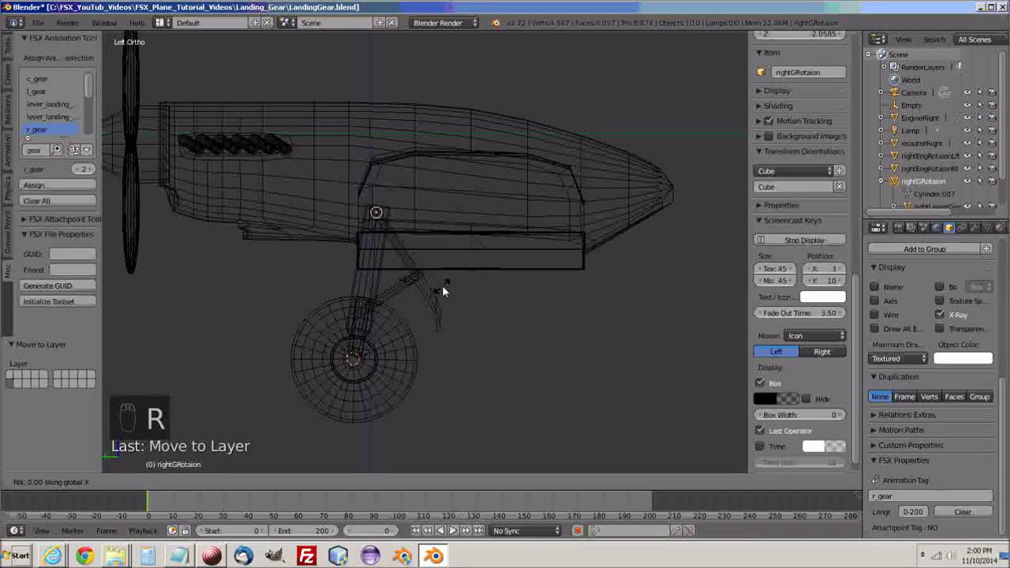
{"action": "key", "text": "x"}
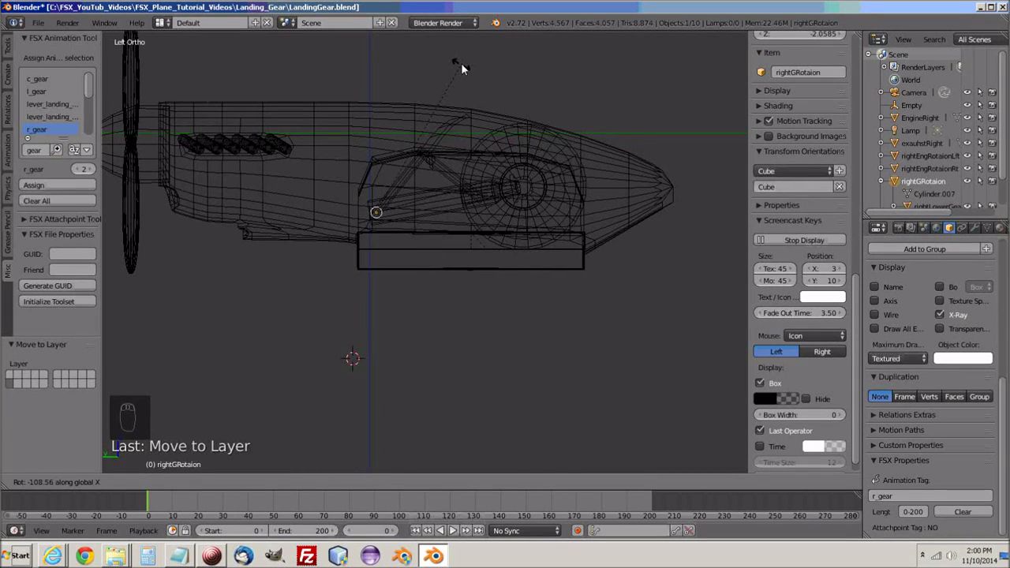
{"action": "left_click", "coordinate": [462, 70]}
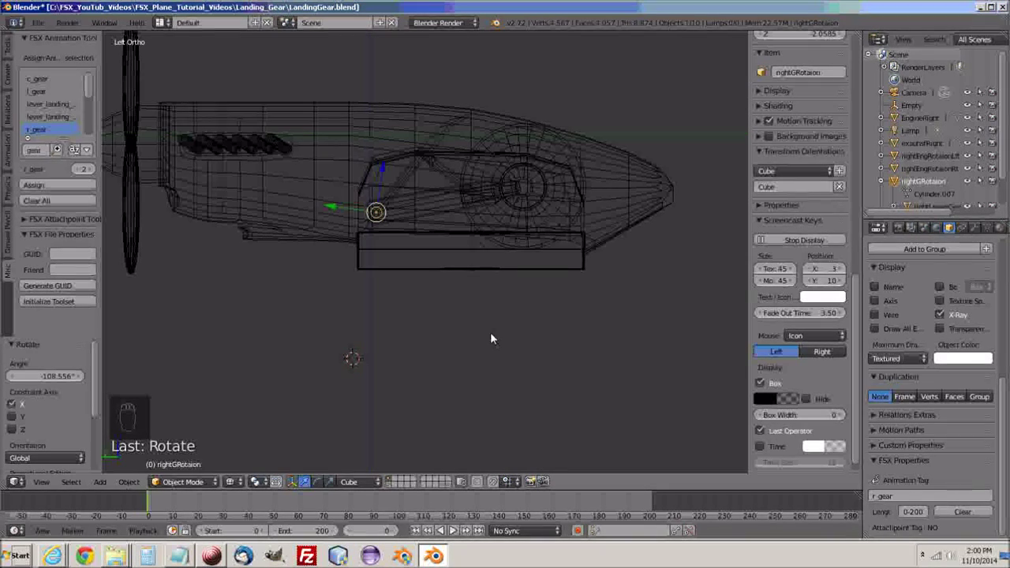
- Select the rightEngRotaionLft door hinge under the engine housing
{"action": "middle_click_drag", "start_coordinate": [486, 341], "coordinate": [520, 249]}
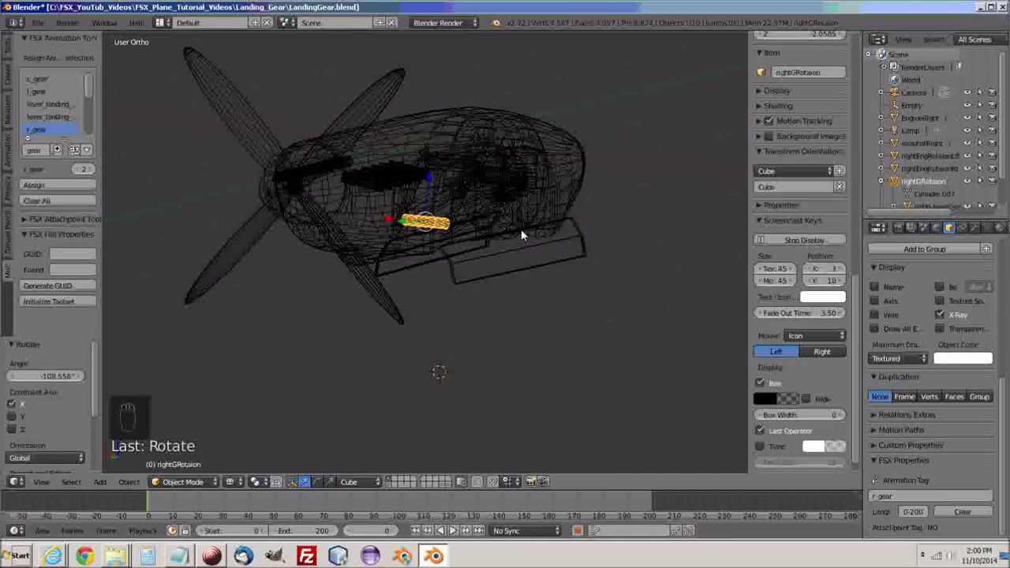
{"action": "left_click", "coordinate": [897, 156]}
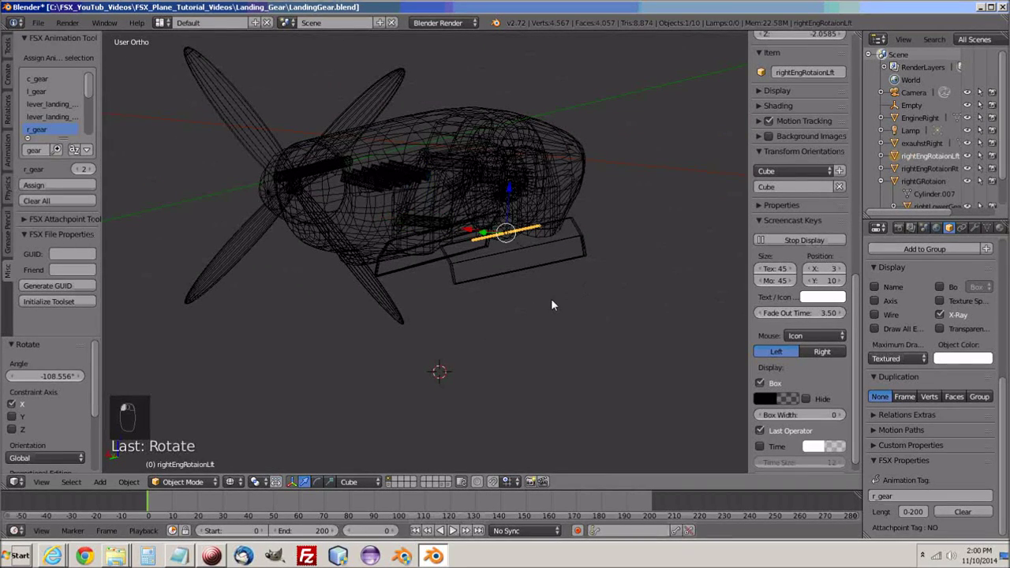
{"action": "middle_click_drag", "start_coordinate": [555, 302], "coordinate": [587, 290]}
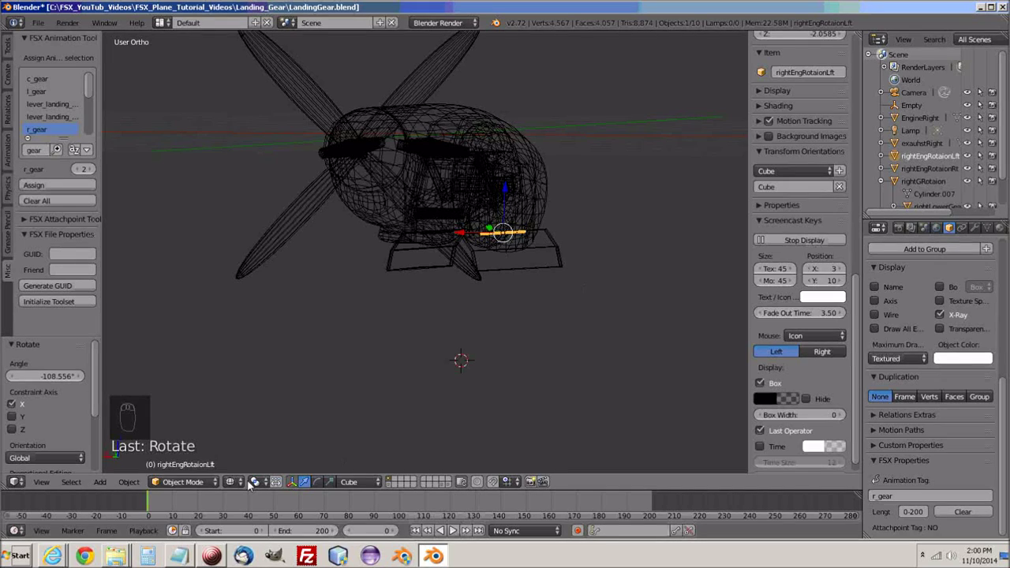
{"action": "type", "text": "r"}
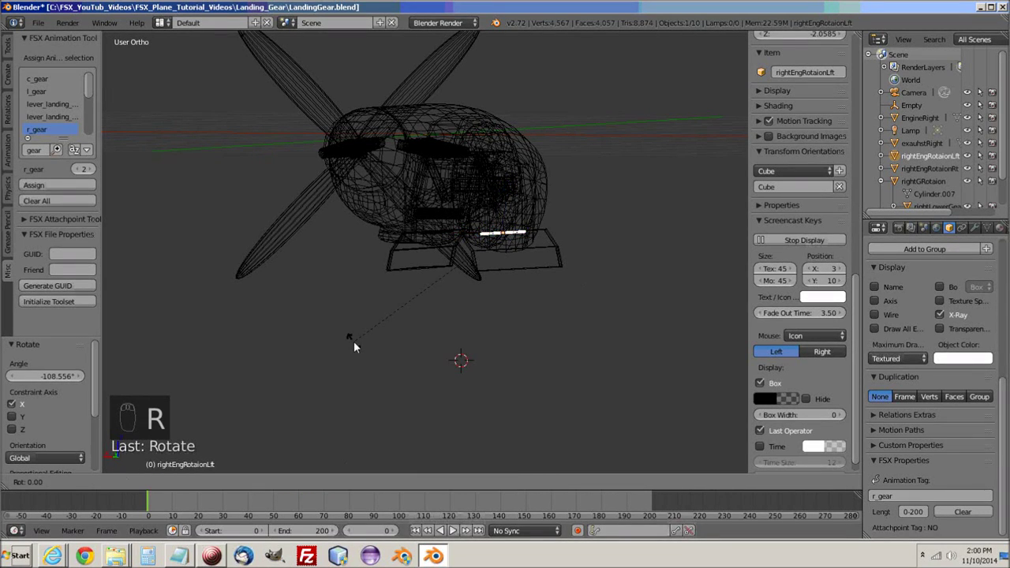
{"action": "type", "text": "x90"}
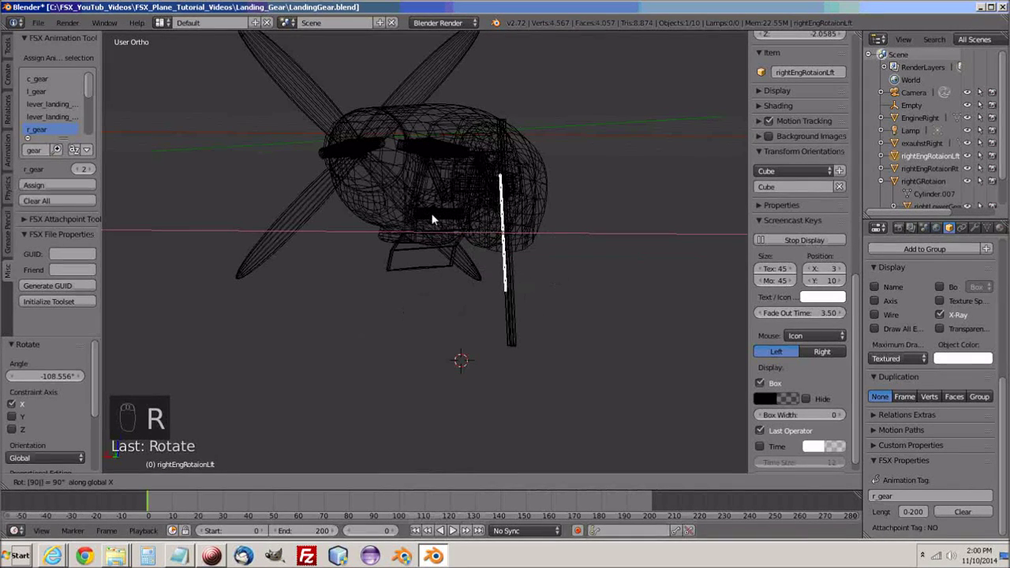
{"action": "right_click", "coordinate": [432, 220]}
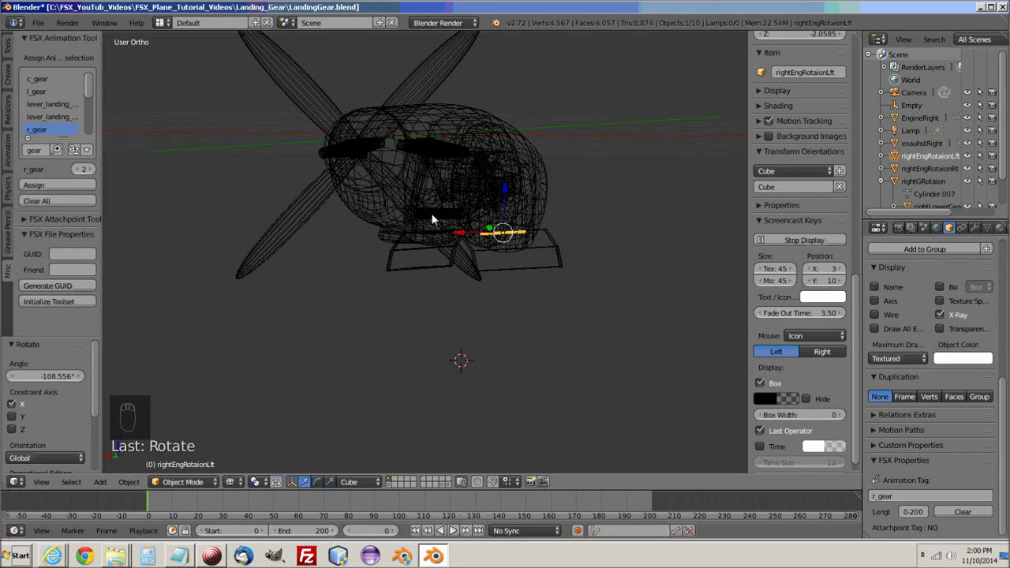
- Change the transform orientation from Cube to Global
{"action": "left_click", "coordinate": [369, 481]}
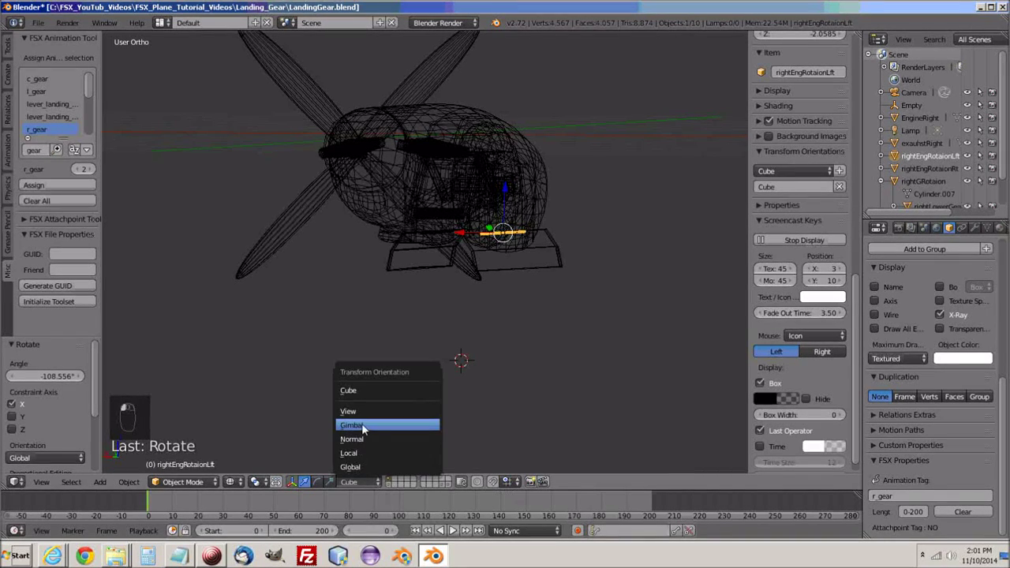
{"action": "left_click", "coordinate": [359, 467]}
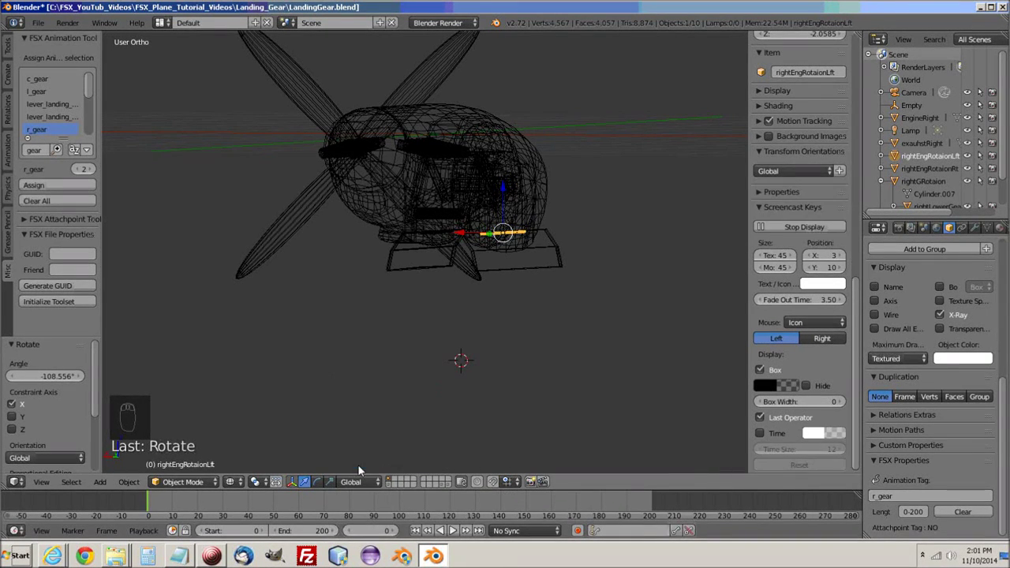
- Try rotating rightEngRotaionLft 90° around the global Y axis, and undo the rotation
{"action": "middle_click_drag", "start_coordinate": [493, 348], "coordinate": [510, 368]}
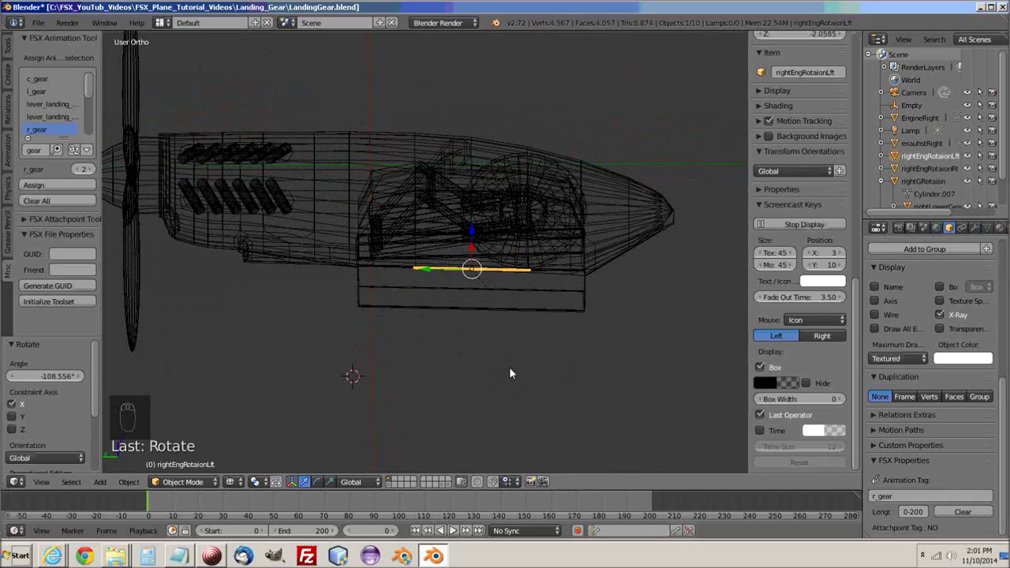
{"action": "key", "text": "r"}
{"action": "type", "text": "y"}
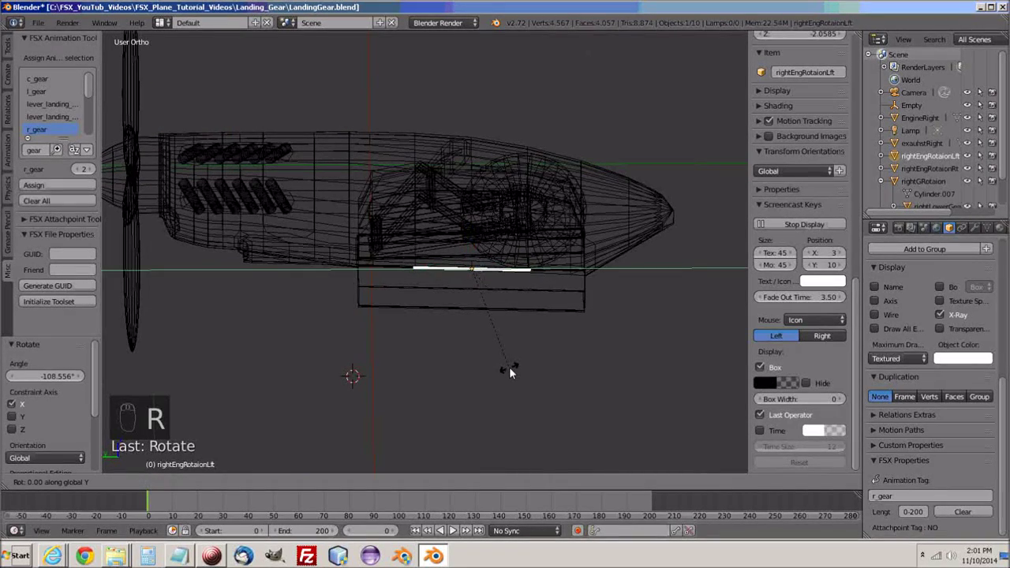
{"action": "type", "text": "90"}
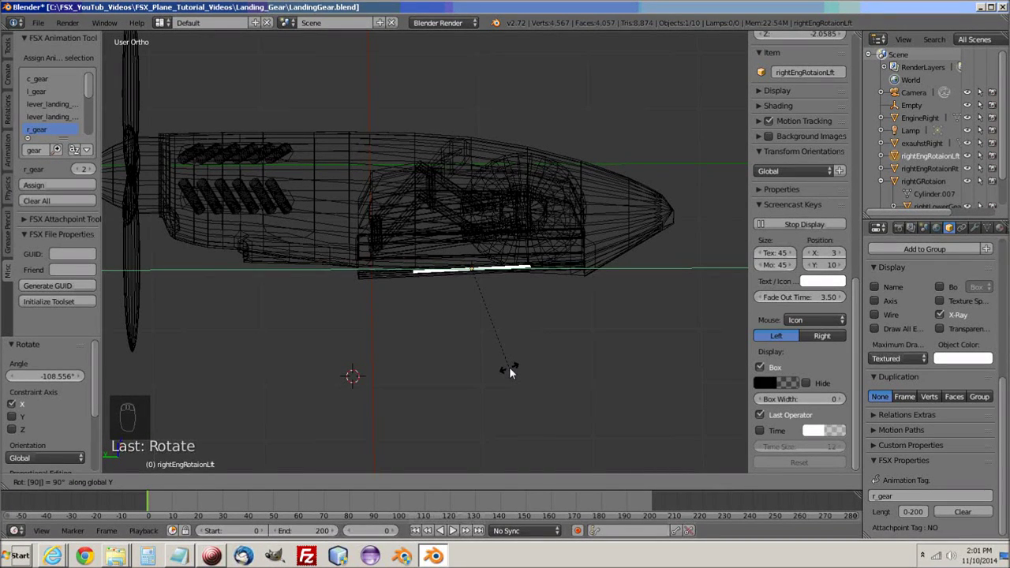
{"action": "key", "text": "Return"}
{"action": "mouse_move", "coordinate": [577, 358]}
{"action": "middle_mouse_down"}
{"action": "mouse_move", "coordinate": [677, 306]}
{"action": "mouse_move", "coordinate": [685, 283]}
{"action": "mouse_move", "coordinate": [584, 340]}
{"action": "middle_mouse_up"}
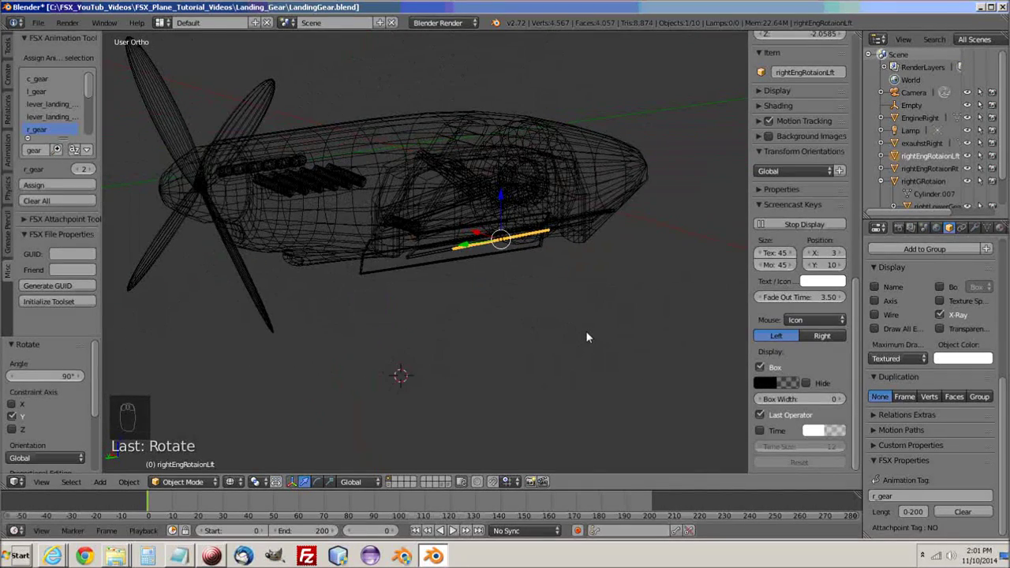
{"action": "key", "text": "ctrl+z"}
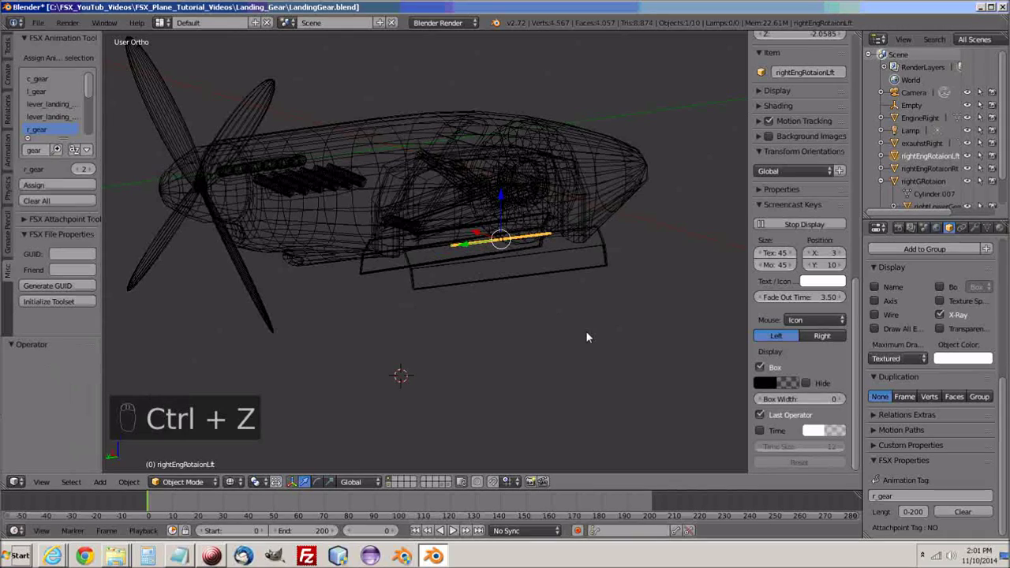
- Rotate rightEngRotaionLft -90° around the global Y axis to close its gear door, and switch the viewport to solid shading
{"action": "key", "text": "r"}
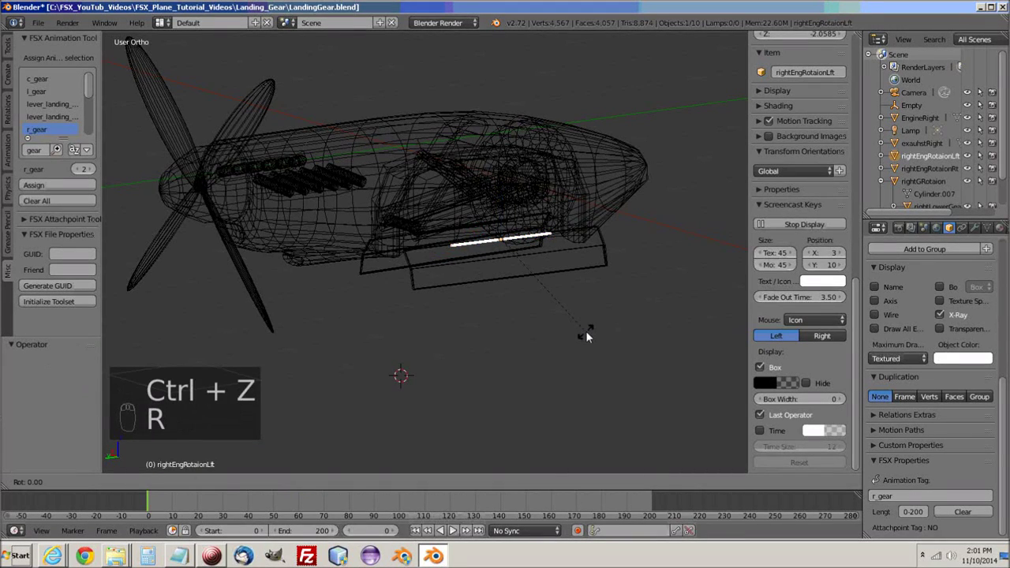
{"action": "key", "text": "y"}
{"action": "key", "text": "minus"}
{"action": "key", "text": "9"}
{"action": "key", "text": "0"}
{"action": "key", "text": "Return"}
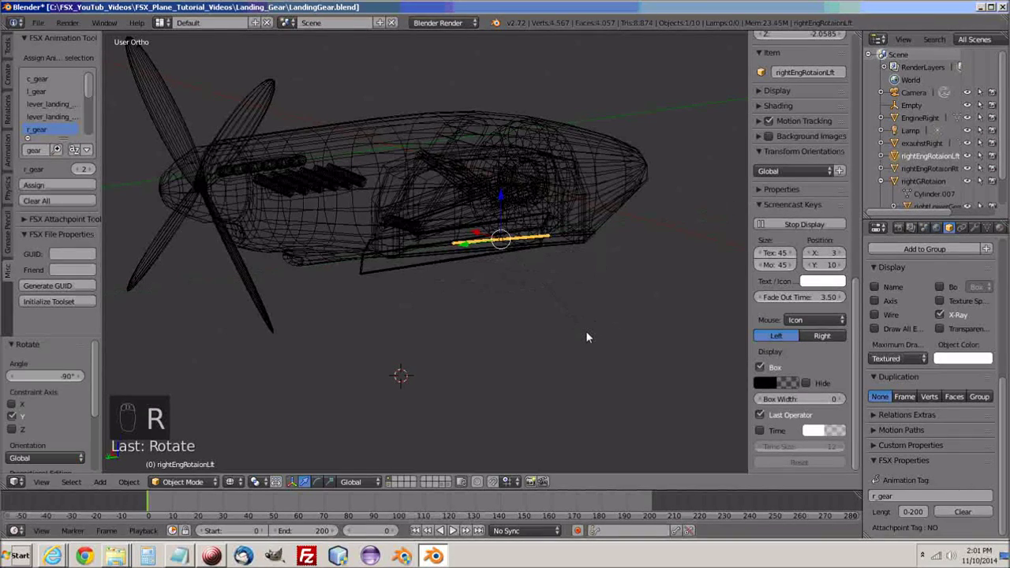
{"action": "mouse_move", "coordinate": [629, 333]}
{"action": "middle_mouse_down"}
{"action": "mouse_move", "coordinate": [687, 289]}
{"action": "mouse_move", "coordinate": [659, 321]}
{"action": "mouse_move", "coordinate": [600, 321]}
{"action": "mouse_move", "coordinate": [545, 357]}
{"action": "mouse_move", "coordinate": [452, 356]}
{"action": "mouse_move", "coordinate": [406, 341]}
{"action": "mouse_move", "coordinate": [386, 302]}
{"action": "mouse_move", "coordinate": [377, 321]}
{"action": "mouse_move", "coordinate": [425, 290]}
{"action": "mouse_move", "coordinate": [503, 293]}
{"action": "mouse_move", "coordinate": [579, 334]}
{"action": "mouse_move", "coordinate": [707, 321]}
{"action": "mouse_move", "coordinate": [723, 330]}
{"action": "mouse_move", "coordinate": [729, 362]}
{"action": "mouse_move", "coordinate": [451, 272]}
{"action": "middle_mouse_up"}
{"action": "key", "text": "z"}
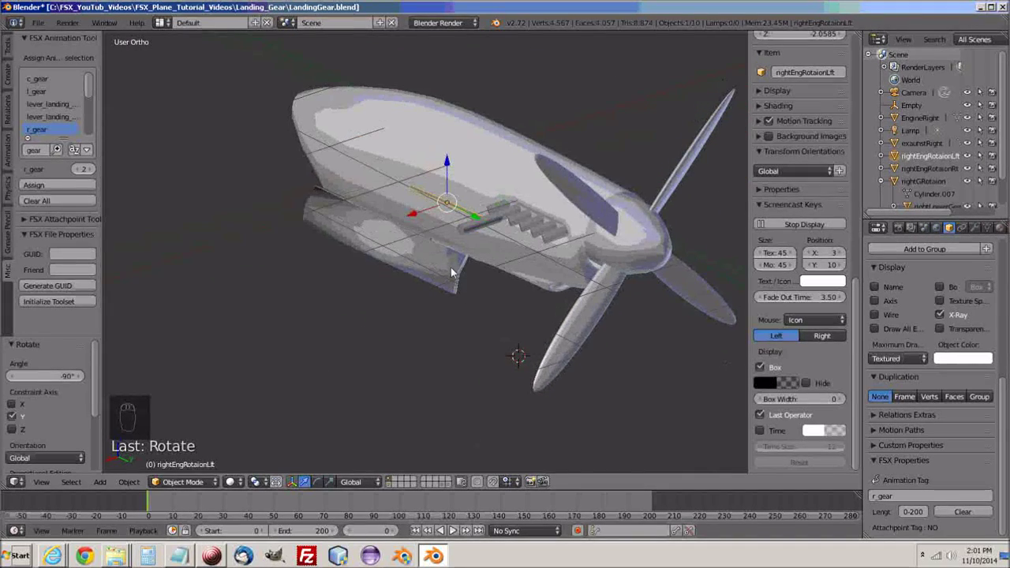
- Rotate rightEngRotaionRt 90° around the global Y axis to close the other gear door, and inspect the closed housing
{"action": "left_click", "coordinate": [895, 169]}
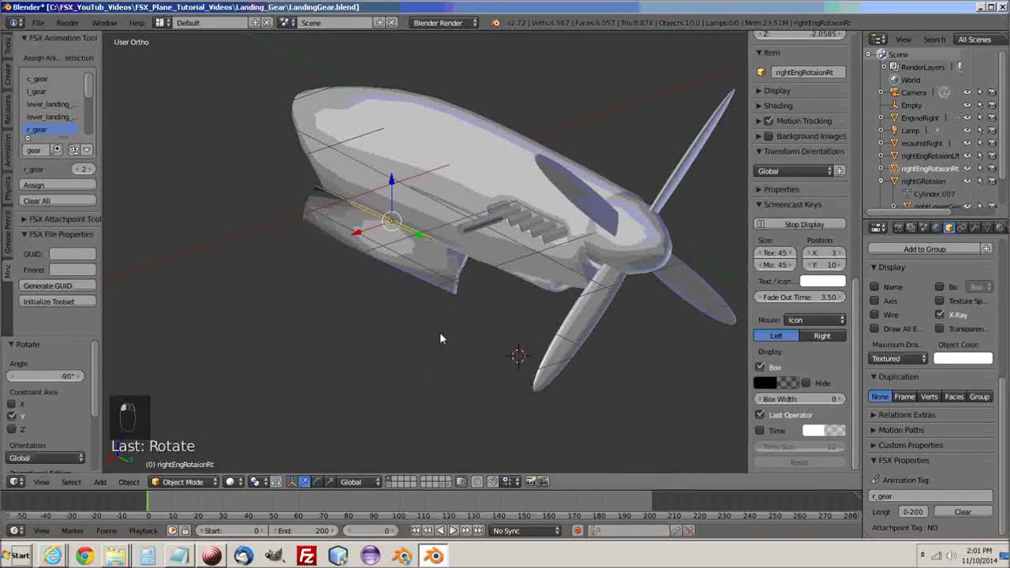
{"action": "key", "text": "r"}
{"action": "key", "text": "y"}
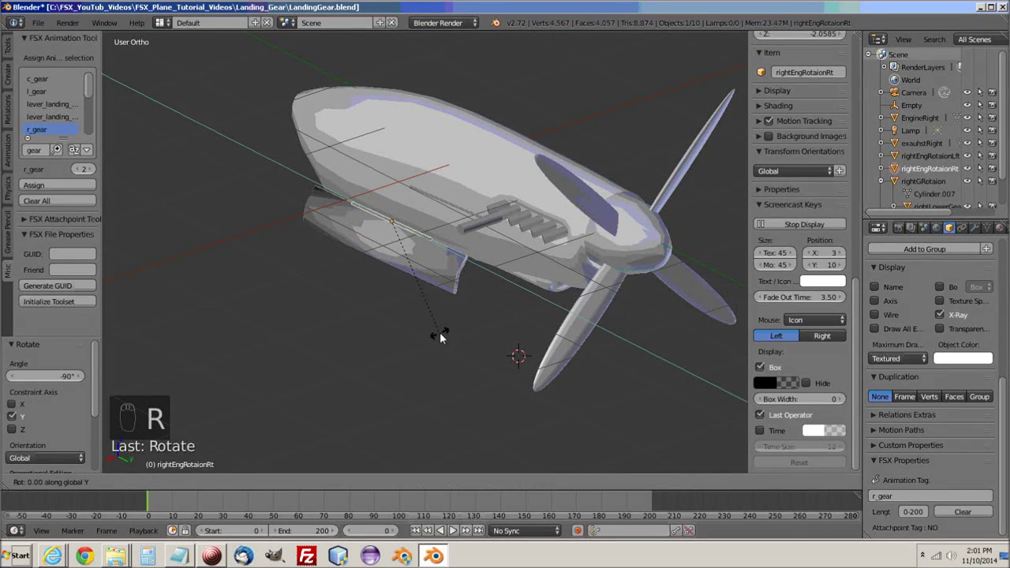
{"action": "right_click", "coordinate": [440, 338]}
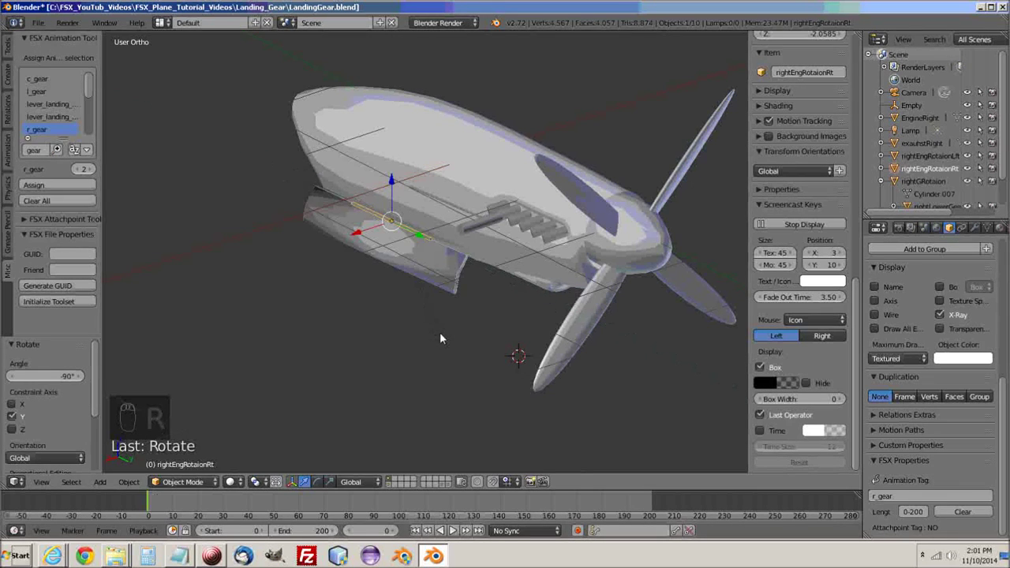
{"action": "key", "text": "r"}
{"action": "type", "text": "y"}
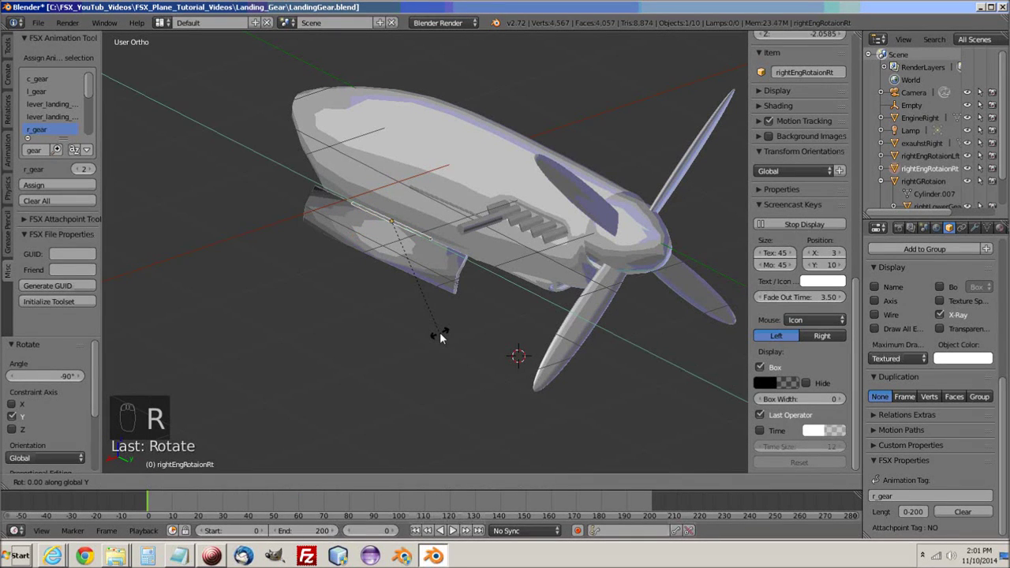
{"action": "type", "text": "90"}
{"action": "key", "text": "Return"}
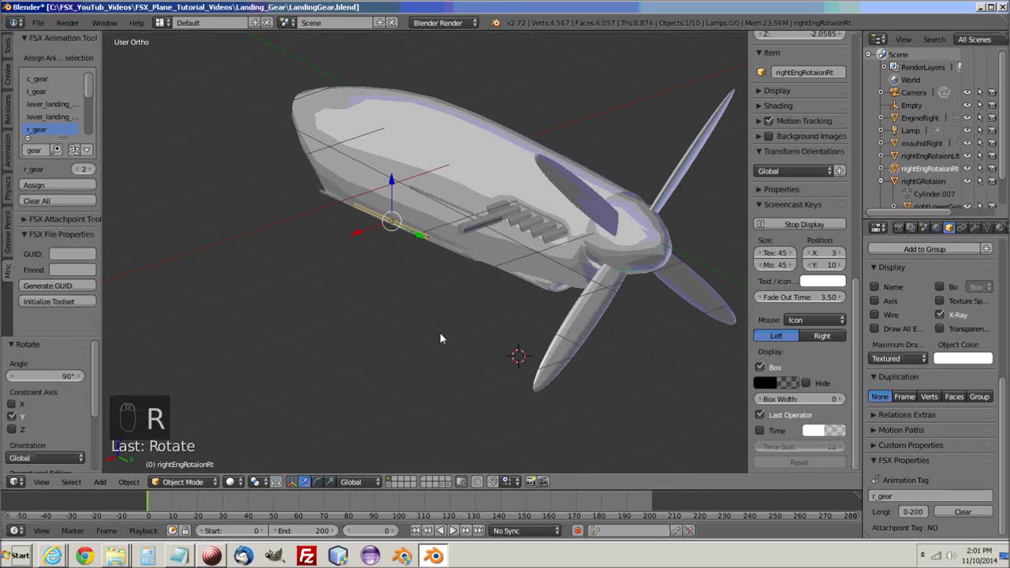
{"action": "middle_click_drag", "start_coordinate": [472, 317], "coordinate": [199, 282]}
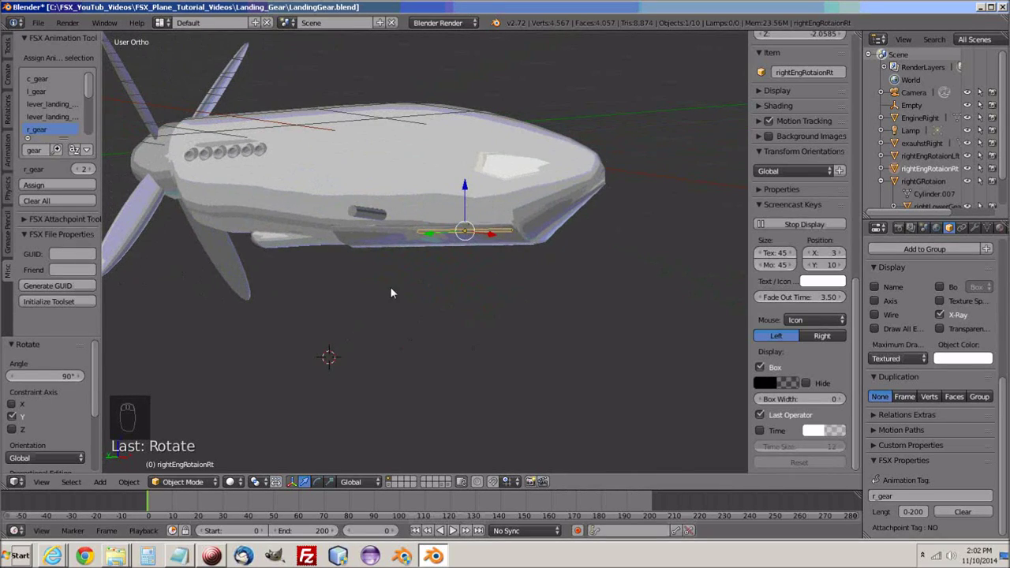
{"action": "middle_click_drag", "start_coordinate": [390, 289], "coordinate": [441, 315]}
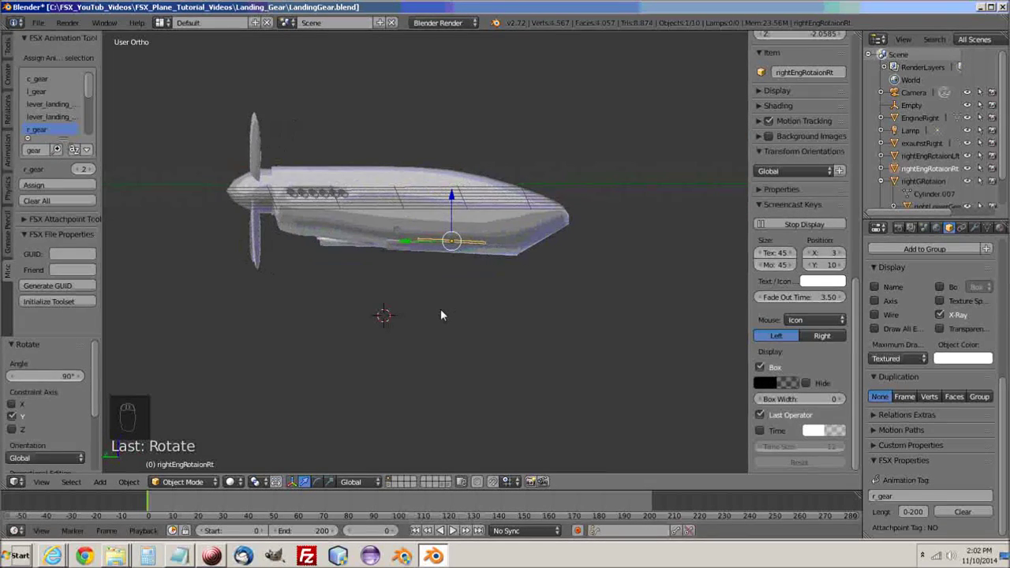
- Insert a rotation keyframe for rightGRotaion at frame 0, with the engine housing shown in wireframe from the left view
{"action": "key", "text": "z"}
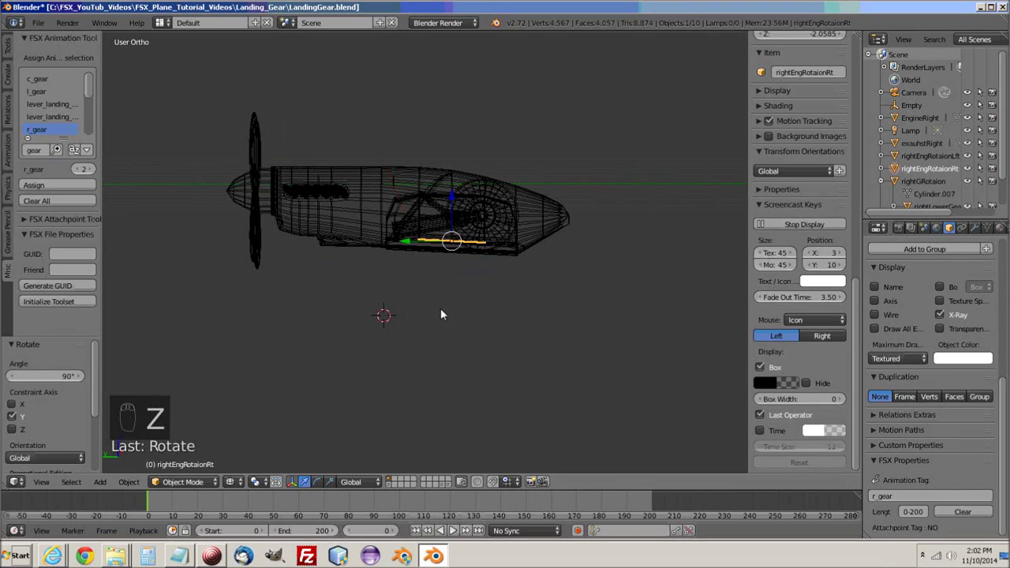
{"action": "key", "text": "ctrl+KP_3"}
{"action": "scroll", "coordinate": [424, 292], "scroll_direction": "up", "scroll_amount": 3}
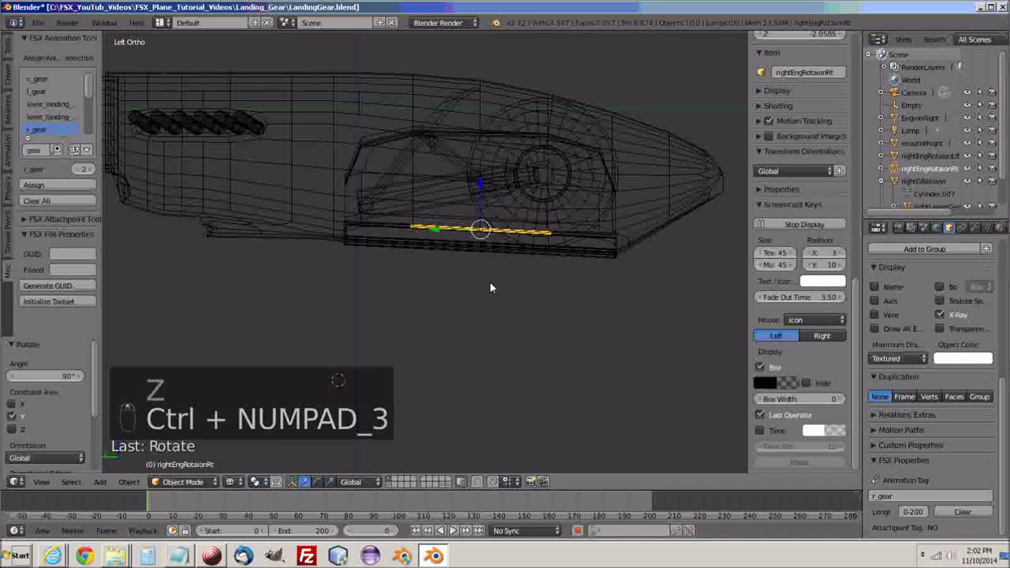
{"action": "middle_click_drag", "start_coordinate": [490, 288], "coordinate": [424, 322], "text": "shift"}
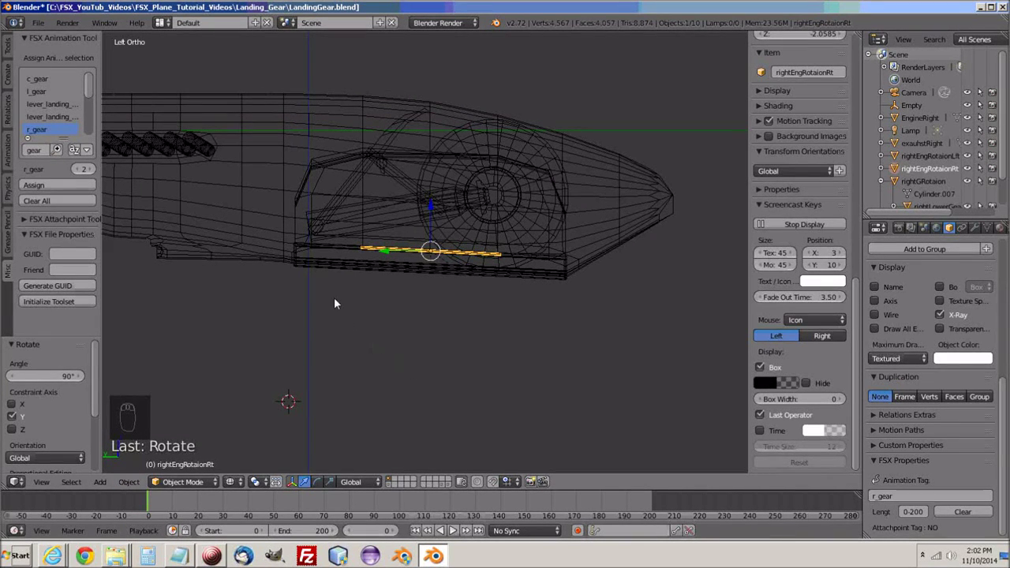
{"action": "left_click", "coordinate": [895, 181]}
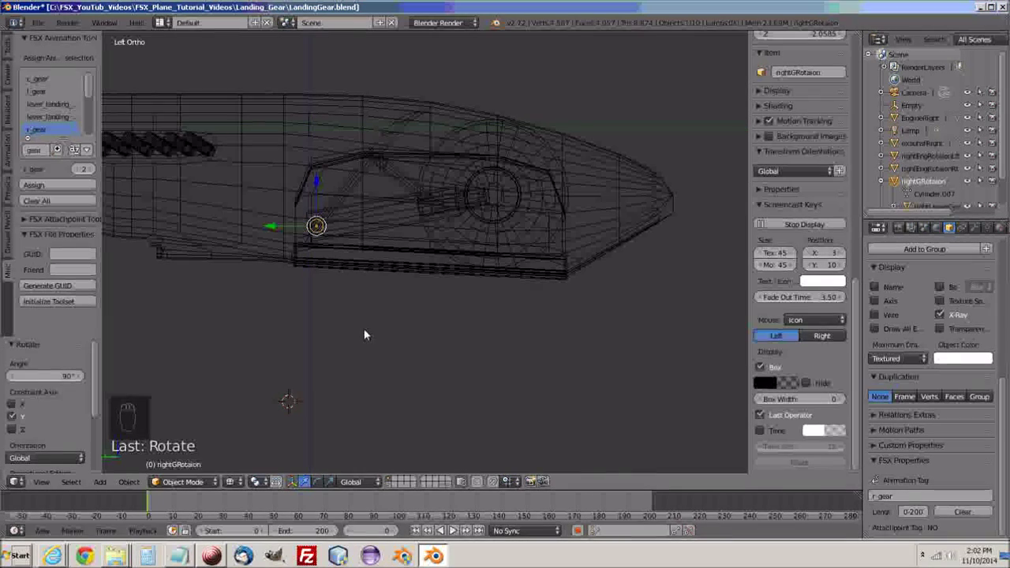
{"action": "key", "text": "i"}
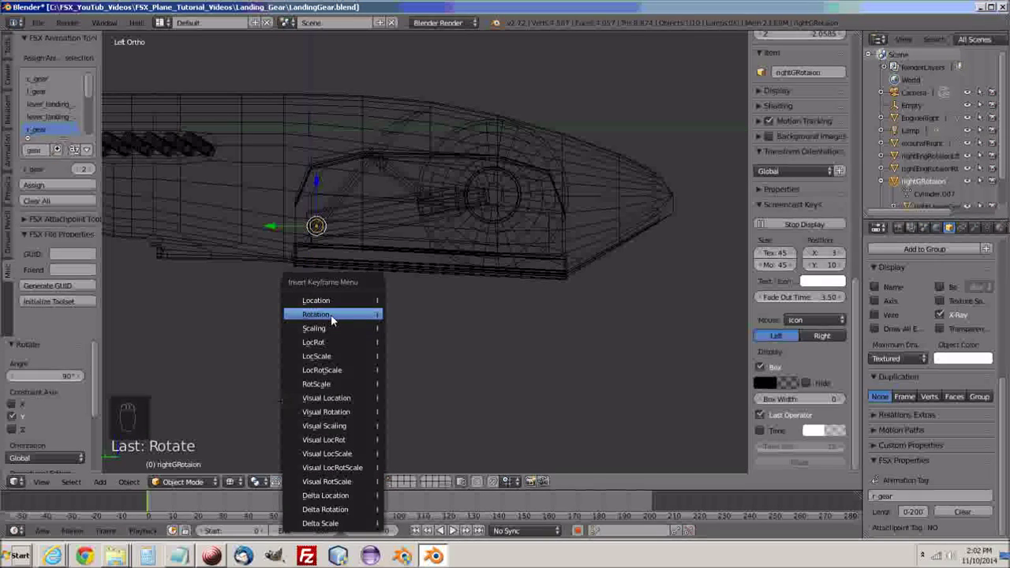
{"action": "left_click", "coordinate": [332, 314]}
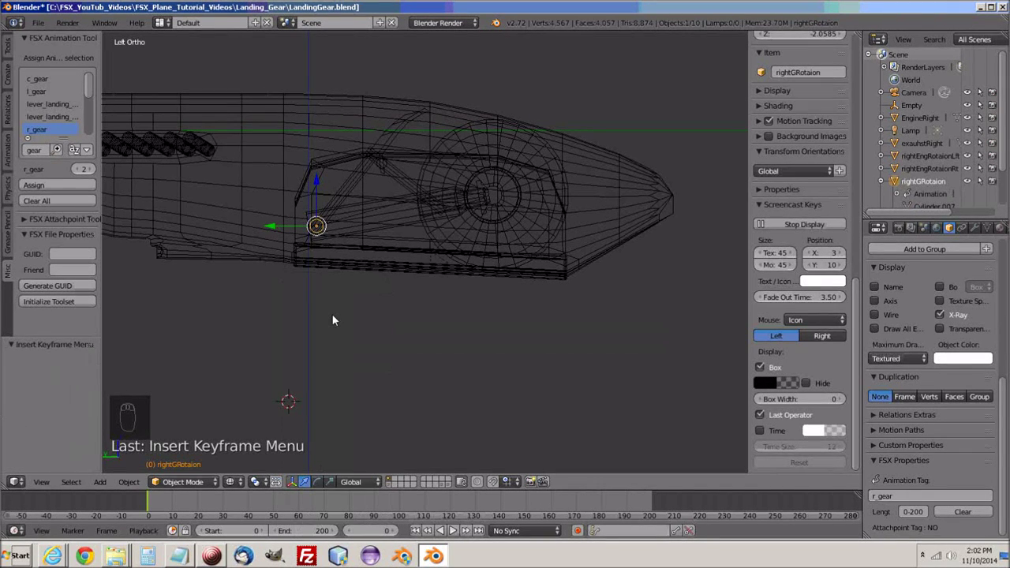
- Insert rotation keyframes at frame 0 for both closed gear doors, rightEngRotaionLft and rightEngRotaionRt
{"action": "left_click", "coordinate": [897, 156]}
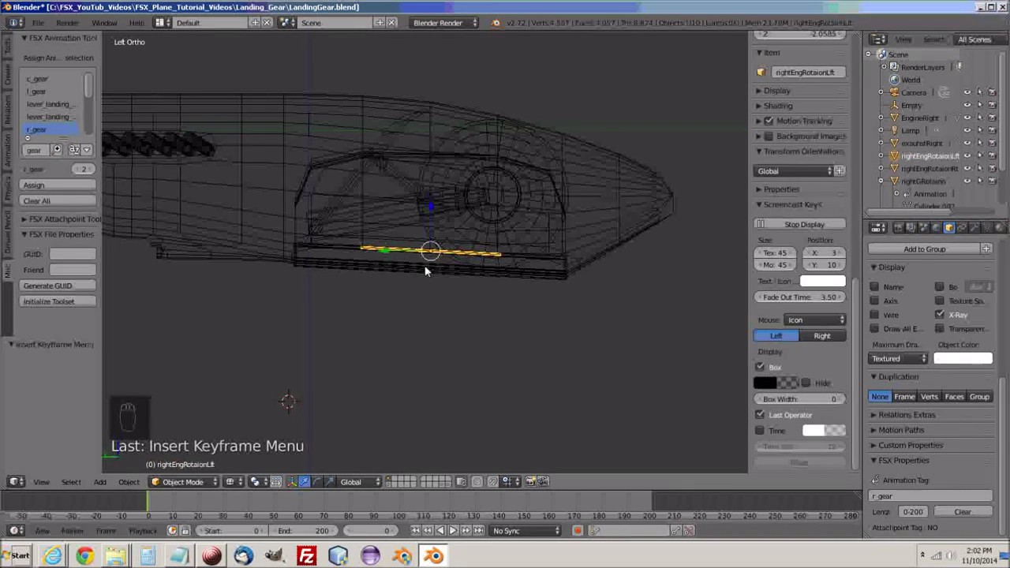
{"action": "key", "text": "i"}
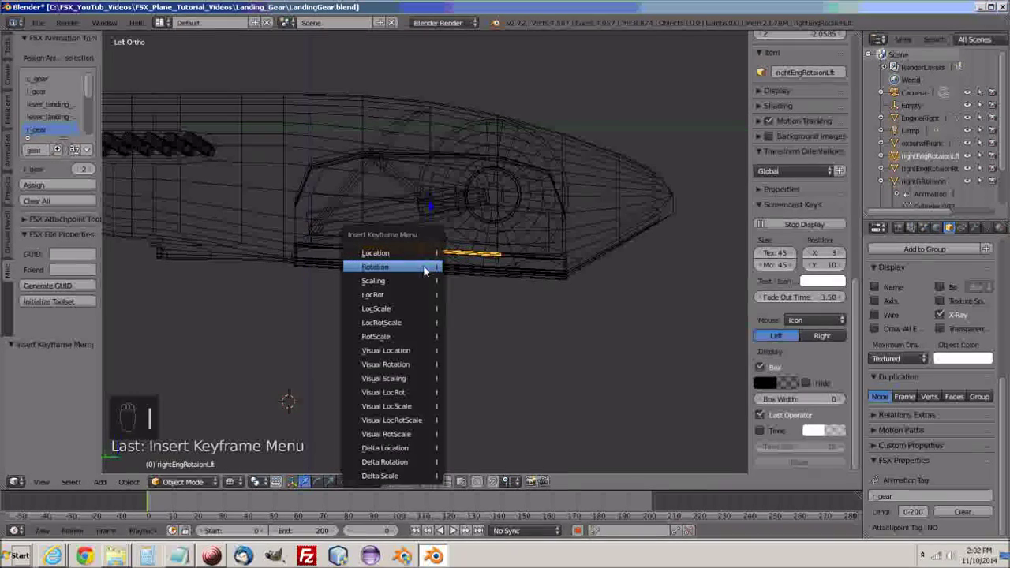
{"action": "left_click", "coordinate": [425, 271]}
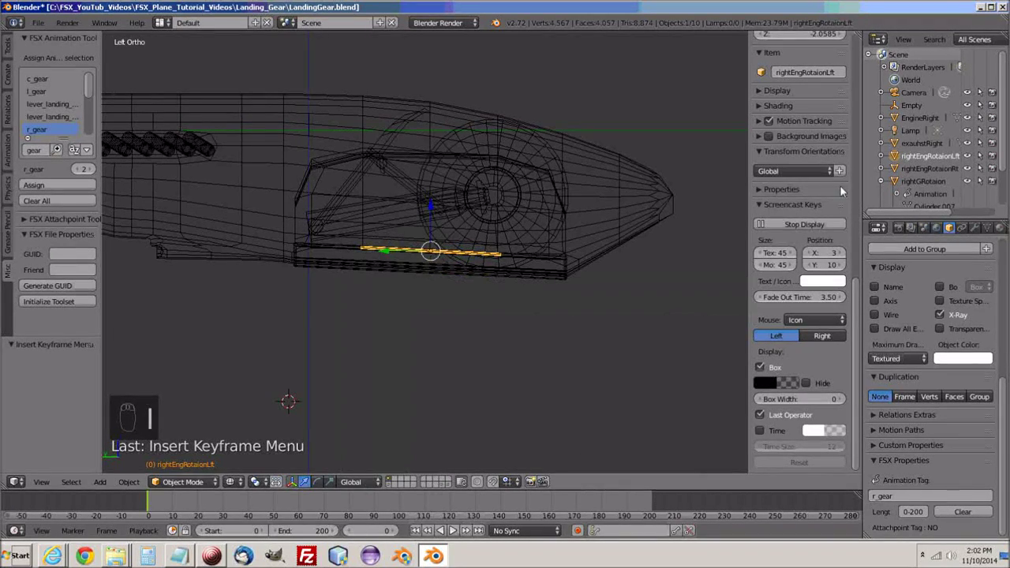
{"action": "left_click", "coordinate": [930, 168]}
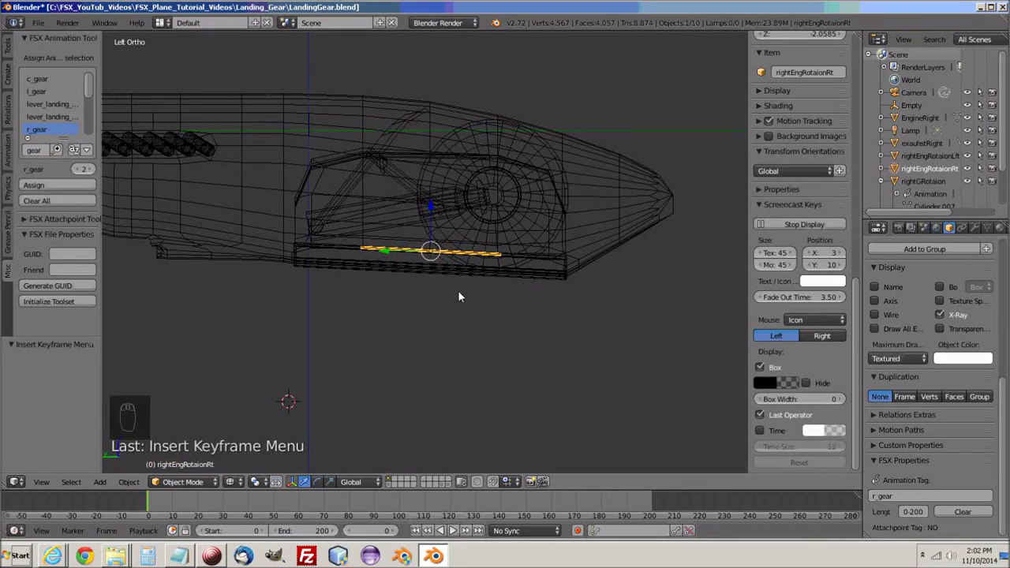
{"action": "key", "text": "i"}
{"action": "left_click", "coordinate": [420, 294]}
- Select rightGRotaion and bring its transform values into view to check the keyed rotation
{"action": "middle_click_drag", "start_coordinate": [410, 294], "coordinate": [453, 300]}
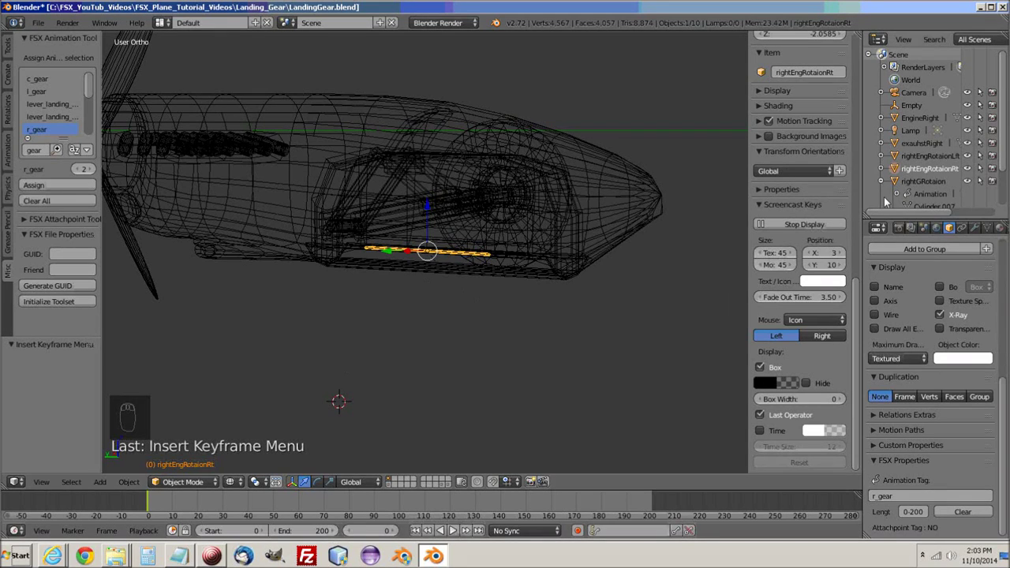
{"action": "left_click", "coordinate": [907, 182]}
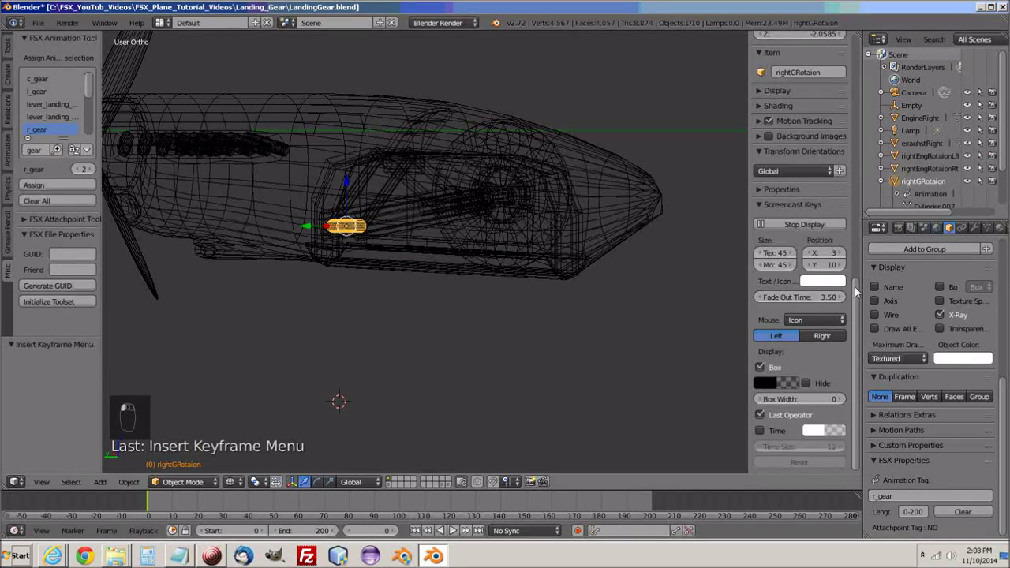
{"action": "left_click_drag", "start_coordinate": [855, 394], "coordinate": [862, 72]}
{"action": "scroll", "coordinate": [790, 123], "scroll_direction": "up", "scroll_amount": 1}
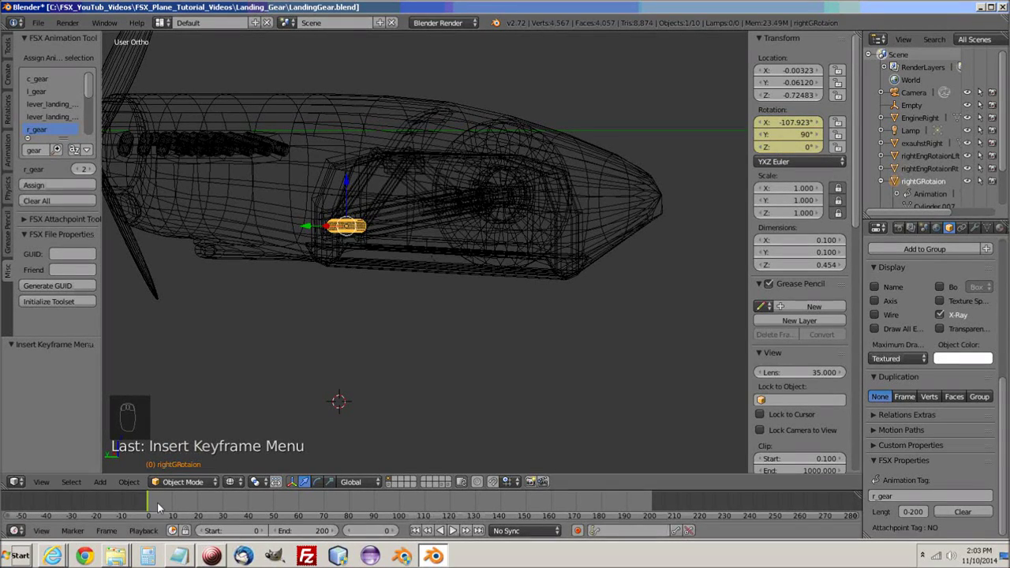
{"action": "middle_click_drag", "start_coordinate": [371, 426], "coordinate": [367, 383]}
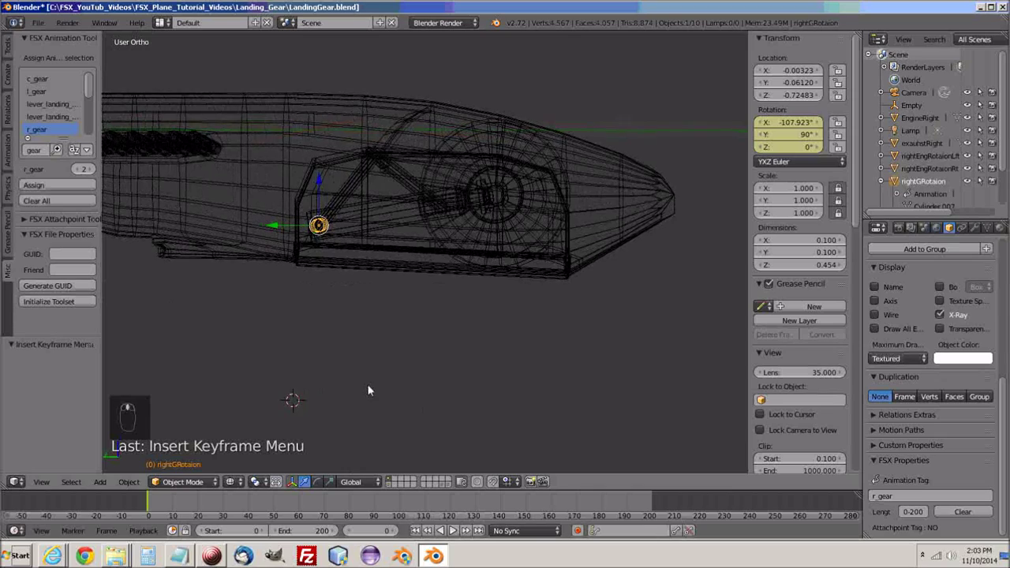
- At frame 25, rotate rightEngRotaionLft 90° around the global Y axis to open its door, and insert a rotation keyframe
{"action": "left_click", "coordinate": [910, 157]}
{"action": "middle_click_drag", "start_coordinate": [463, 366], "coordinate": [371, 355]}
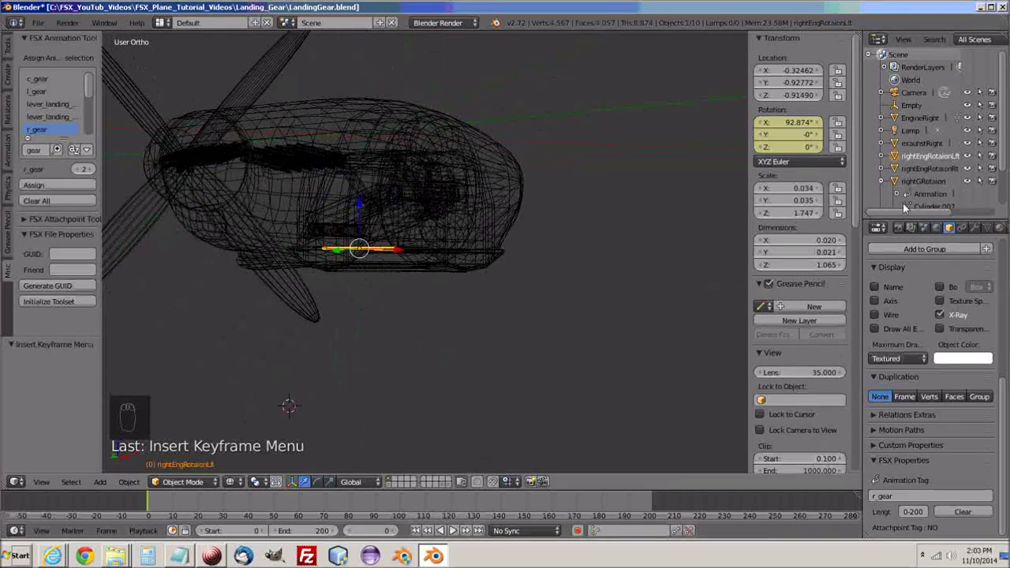
{"action": "middle_click_drag", "start_coordinate": [367, 289], "coordinate": [278, 406]}
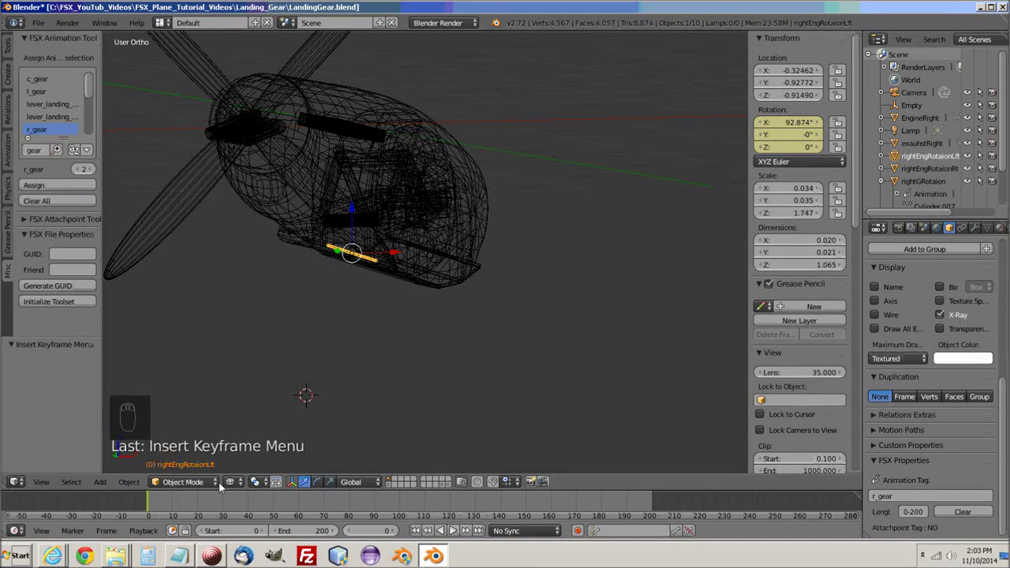
{"action": "left_click", "coordinate": [378, 534]}
{"action": "type", "text": "2"}
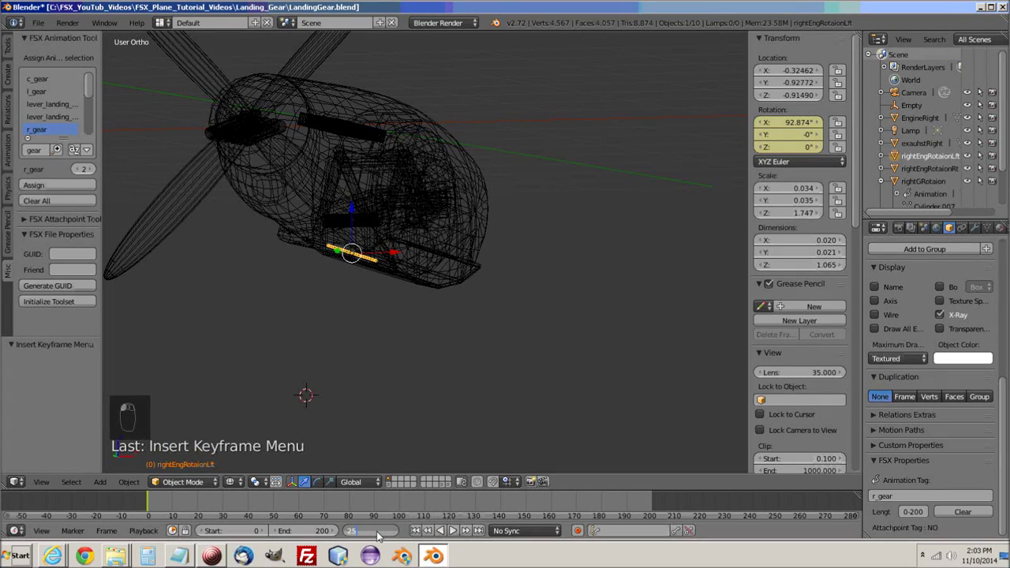
{"action": "type", "text": "5"}
{"action": "key", "text": "Return"}
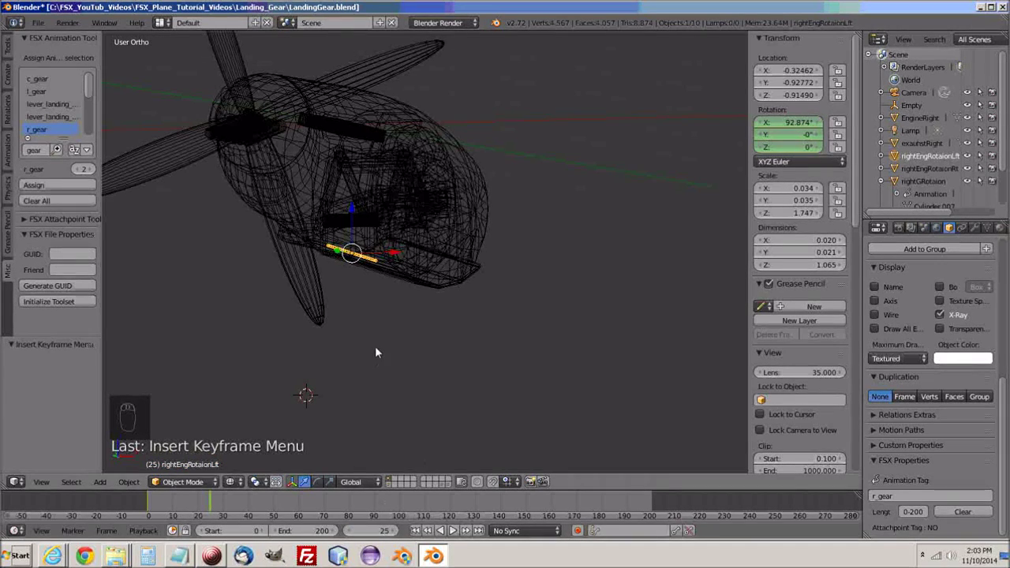
{"action": "middle_click_drag", "start_coordinate": [376, 352], "coordinate": [397, 318]}
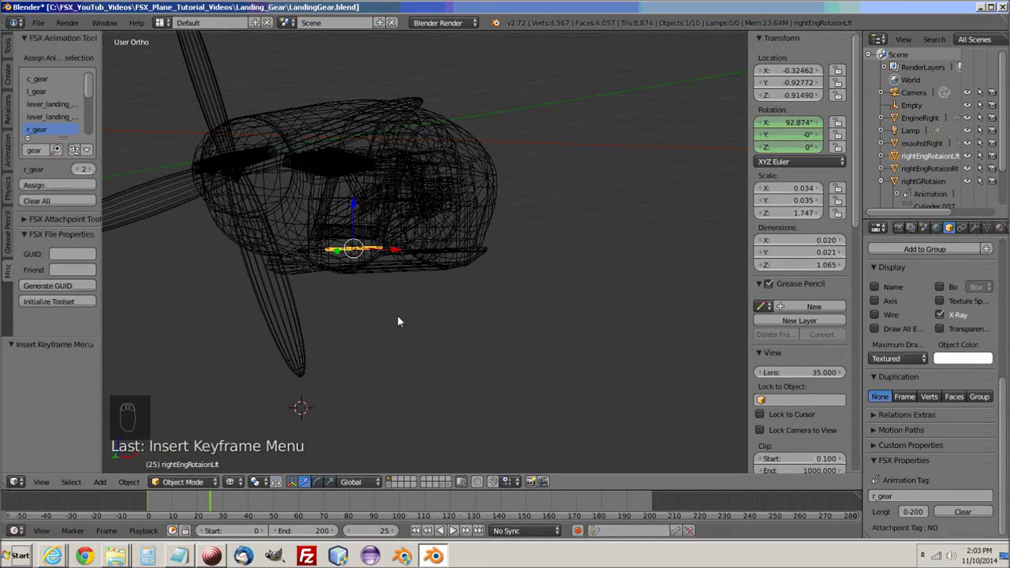
{"action": "type", "text": "ry90"}
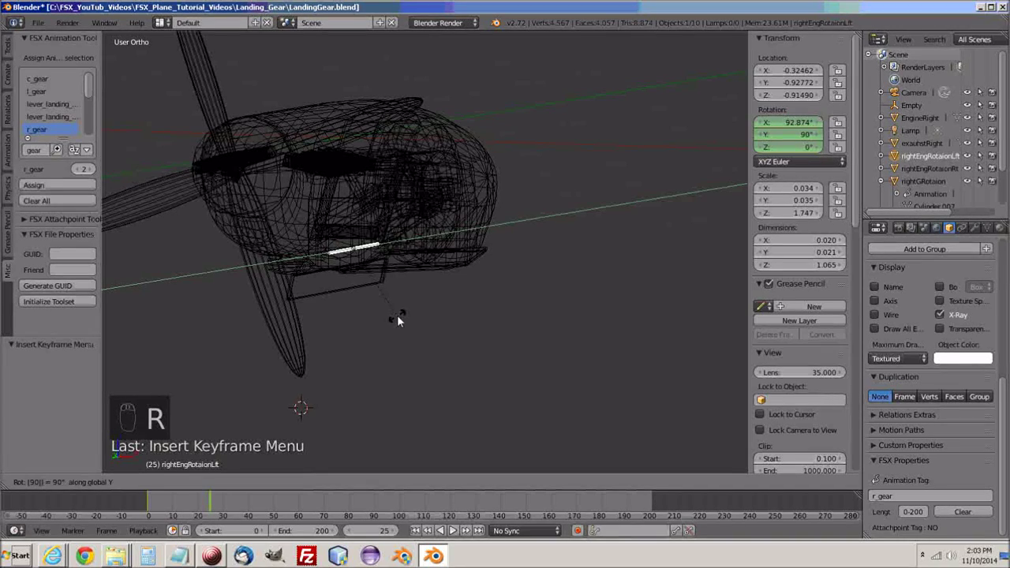
{"action": "key", "text": "Return"}
{"action": "key", "text": "i"}
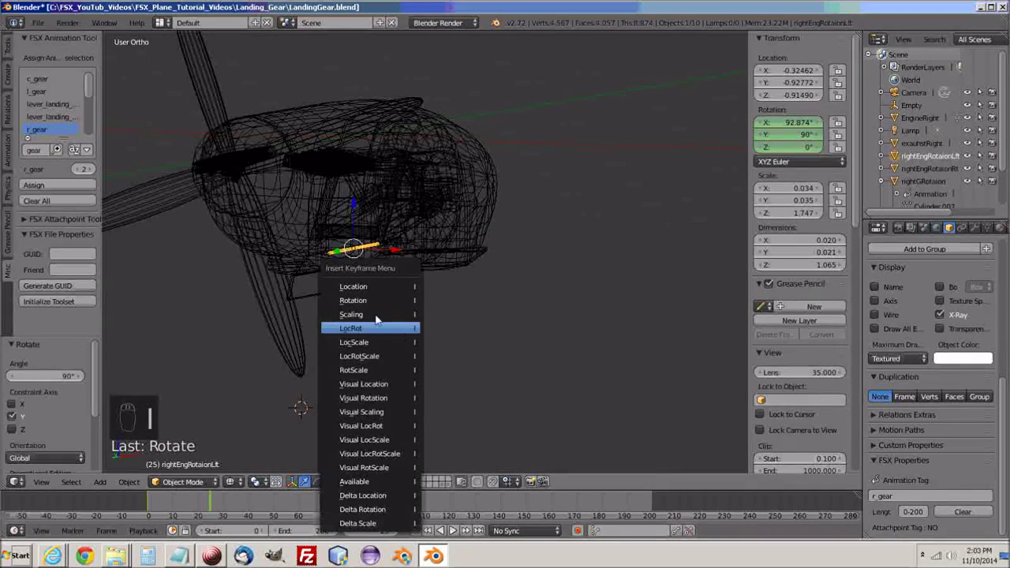
{"action": "left_click", "coordinate": [353, 301]}
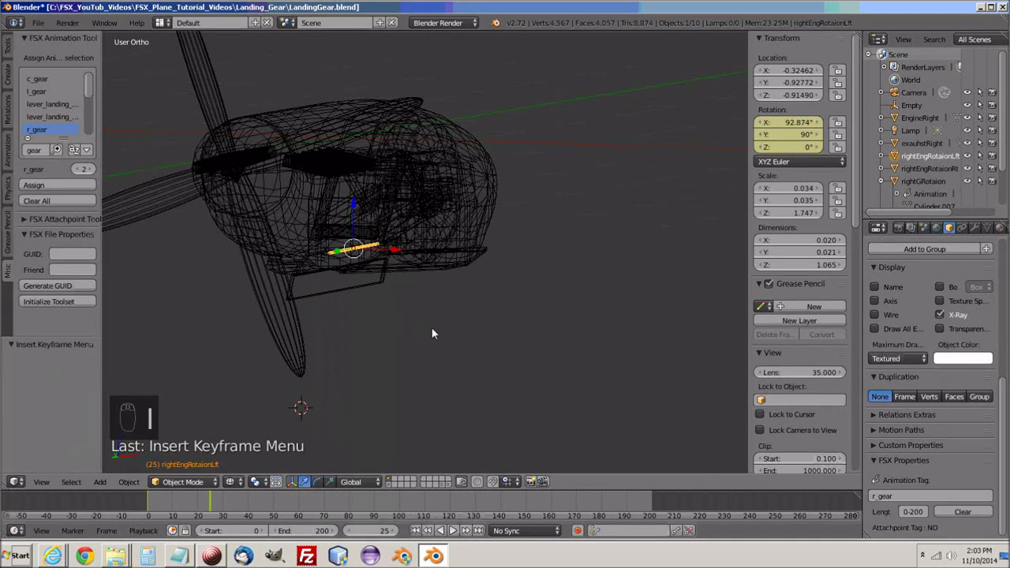
- Rotate rightEngRotaionRt -90° around the global Y axis at frame 25 to open the other door, and insert a rotation keyframe
{"action": "middle_click_drag", "start_coordinate": [500, 321], "coordinate": [473, 308]}
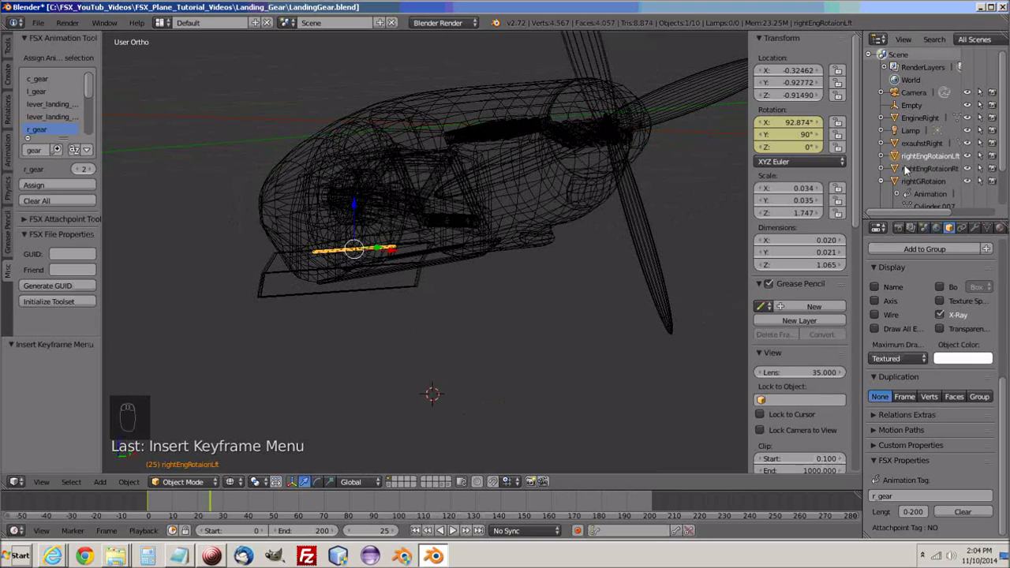
{"action": "left_click", "coordinate": [898, 169]}
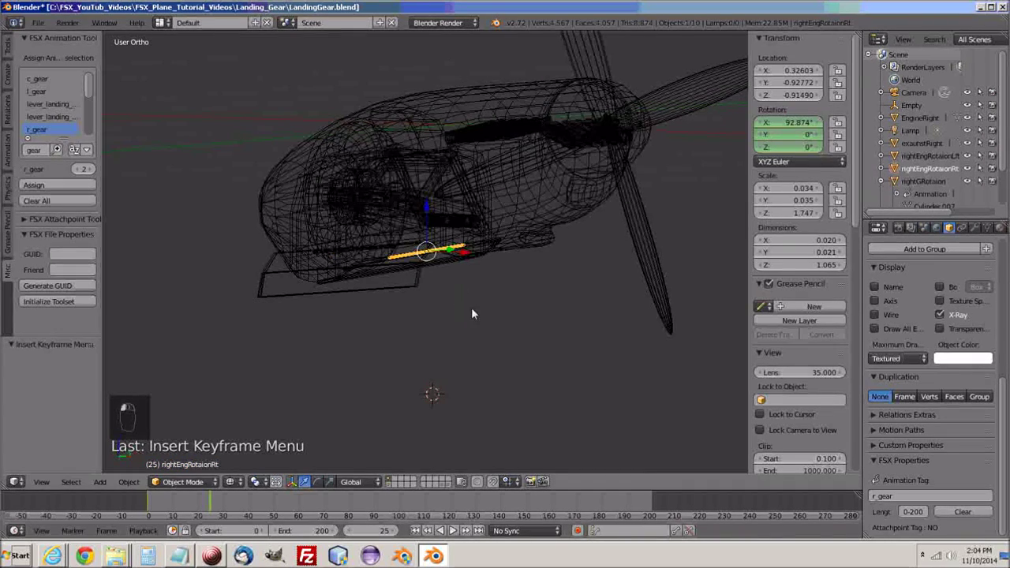
{"action": "mouse_move", "coordinate": [471, 307]}
{"action": "middle_mouse_down"}
{"action": "mouse_move", "coordinate": [498, 305]}
{"action": "mouse_move", "coordinate": [484, 311]}
{"action": "middle_mouse_up"}
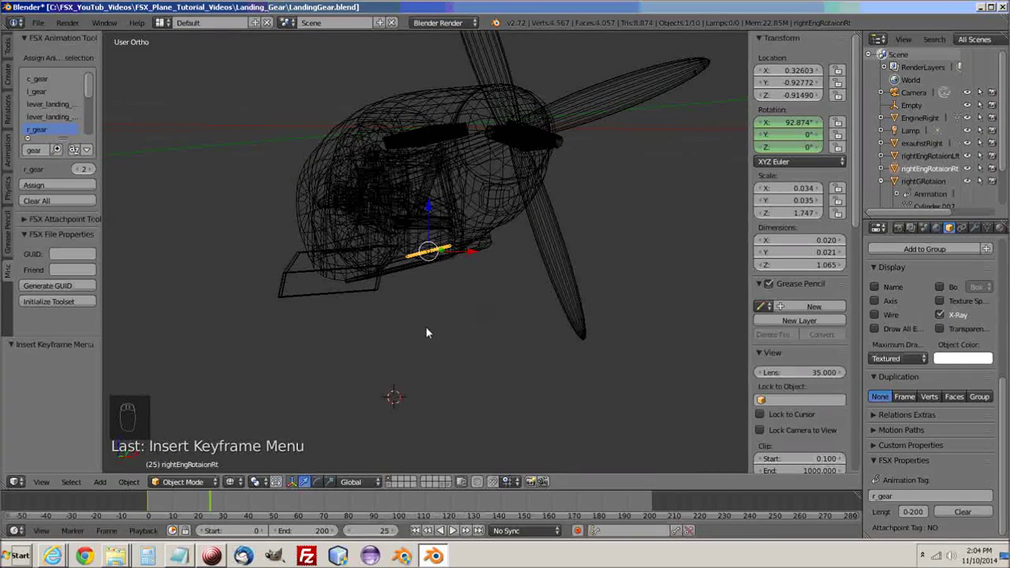
{"action": "key", "text": "r"}
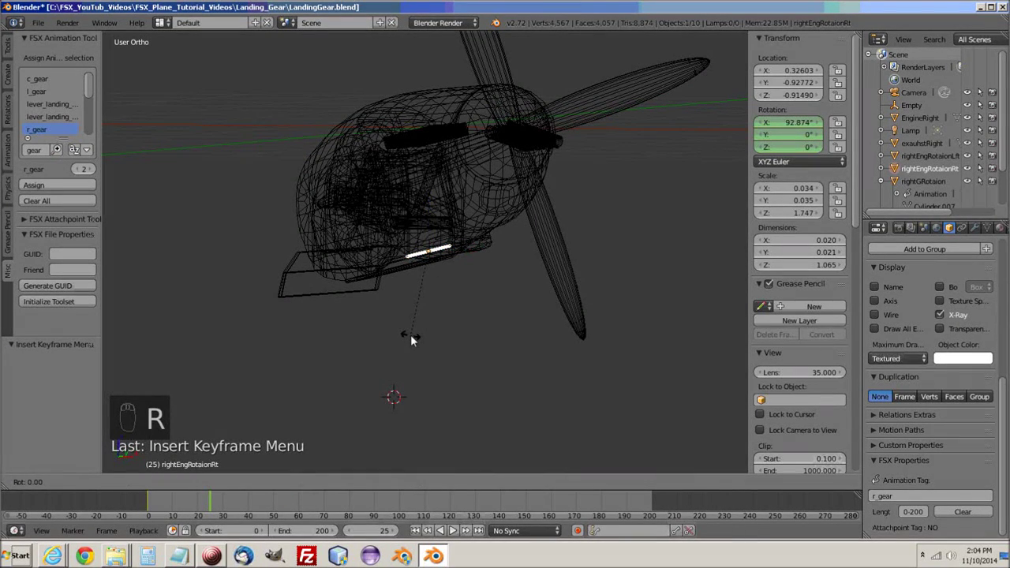
{"action": "type", "text": "y-90"}
{"action": "key", "text": "Return"}
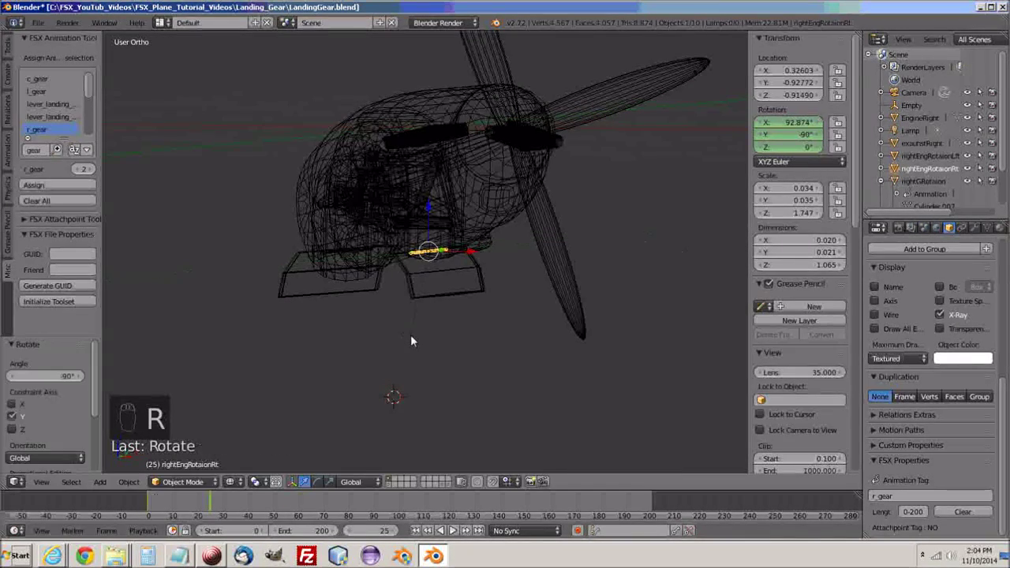
{"action": "key", "text": "i"}
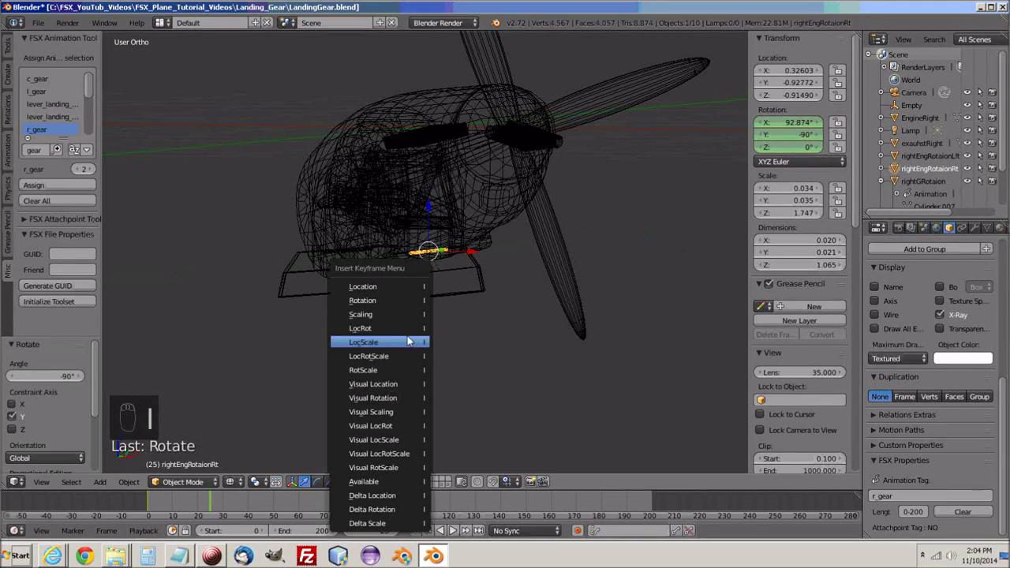
{"action": "left_click", "coordinate": [373, 300]}
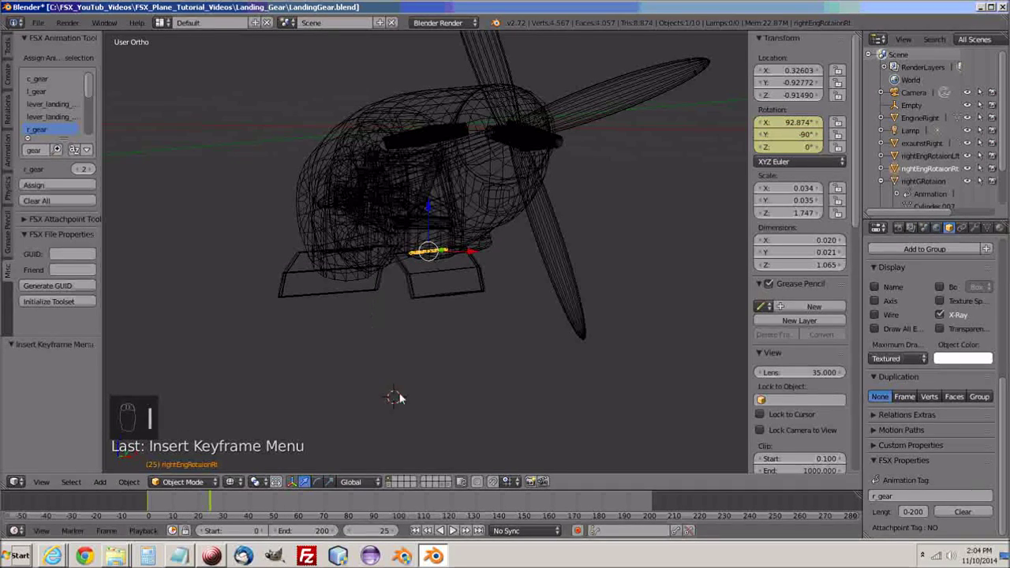
- Return to frame 0 and play the animation to check how the gear doors open, then stop playback
{"action": "type", "text": "0"}
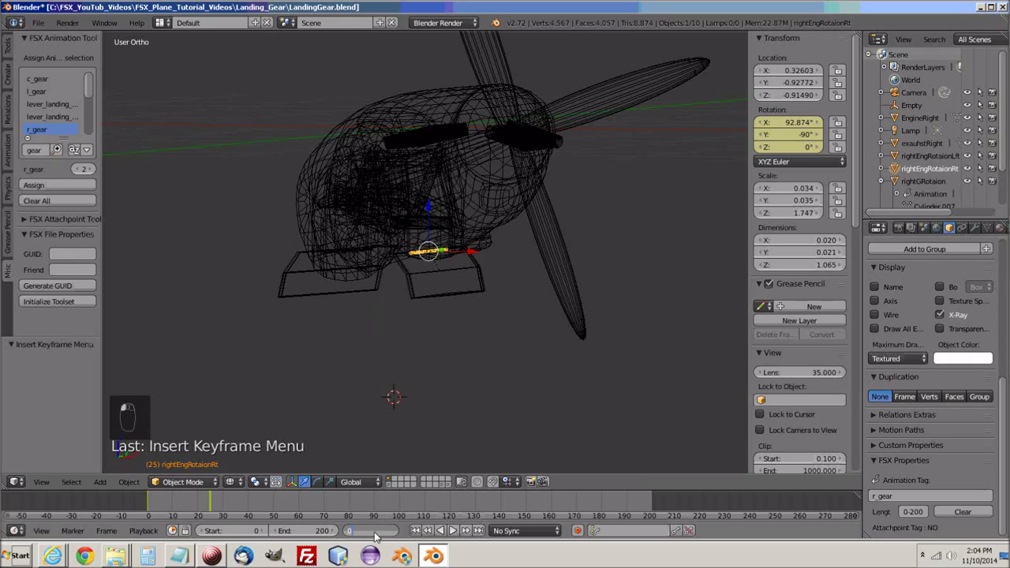
{"action": "key", "text": "Return"}
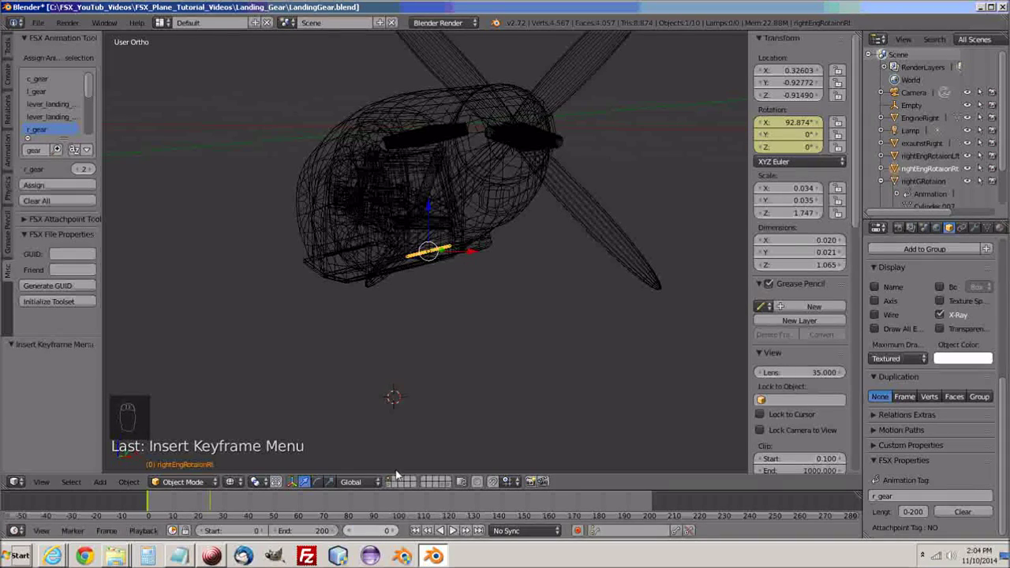
{"action": "middle_click_drag", "start_coordinate": [379, 442], "coordinate": [637, 429]}
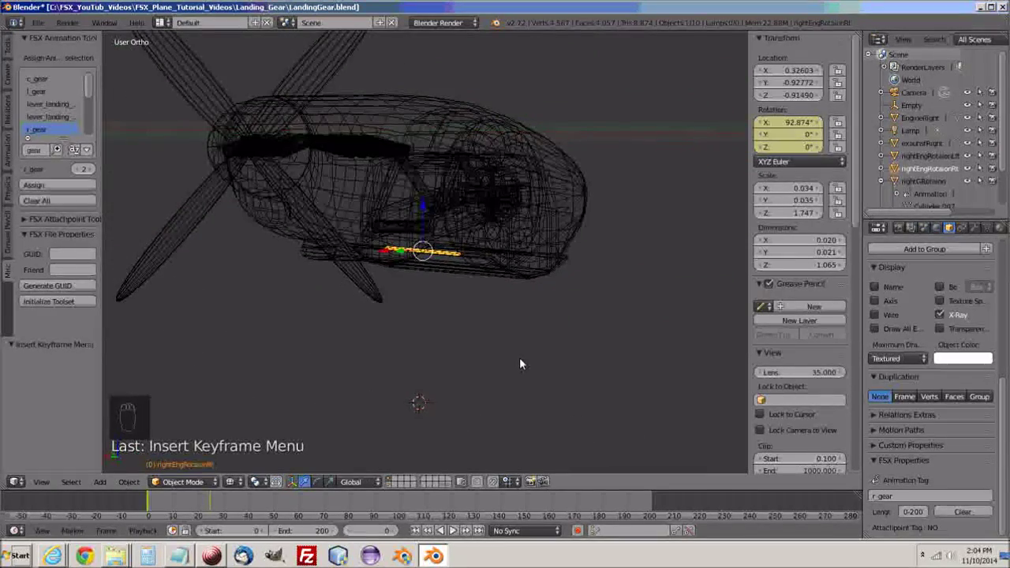
{"action": "left_click", "coordinate": [452, 531]}
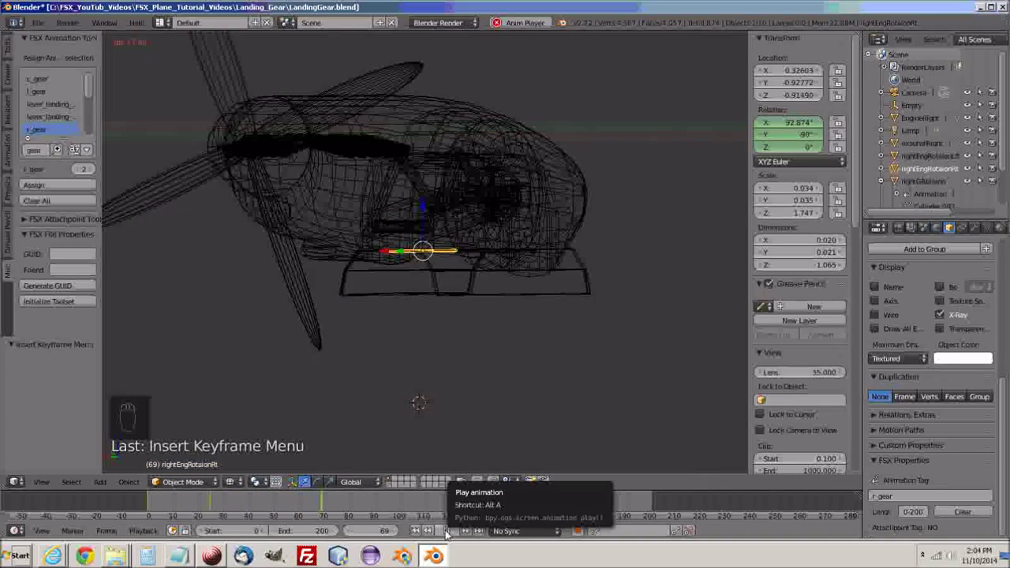
{"action": "left_click", "coordinate": [447, 532]}
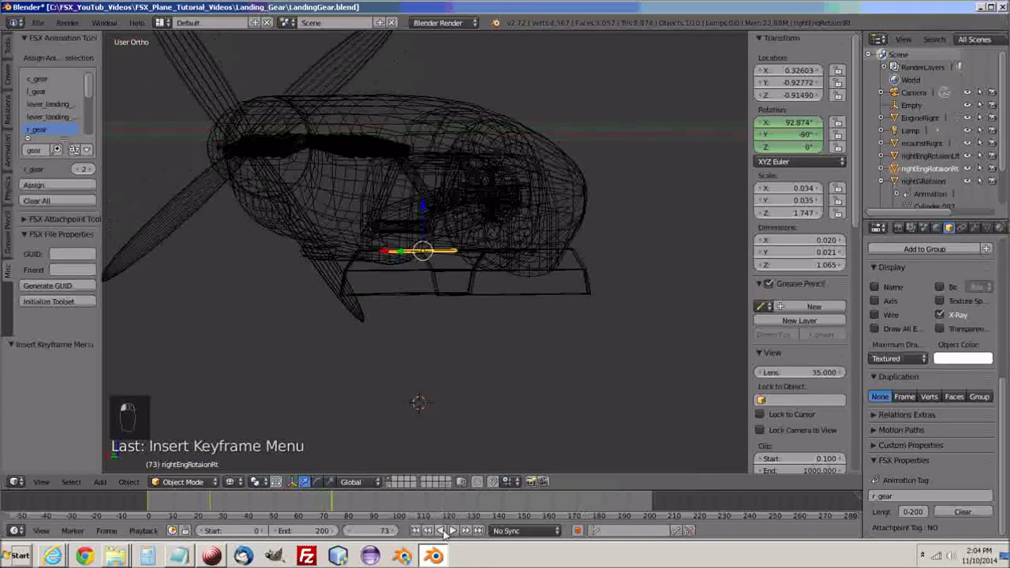
- At frame 25, insert a rotation keyframe for rightGRotaion, and show the gear bay in the left view
{"action": "left_click", "coordinate": [365, 532]}
{"action": "type", "text": "25"}
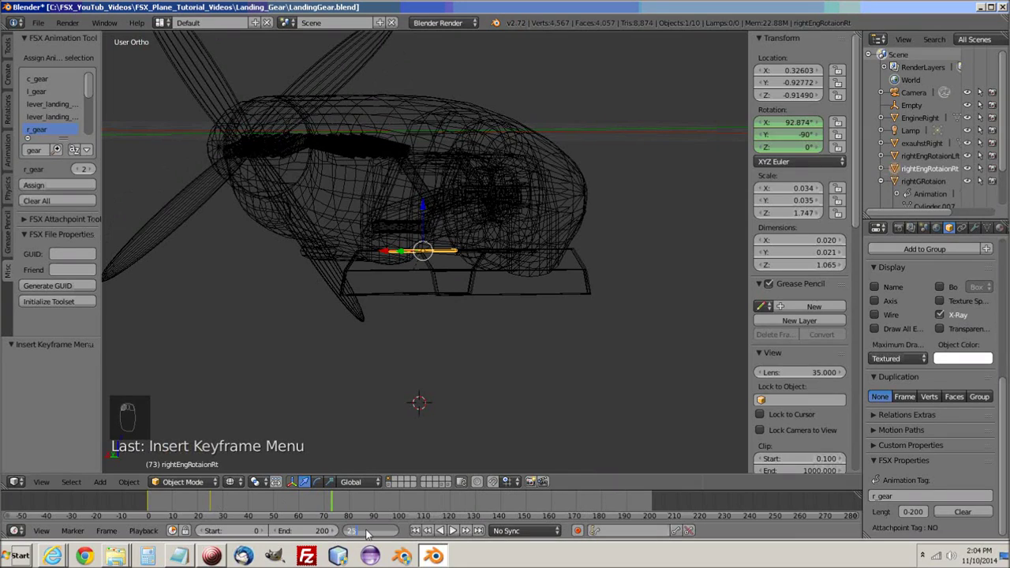
{"action": "key", "text": "Return"}
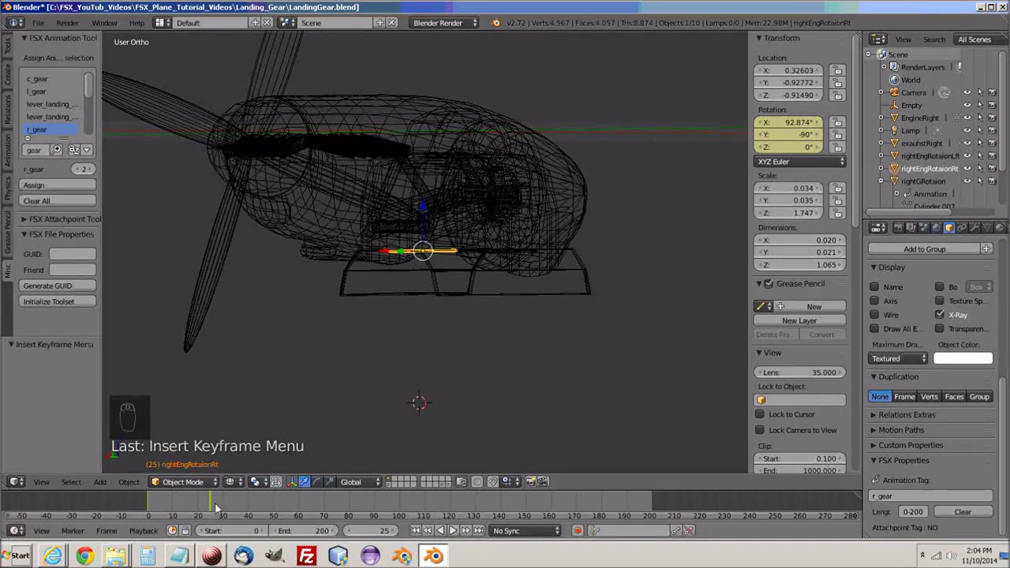
{"action": "left_click", "coordinate": [900, 181]}
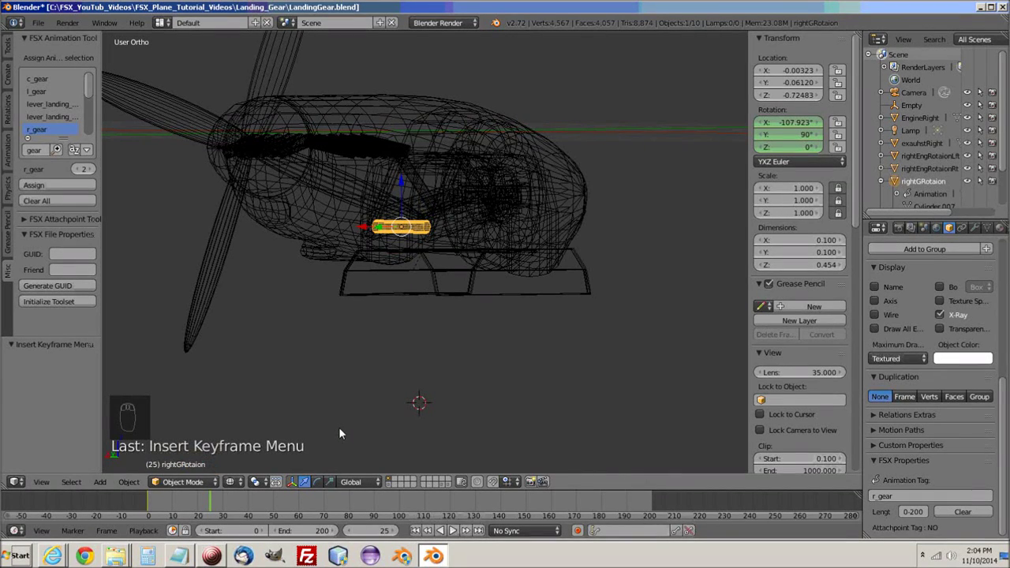
{"action": "key", "text": "i"}
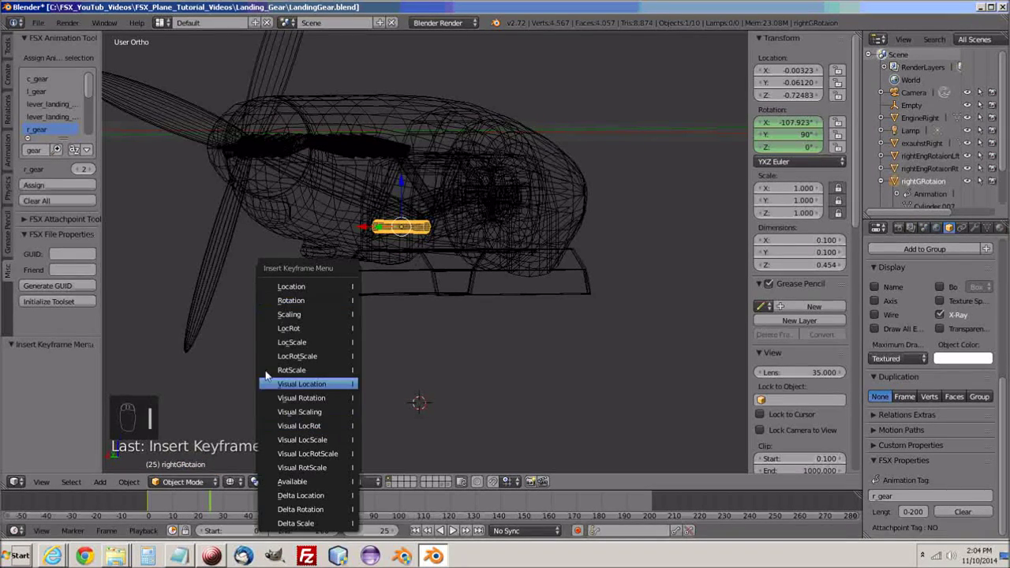
{"action": "left_click", "coordinate": [301, 300]}
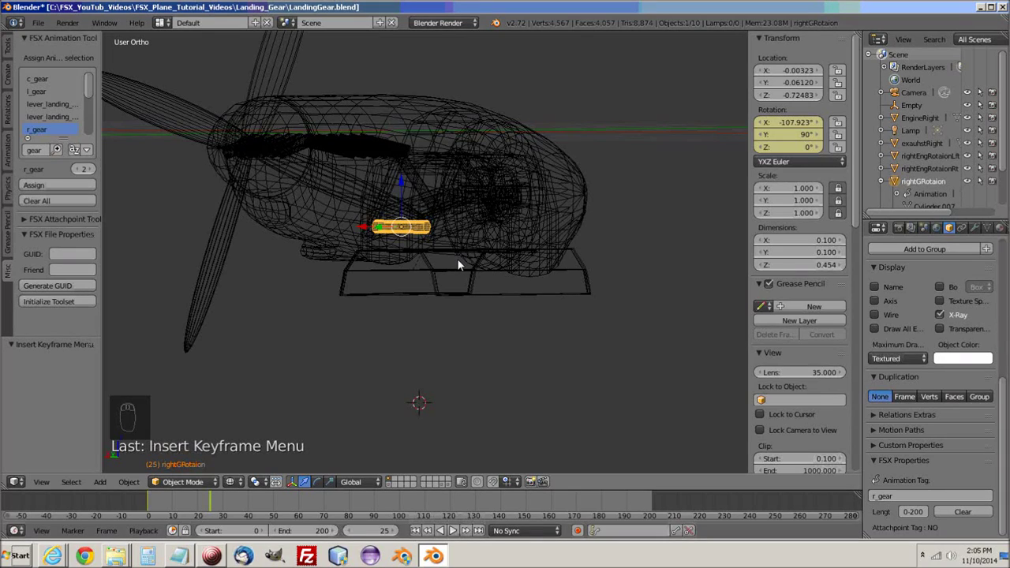
{"action": "key", "text": "ctrl+KP_3"}
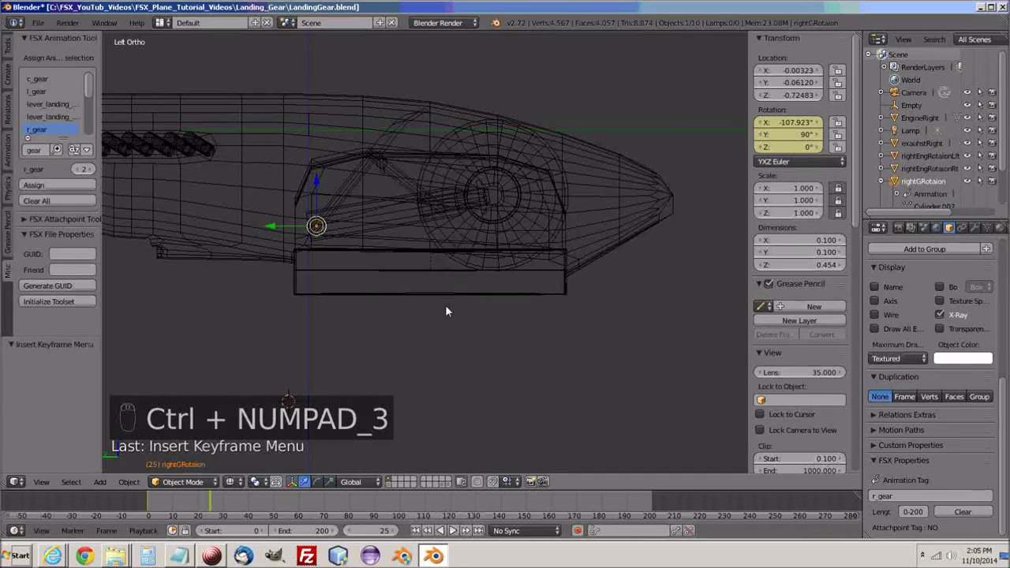
{"action": "middle_click_drag", "start_coordinate": [446, 311], "coordinate": [514, 305], "text": "shift"}
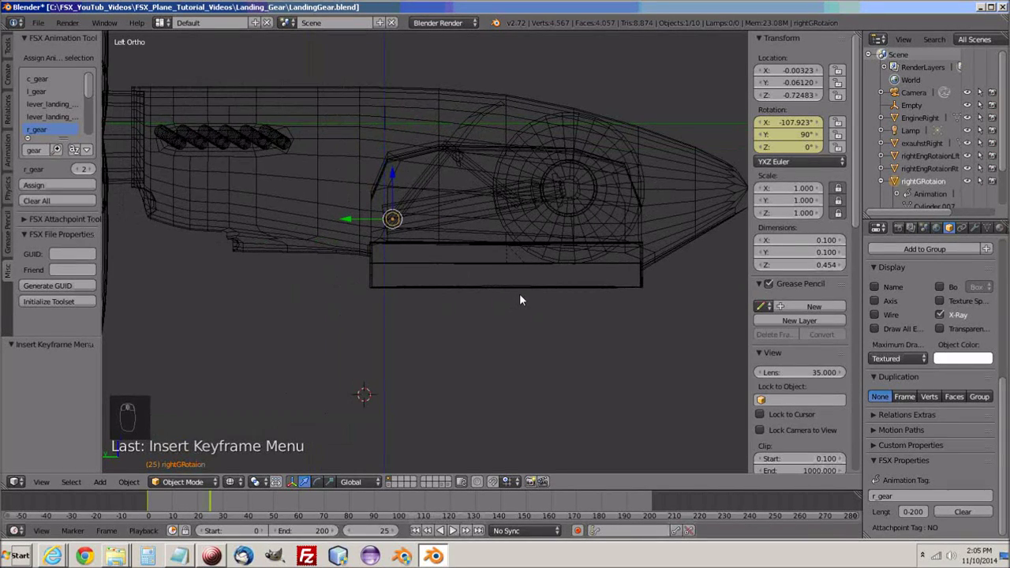
{"action": "left_click", "coordinate": [368, 532]}
{"action": "type", "text": "7"}
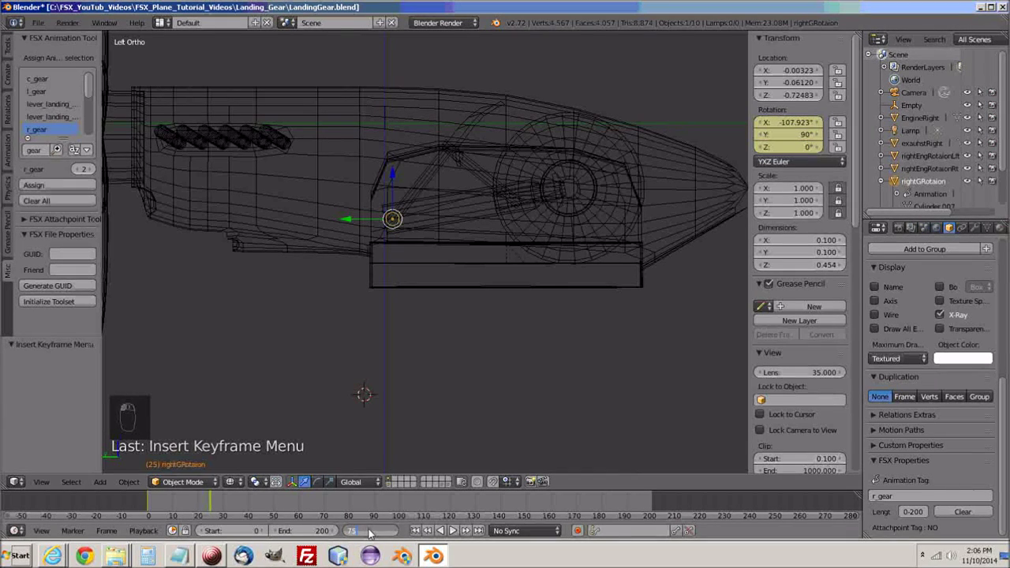
{"action": "type", "text": "5"}
{"action": "key", "text": "Return"}
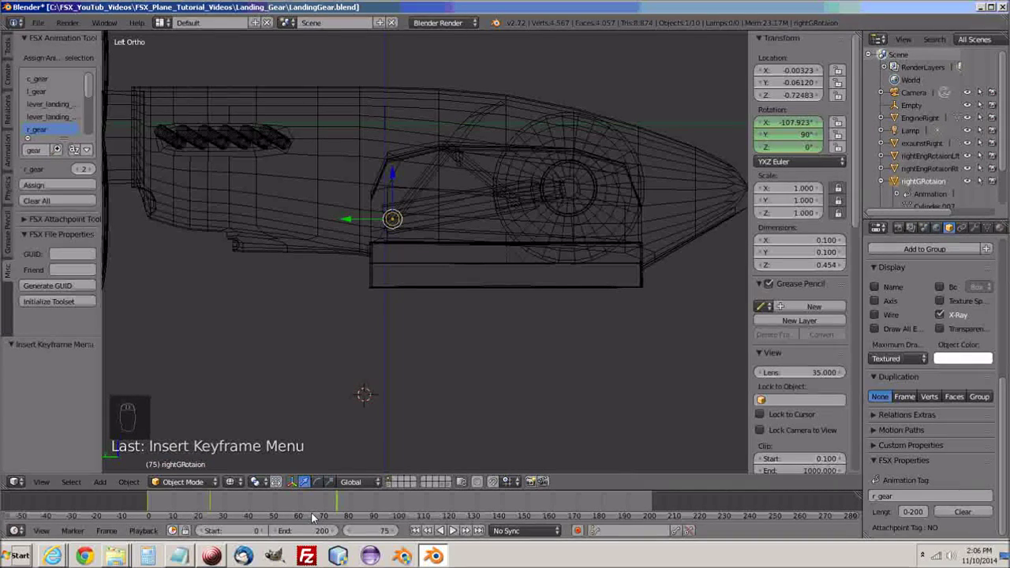
- At frame 65, rotate rightGRotaion about 46° around the global X axis to swing the gear partway down, and insert a rotation keyframe
{"action": "left_click", "coordinate": [359, 534]}
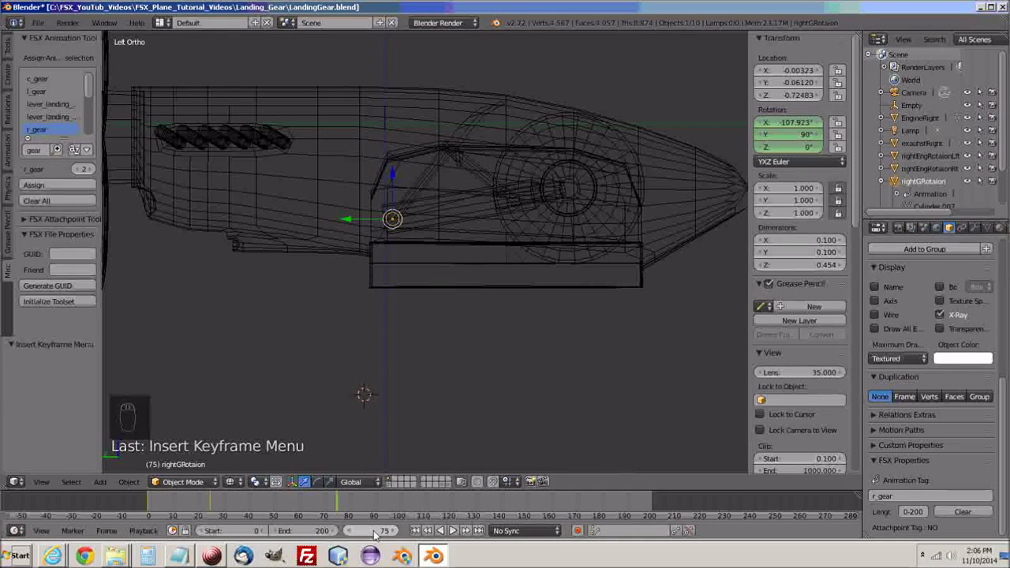
{"action": "type", "text": "65"}
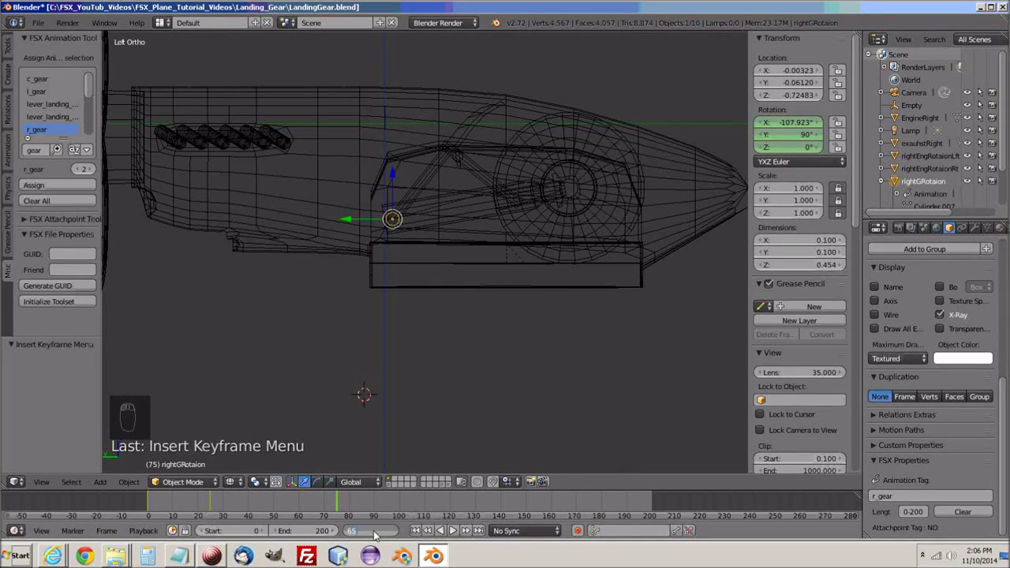
{"action": "key", "text": "Return"}
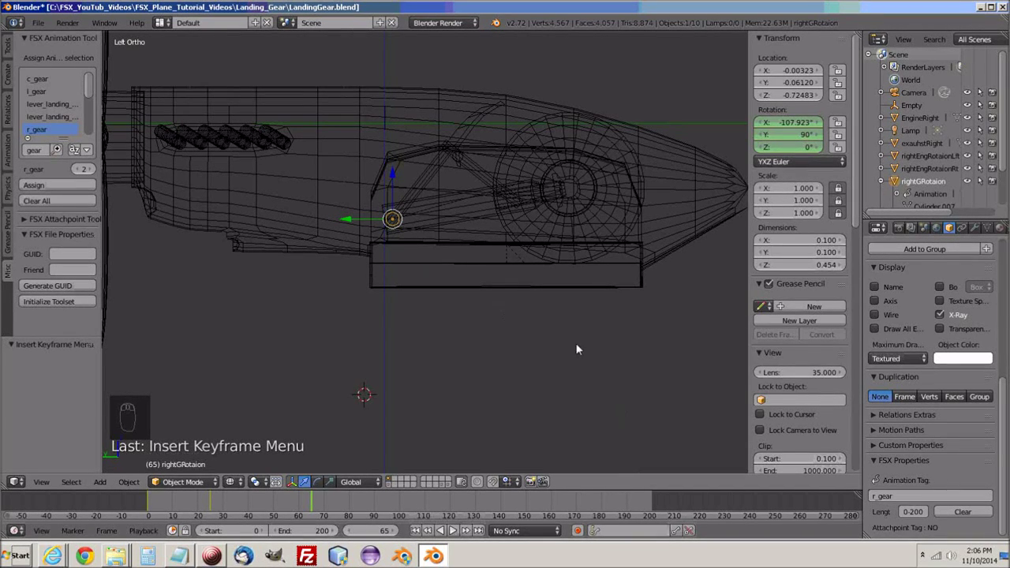
{"action": "key", "text": "r"}
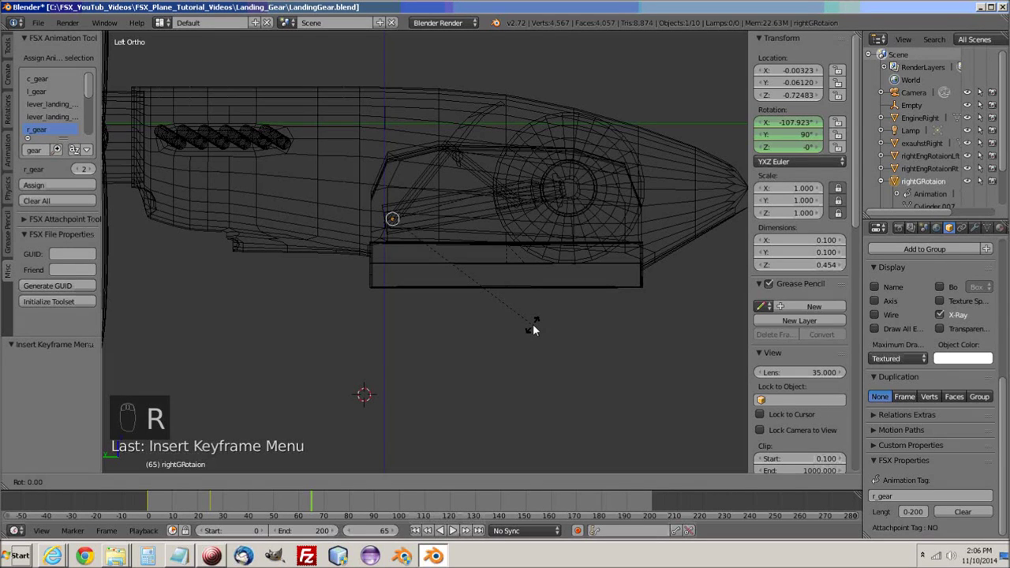
{"action": "key", "text": "x"}
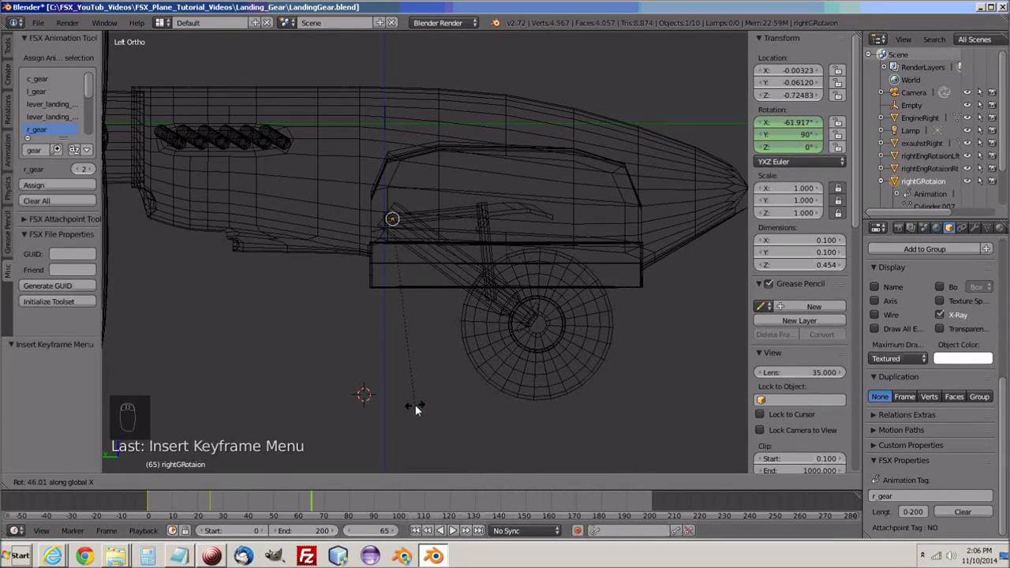
{"action": "left_click", "coordinate": [416, 408]}
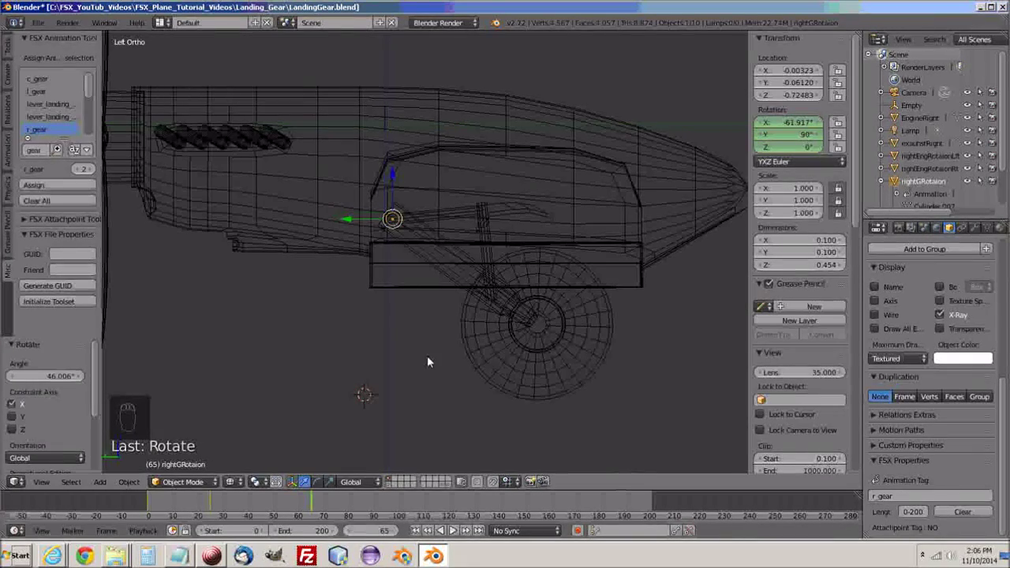
{"action": "key", "text": "i"}
{"action": "left_click", "coordinate": [395, 303]}
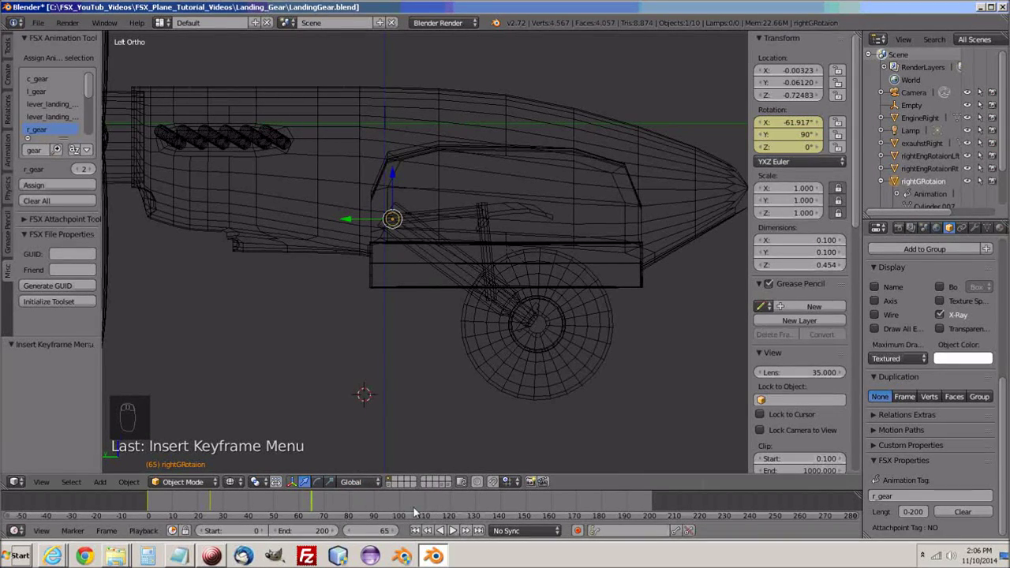
- At frame 100, rotate rightGRotaion about 61° around the global X axis to fully extend the gear, and insert a rotation keyframe
{"action": "left_click", "coordinate": [377, 533]}
{"action": "type", "text": "1"}
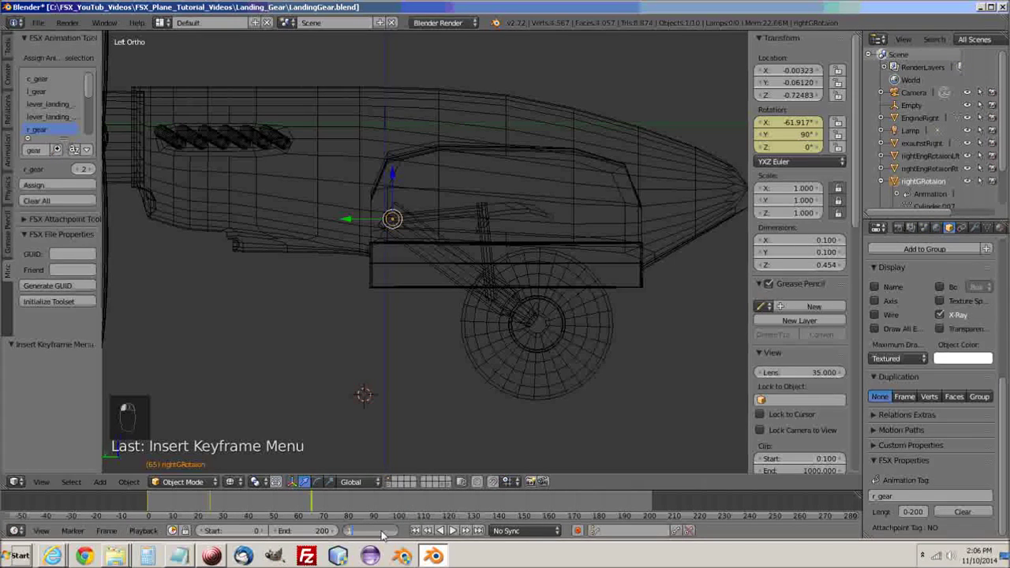
{"action": "type", "text": "00"}
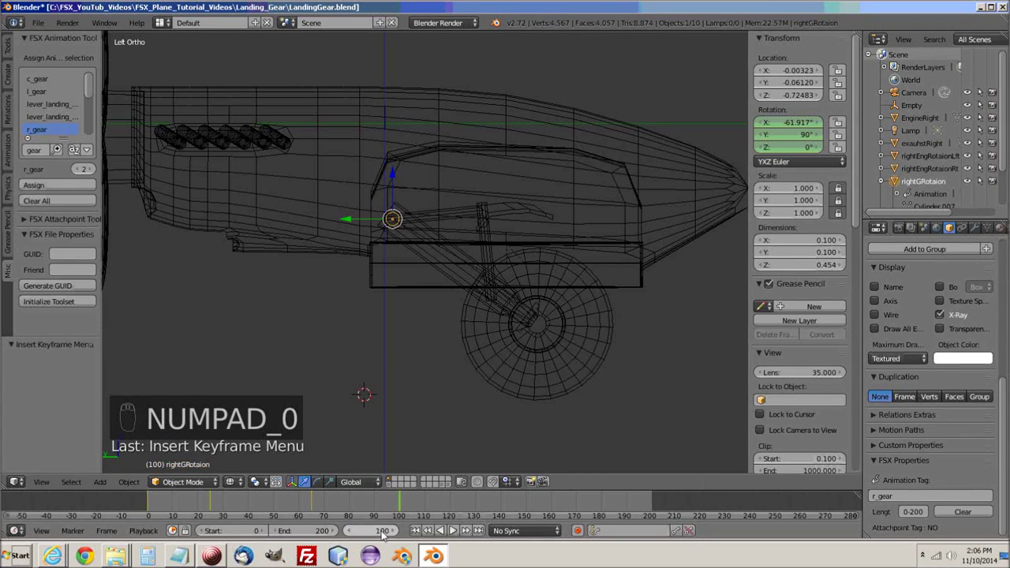
{"action": "left_click", "coordinate": [396, 317]}
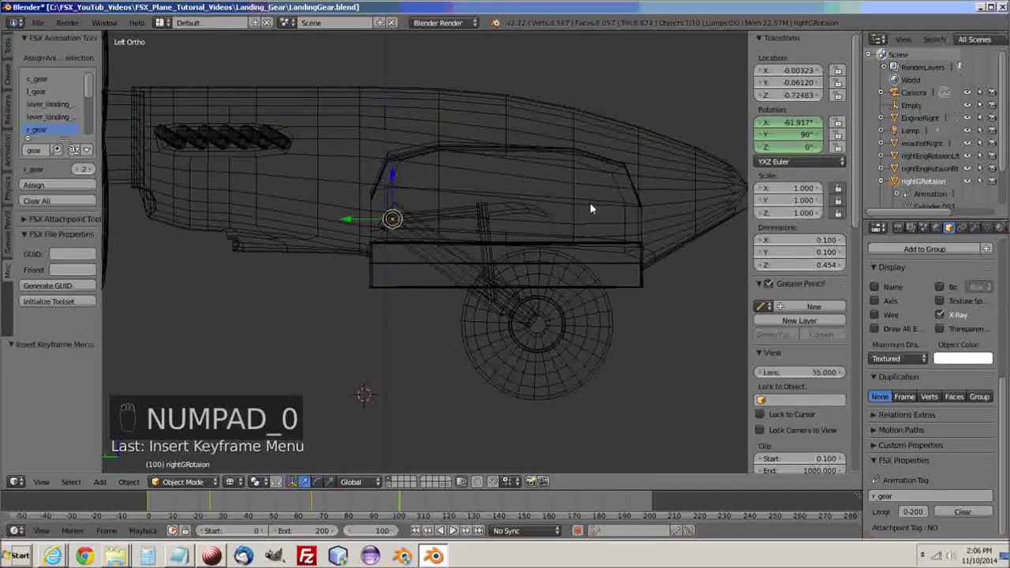
{"action": "key", "text": "r"}
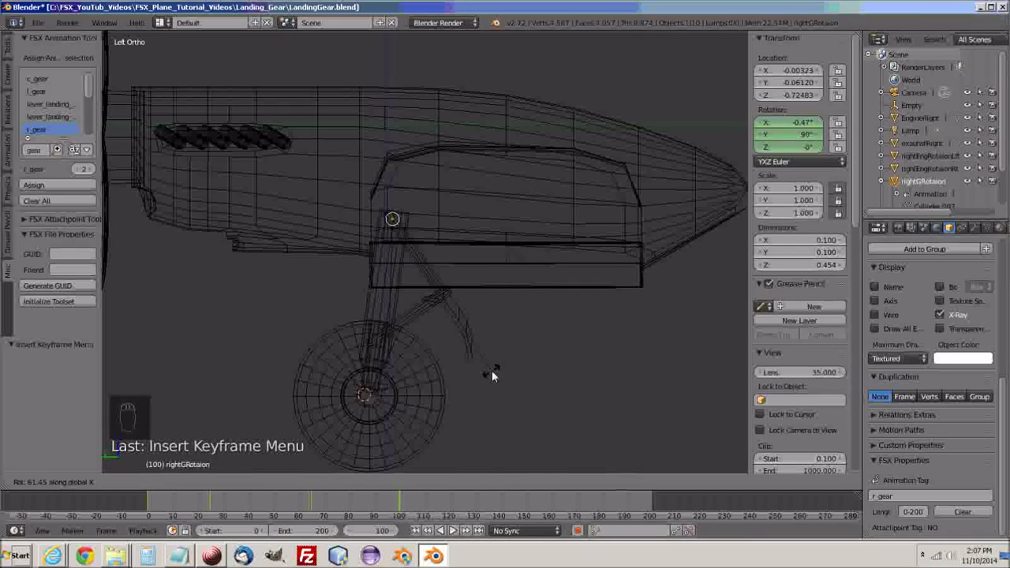
{"action": "left_click", "coordinate": [492, 371]}
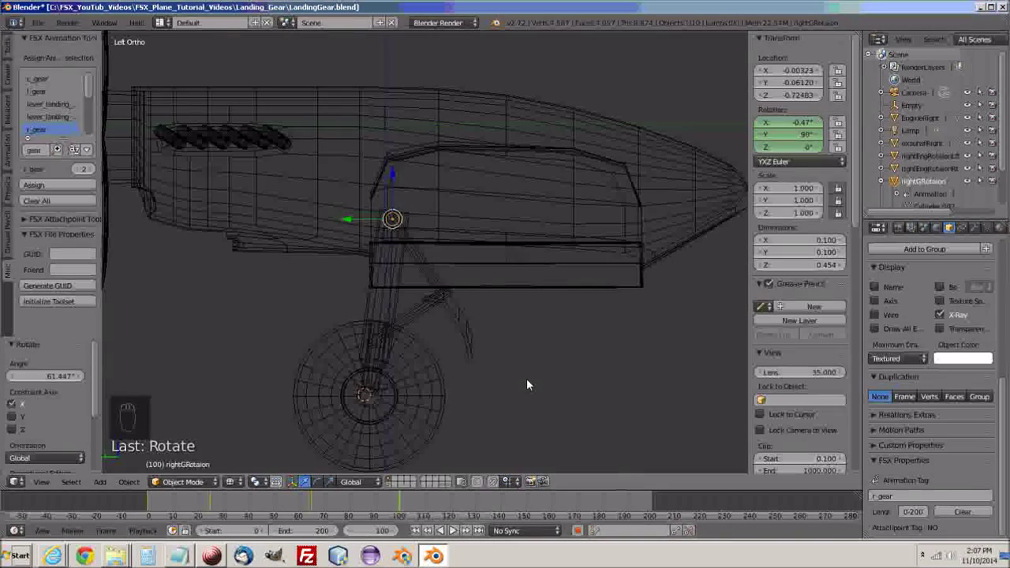
{"action": "key", "text": "i"}
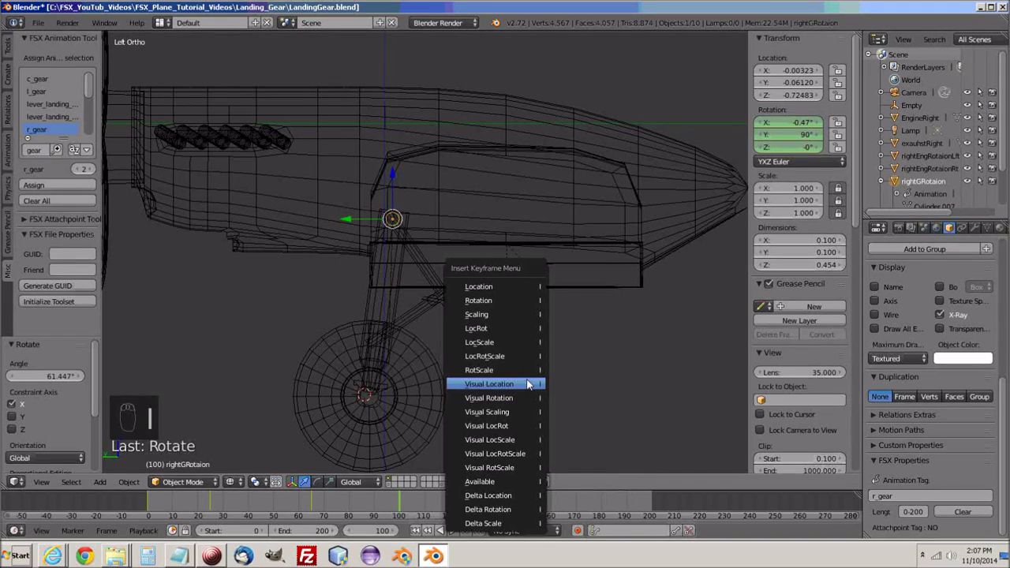
{"action": "left_click", "coordinate": [505, 301]}
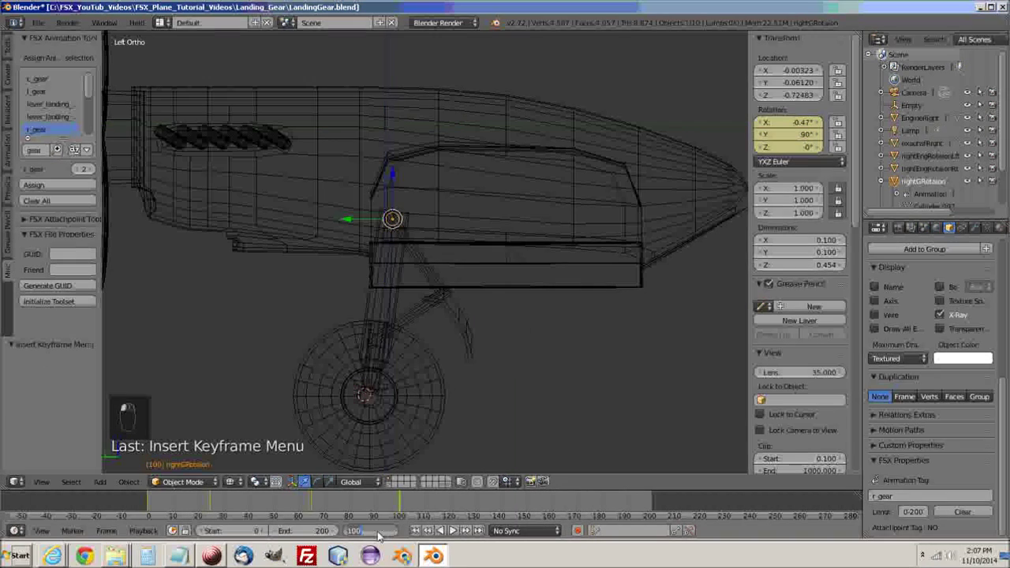
- Return to frame 0 and play the animation to check how the gear extends, then stop playback
{"action": "type", "text": "0"}
{"action": "key", "text": "Return"}
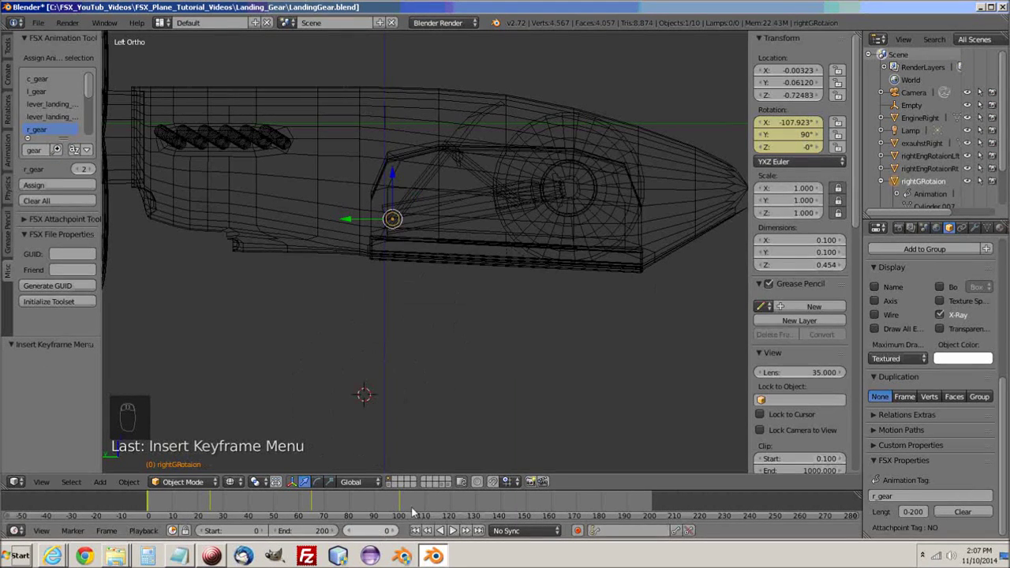
{"action": "left_click", "coordinate": [453, 531]}
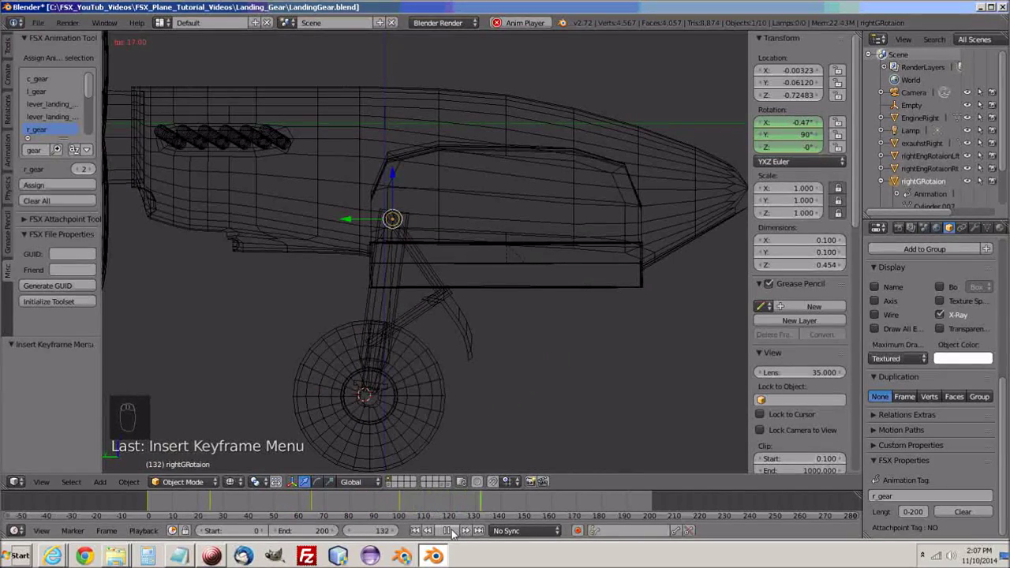
{"action": "left_click", "coordinate": [448, 531]}
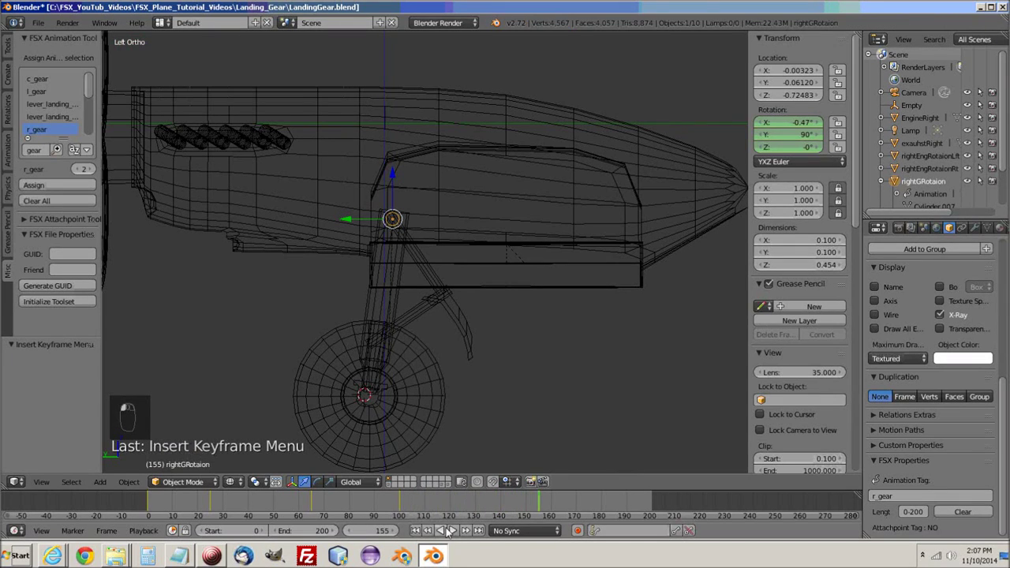
- At frame 100, select the wheel object rightLowerGear, set the transform orientation to Cube, and insert a location keyframe
{"action": "left_click", "coordinate": [379, 531]}
{"action": "type", "text": "100"}
{"action": "key", "text": "Return"}
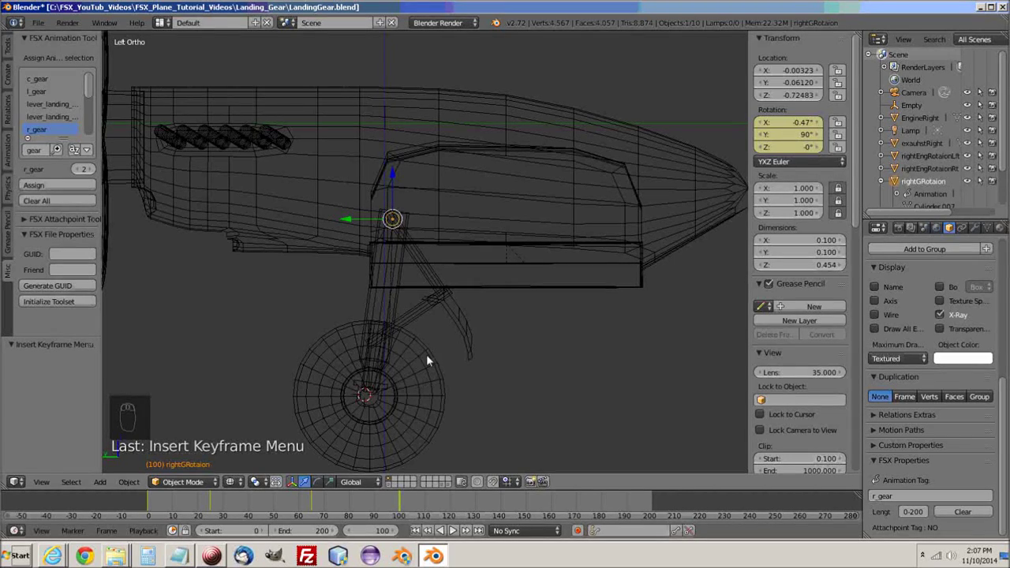
{"action": "middle_click_drag", "start_coordinate": [406, 413], "coordinate": [496, 209], "text": "shift"}
{"action": "scroll", "coordinate": [436, 348], "scroll_direction": "up", "scroll_amount": 3}
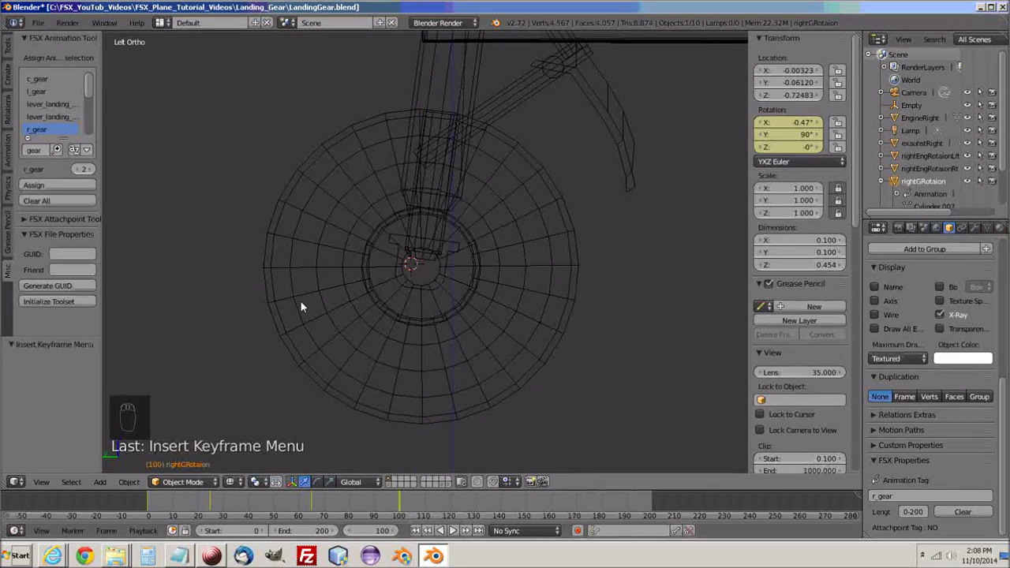
{"action": "right_click", "coordinate": [395, 298]}
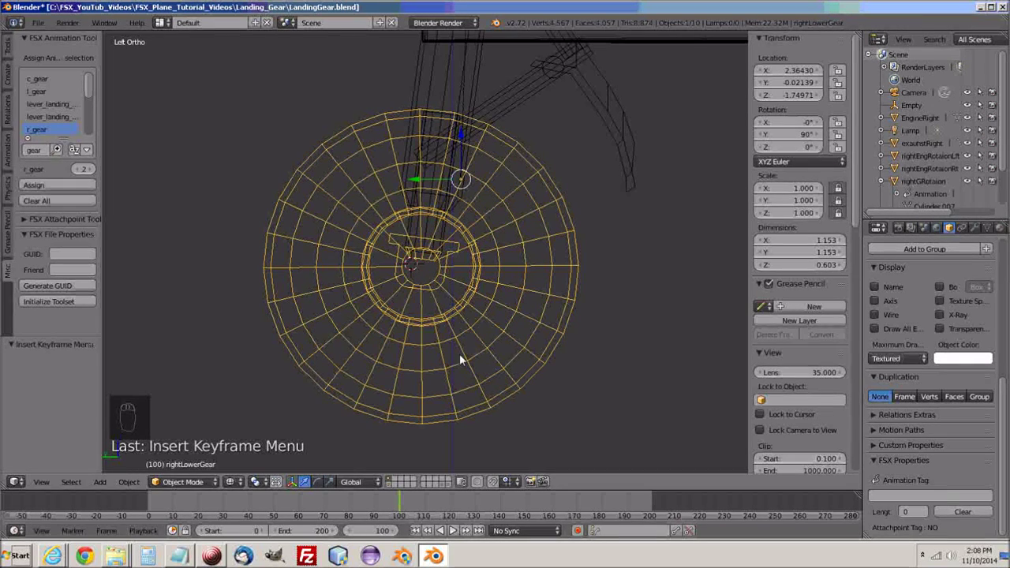
{"action": "left_click", "coordinate": [360, 484]}
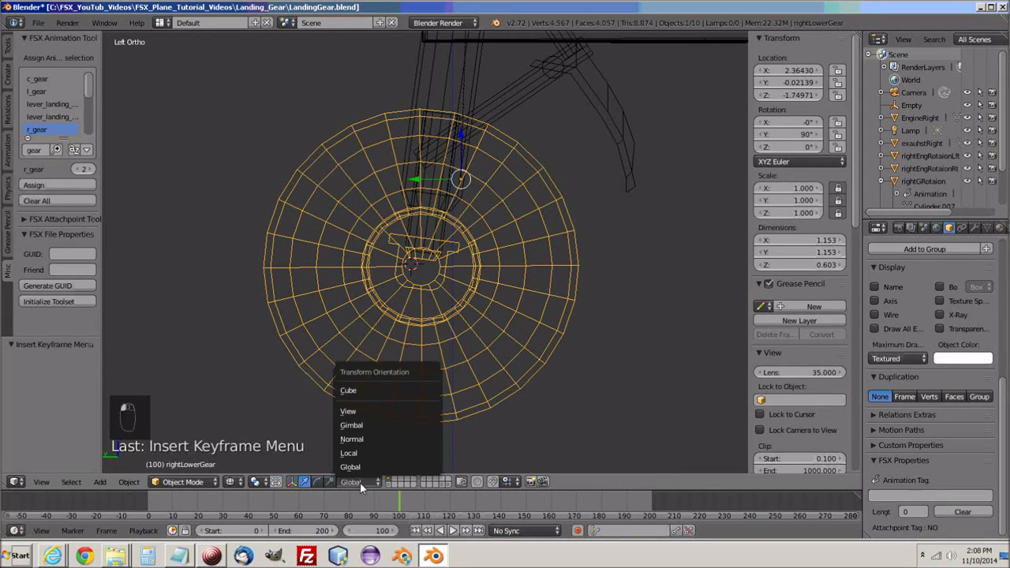
{"action": "left_click", "coordinate": [359, 387]}
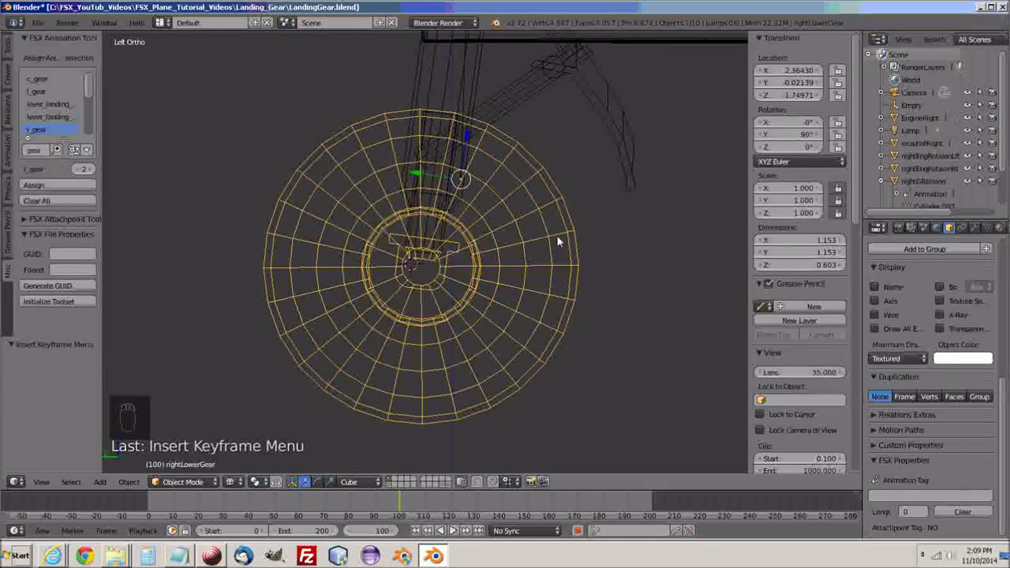
{"action": "key", "text": "i"}
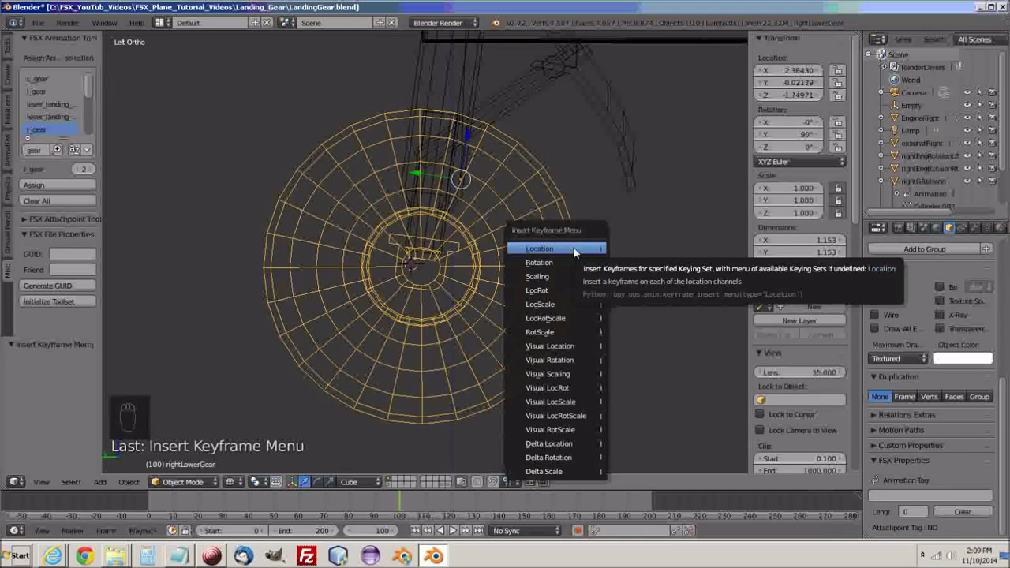
{"action": "left_click", "coordinate": [572, 251]}
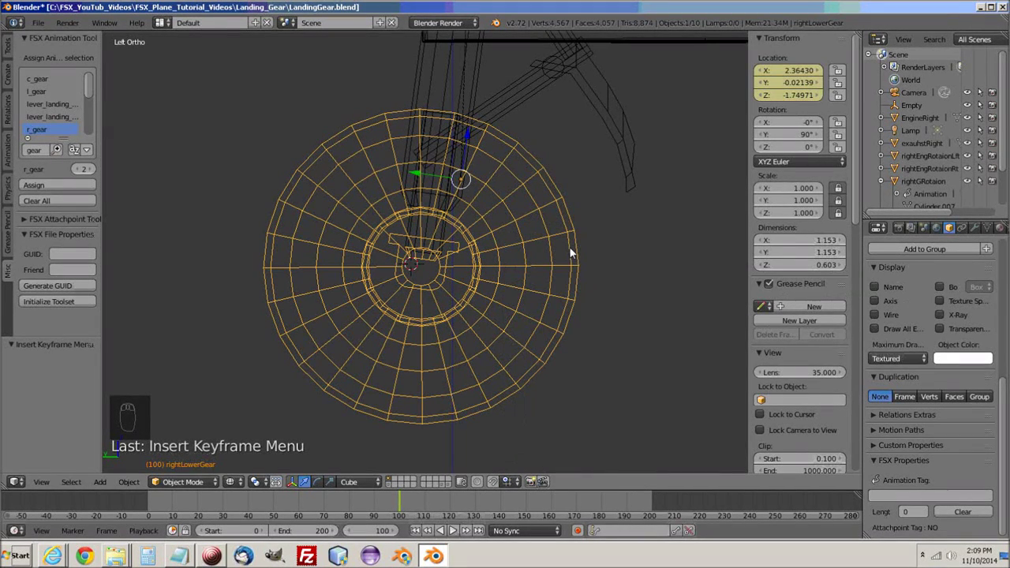
- Play the animation from frame 0 to check the gear's extension, stop playback, and return to frame 100
{"action": "left_click", "coordinate": [376, 535]}
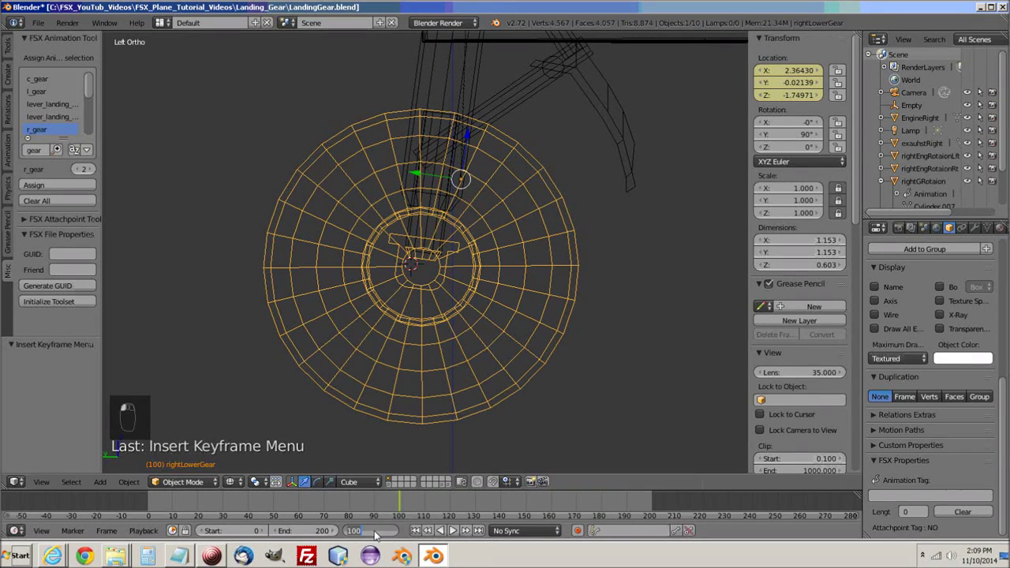
{"action": "type", "text": "0"}
{"action": "key", "text": "Return"}
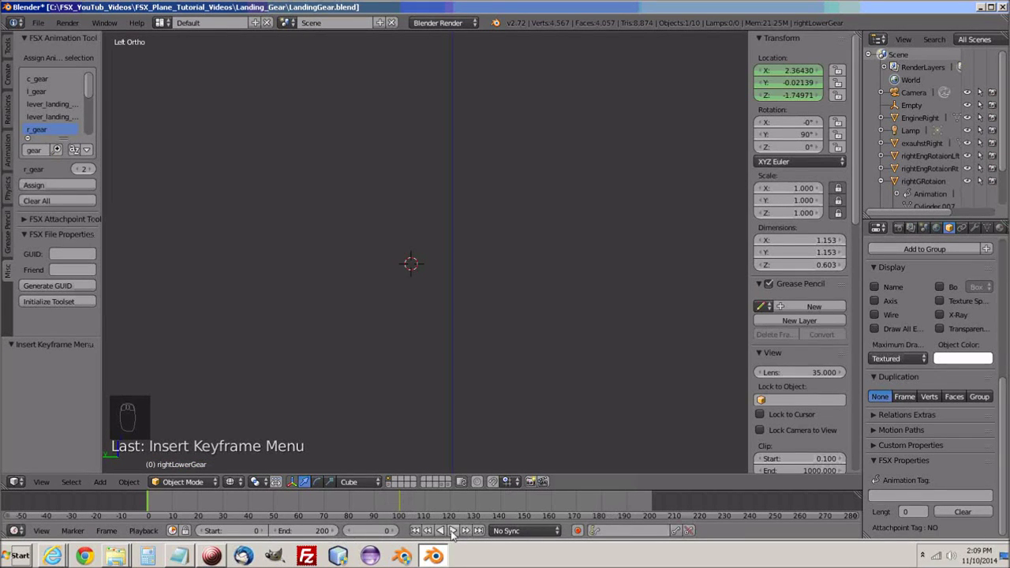
{"action": "scroll", "coordinate": [471, 340], "scroll_direction": "down", "scroll_amount": 4}
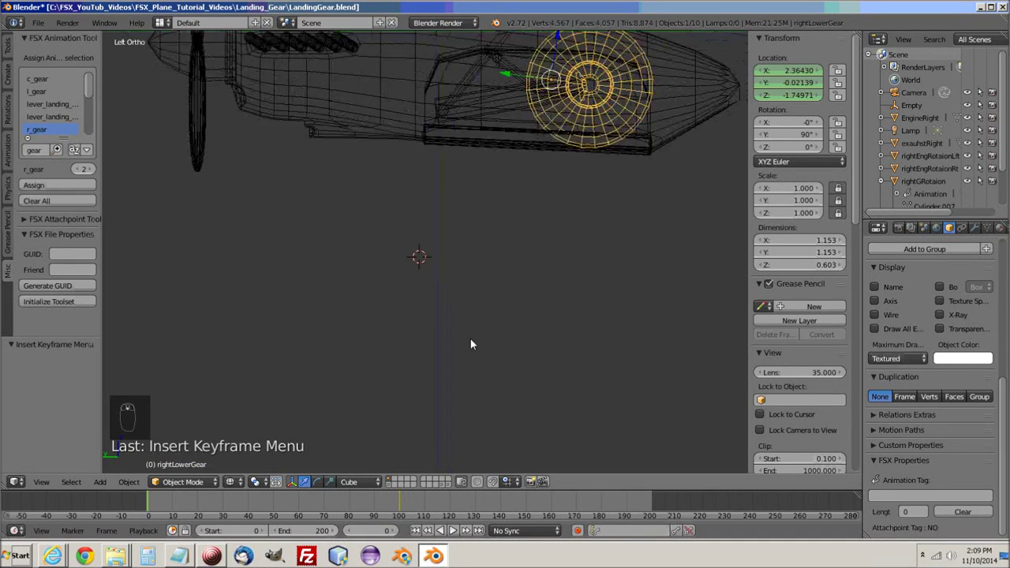
{"action": "left_click", "coordinate": [452, 530]}
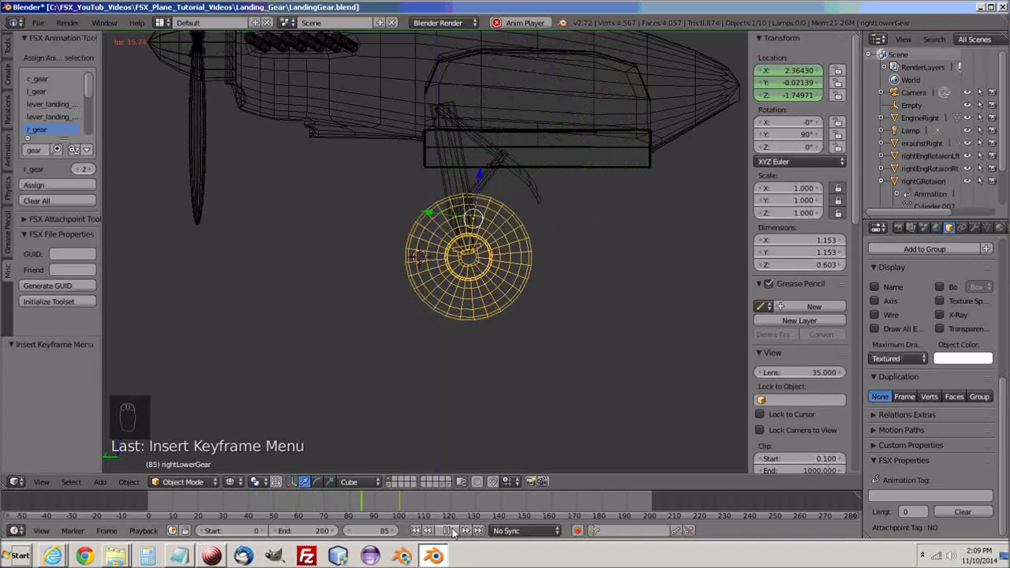
{"action": "left_click", "coordinate": [452, 531]}
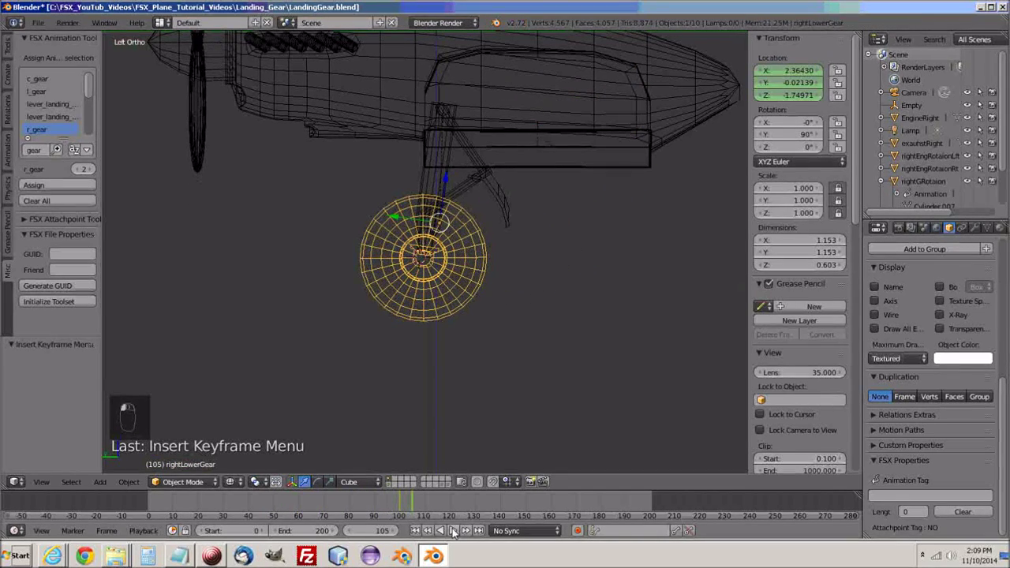
{"action": "left_click", "coordinate": [371, 531]}
{"action": "type", "text": "100"}
{"action": "key", "text": "Return"}
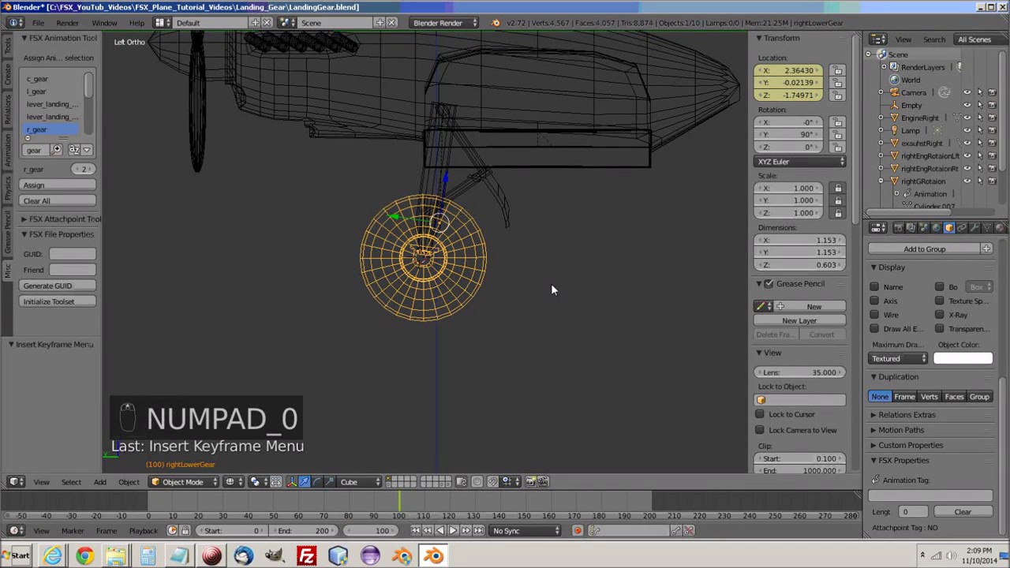
- At frame 150, move rightLowerGear up about 0.09 along the Cube orientation's Z axis to compress the strut, and insert a location keyframe
{"action": "scroll", "coordinate": [551, 284], "scroll_direction": "up", "scroll_amount": 2, "text": "shift"}
{"action": "scroll", "coordinate": [551, 283], "scroll_direction": "down", "scroll_amount": 1, "text": "shift"}
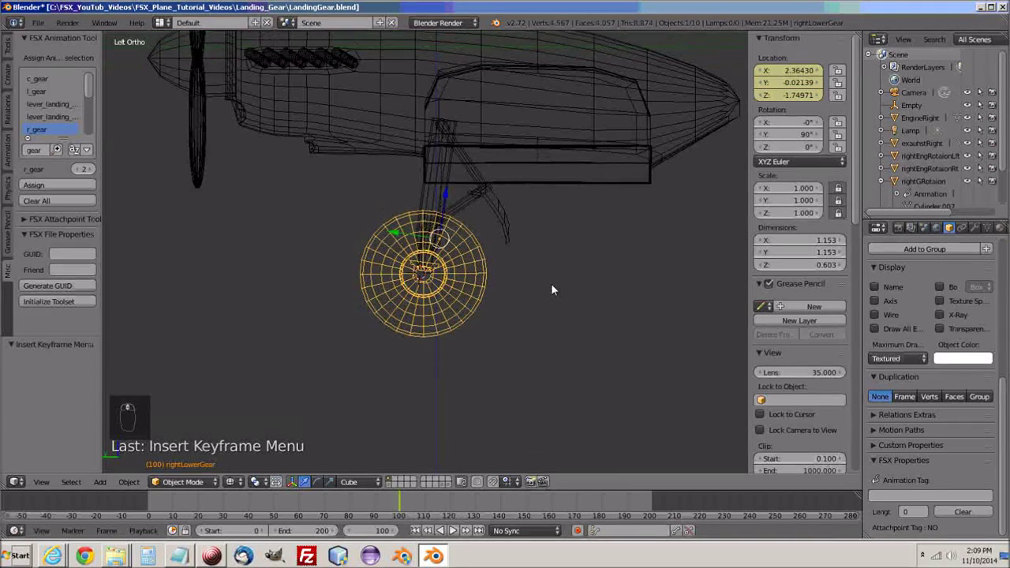
{"action": "scroll", "coordinate": [551, 290], "scroll_direction": "up", "scroll_amount": 5}
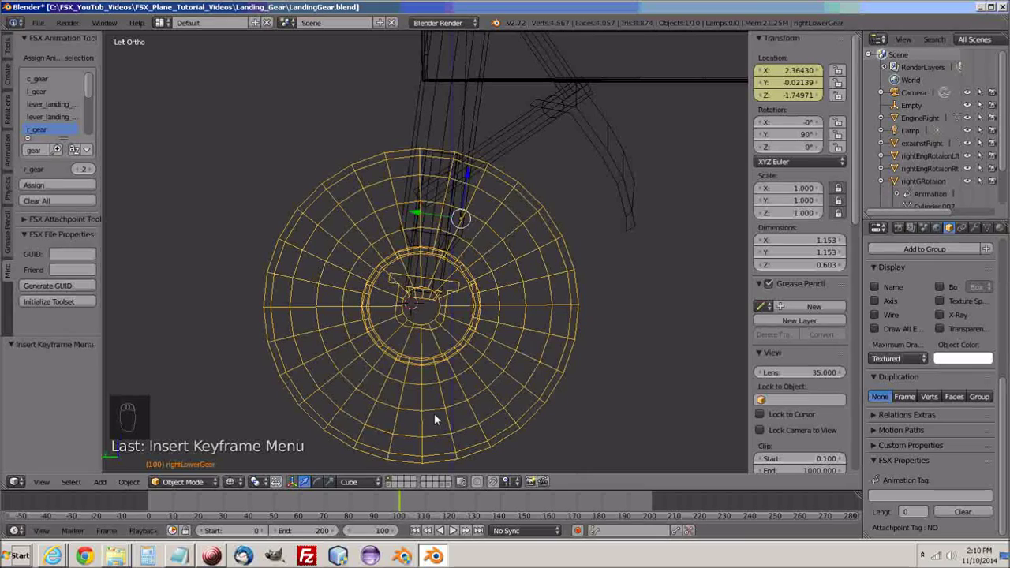
{"action": "left_click", "coordinate": [377, 534]}
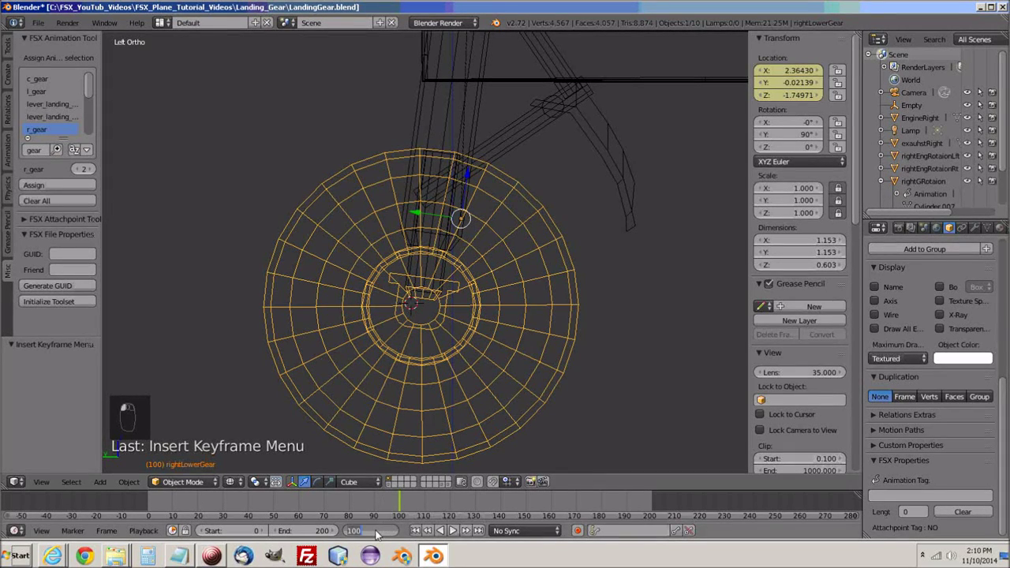
{"action": "type", "text": "150"}
{"action": "key", "text": "Return"}
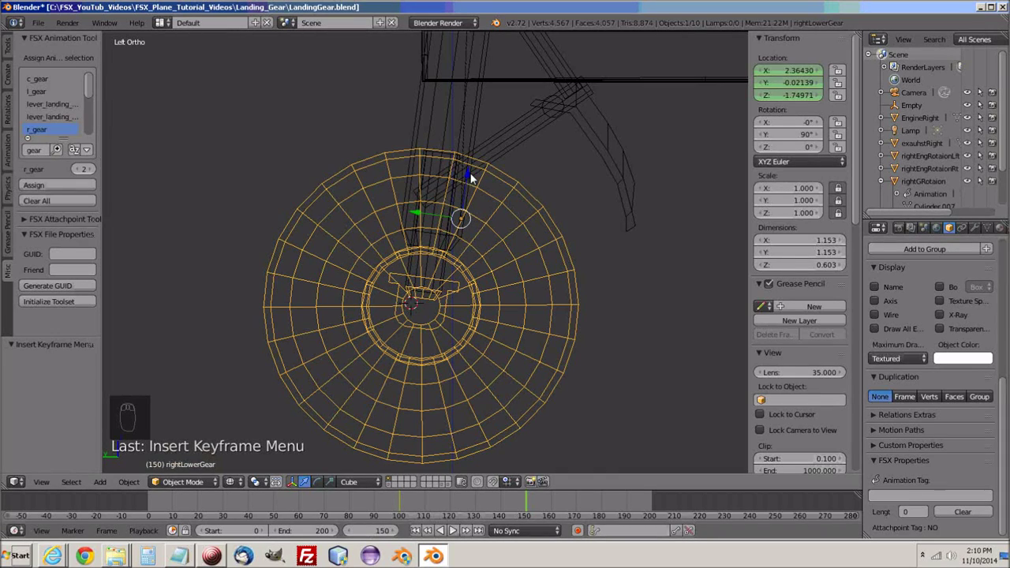
{"action": "key", "text": "a"}
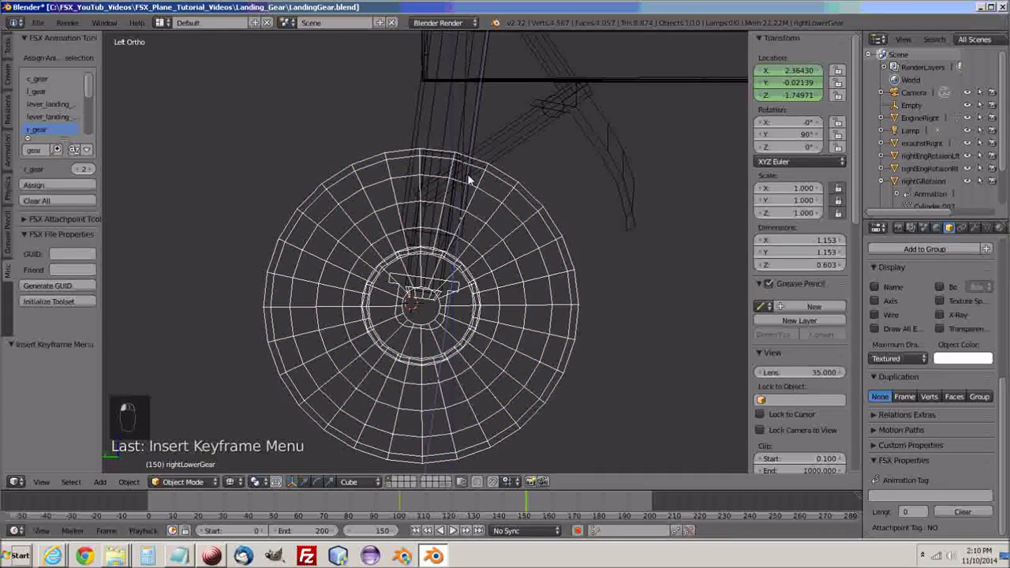
{"action": "key", "text": "g"}
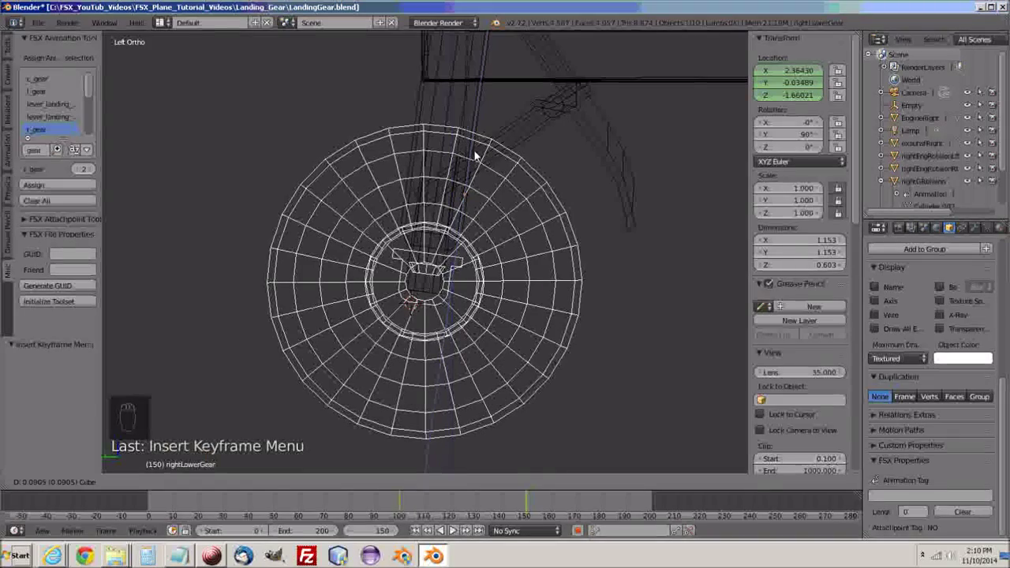
{"action": "left_click", "coordinate": [476, 156]}
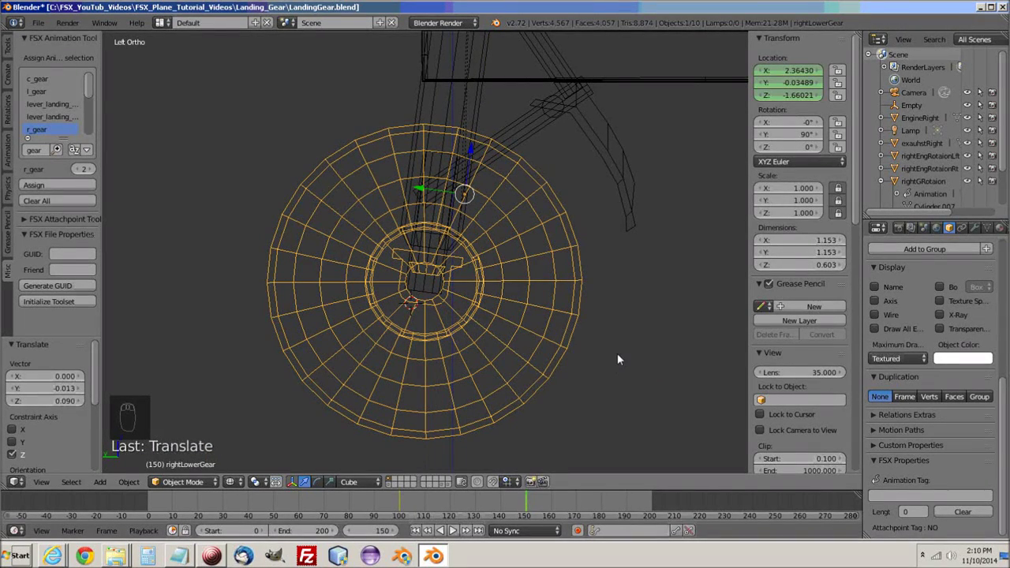
{"action": "key", "text": "i"}
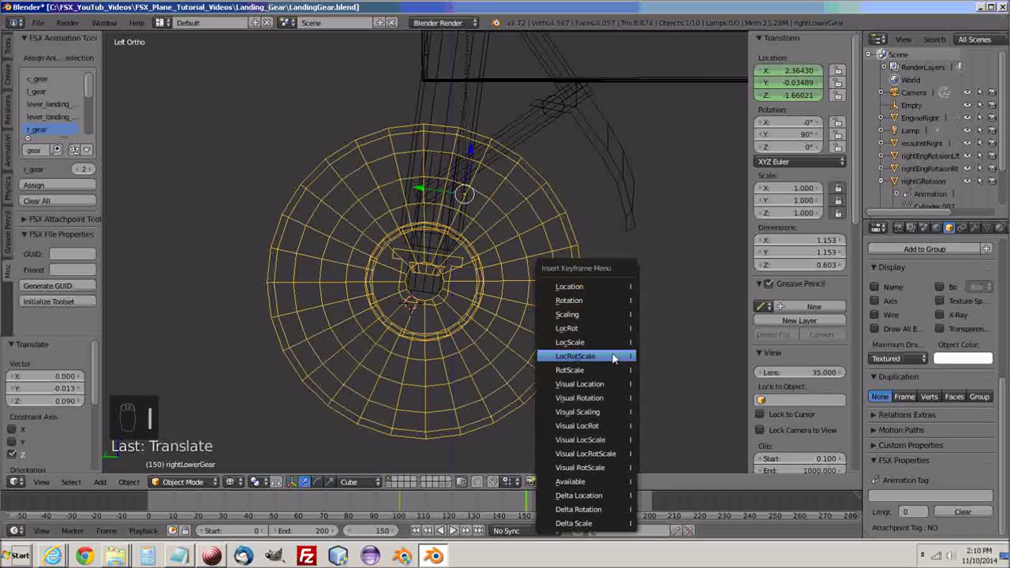
{"action": "left_click", "coordinate": [585, 288]}
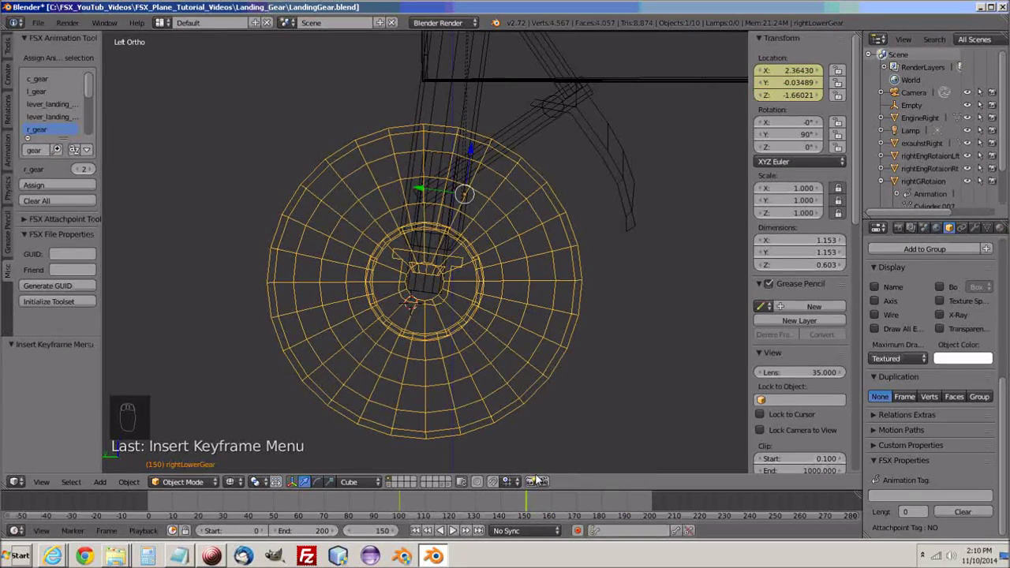
- At frame 200, move rightLowerGear down about 0.054 along the Cube orientation's Z axis and insert a location keyframe
{"action": "left_click", "coordinate": [376, 535]}
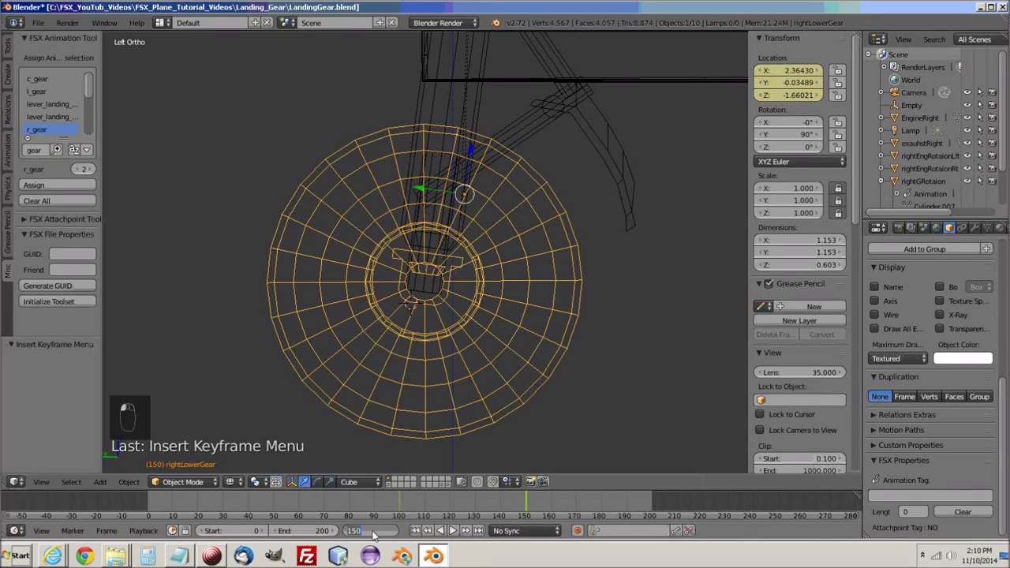
{"action": "type", "text": "200"}
{"action": "key", "text": "Return"}
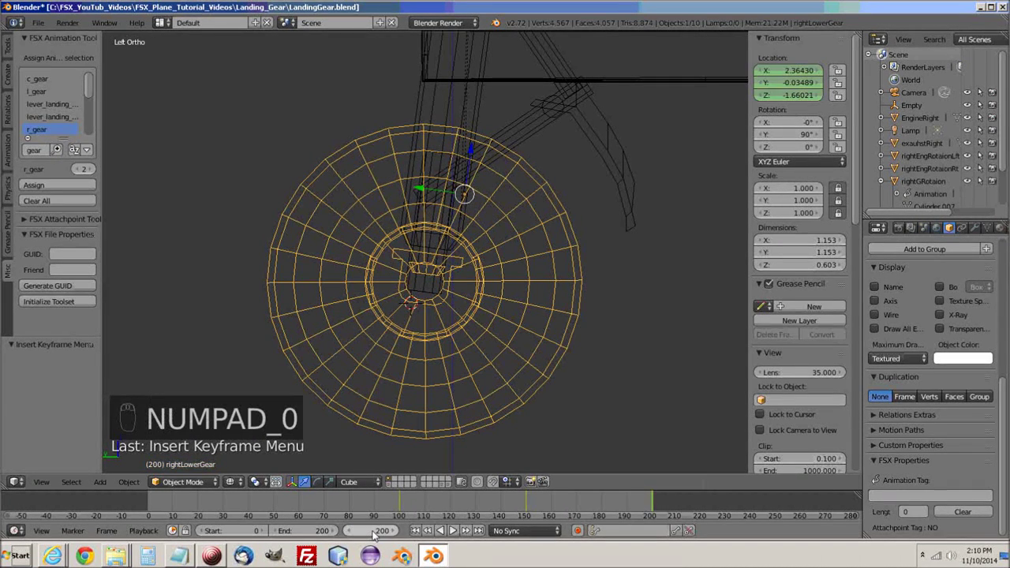
{"action": "left_click_drag", "start_coordinate": [470, 155], "coordinate": [463, 167]}
{"action": "left_click", "coordinate": [464, 169]}
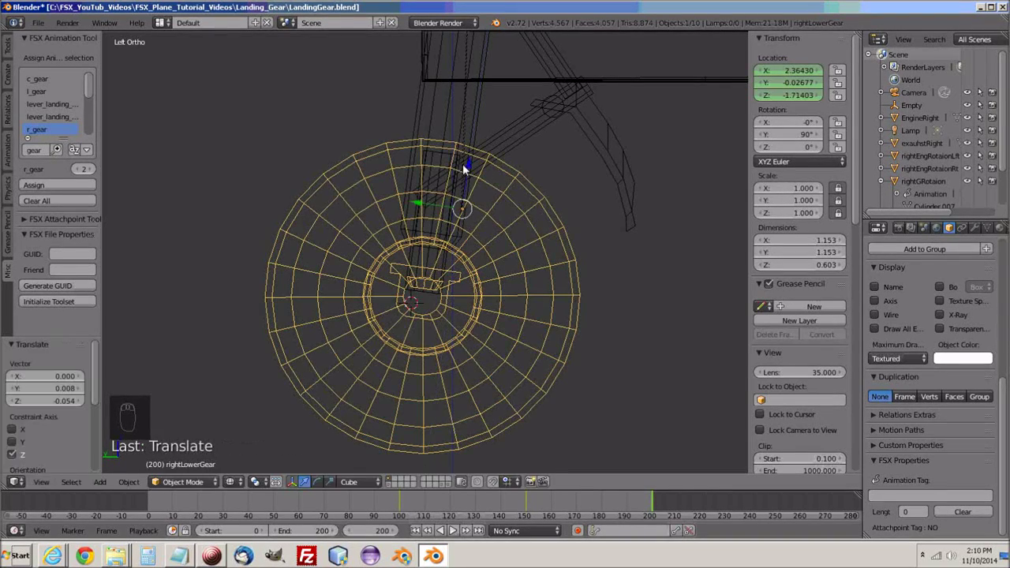
{"action": "key", "text": "i"}
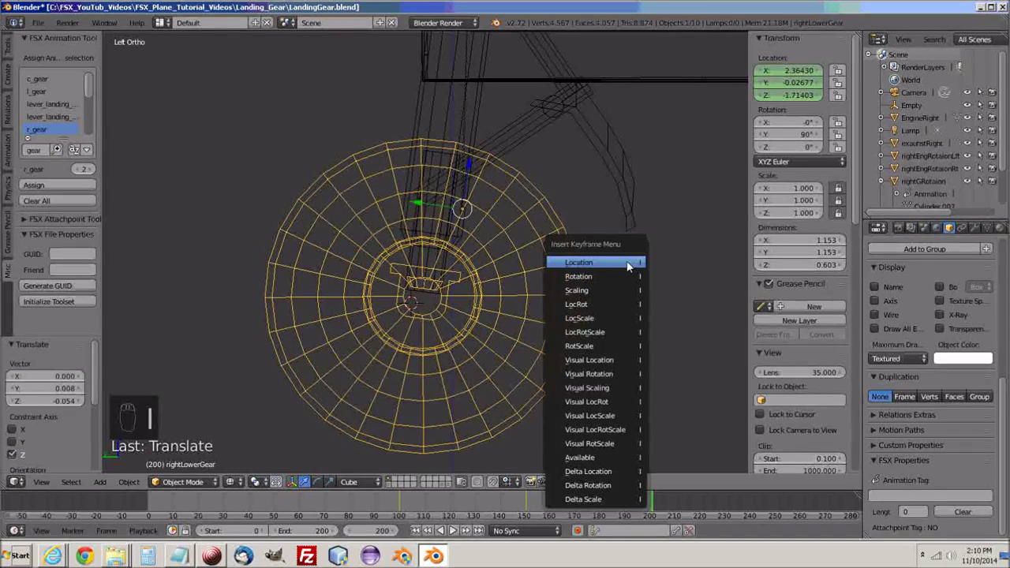
{"action": "left_click", "coordinate": [606, 264]}
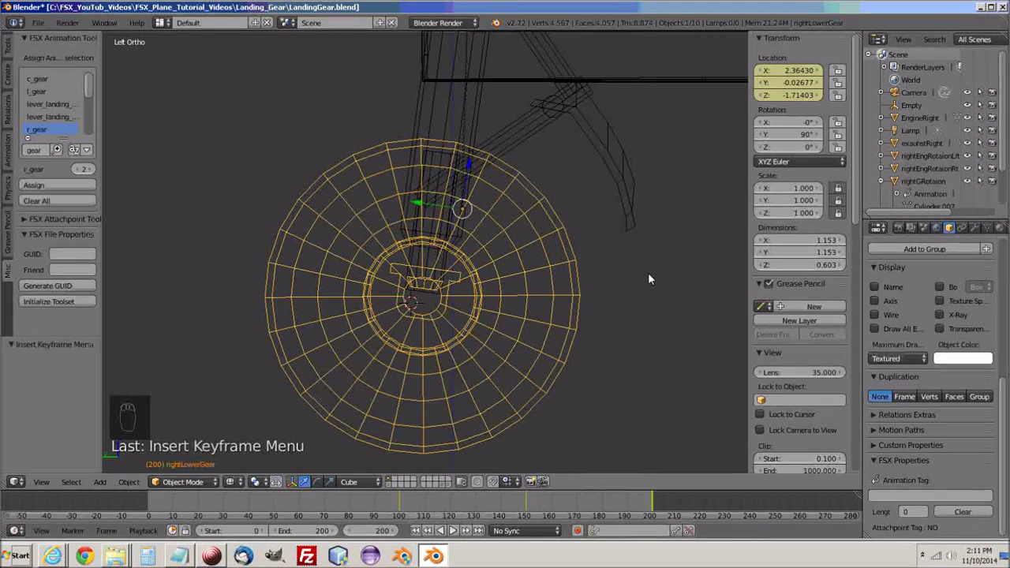
- Set the transform orientation to Global, then play the whole gear animation from frame 0 to check it and stop playback
{"action": "left_click", "coordinate": [362, 484]}
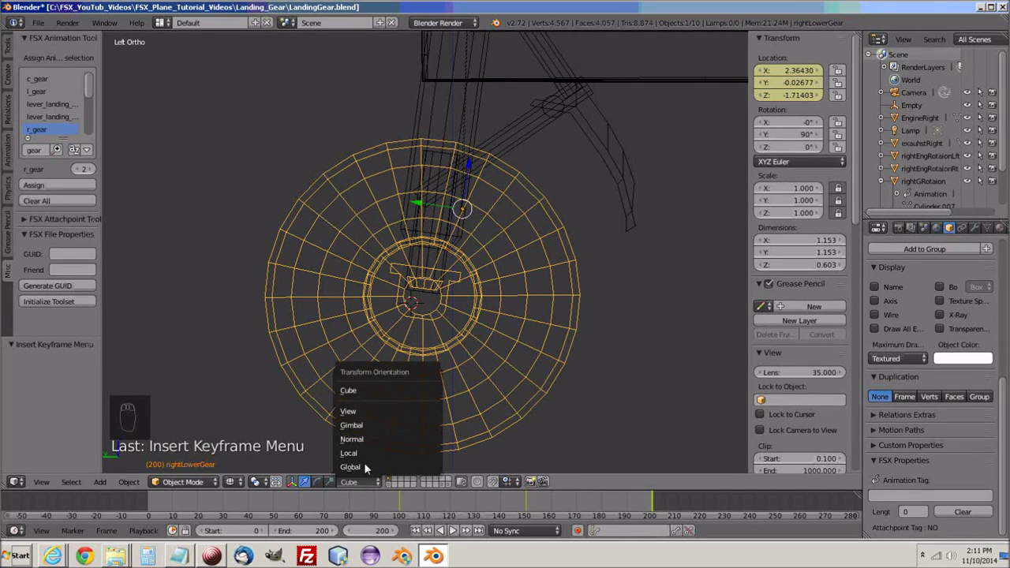
{"action": "left_click", "coordinate": [359, 466]}
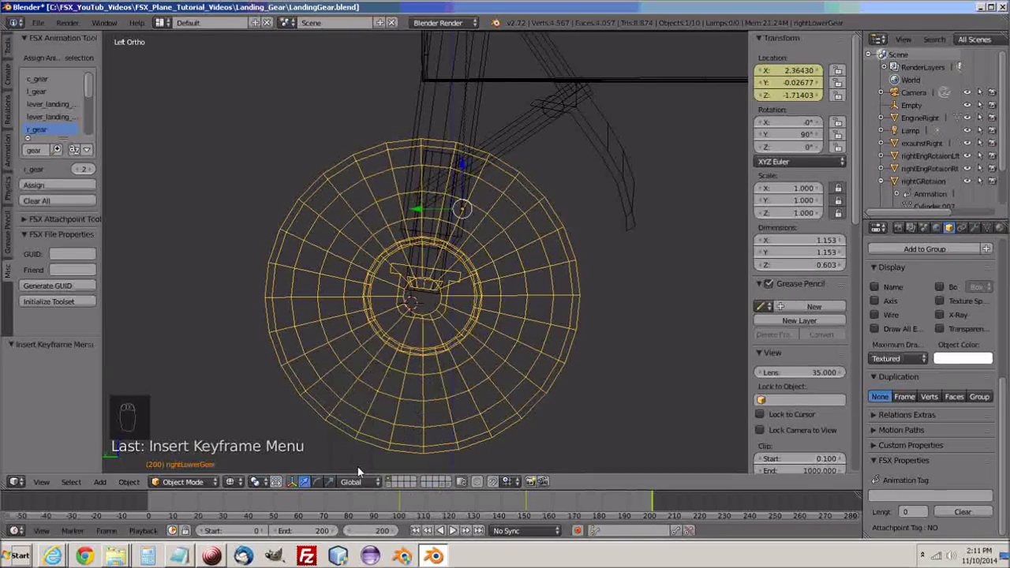
{"action": "scroll", "coordinate": [546, 307], "scroll_direction": "down", "scroll_amount": 4}
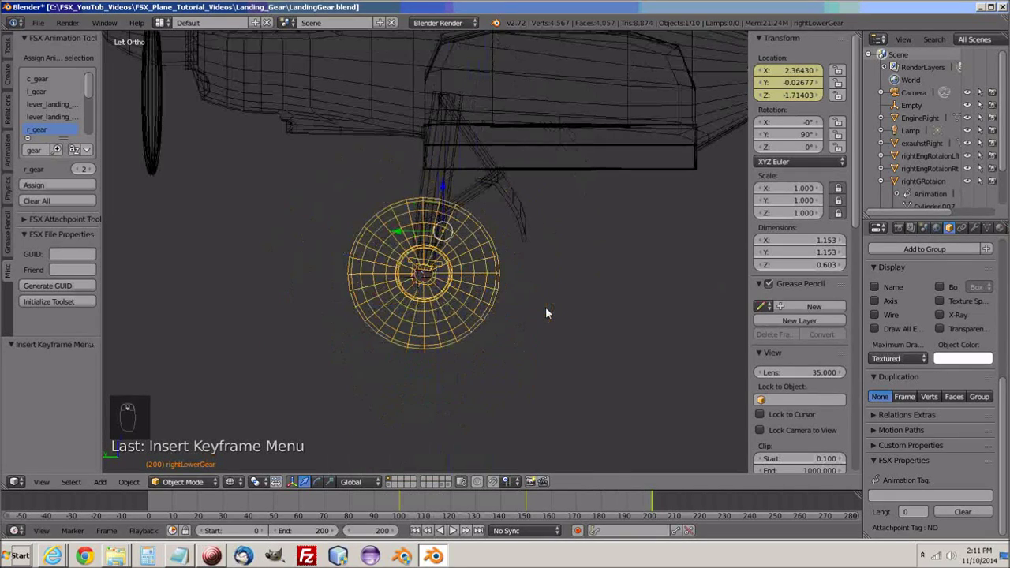
{"action": "scroll", "coordinate": [584, 288], "scroll_direction": "down", "scroll_amount": 4}
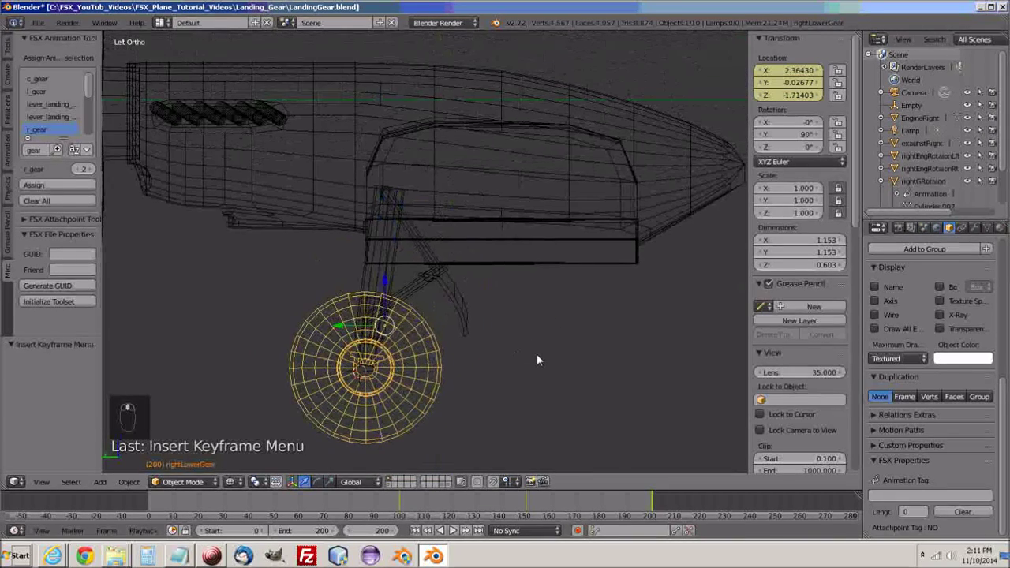
{"action": "scroll", "coordinate": [539, 360], "scroll_direction": "up", "scroll_amount": 1}
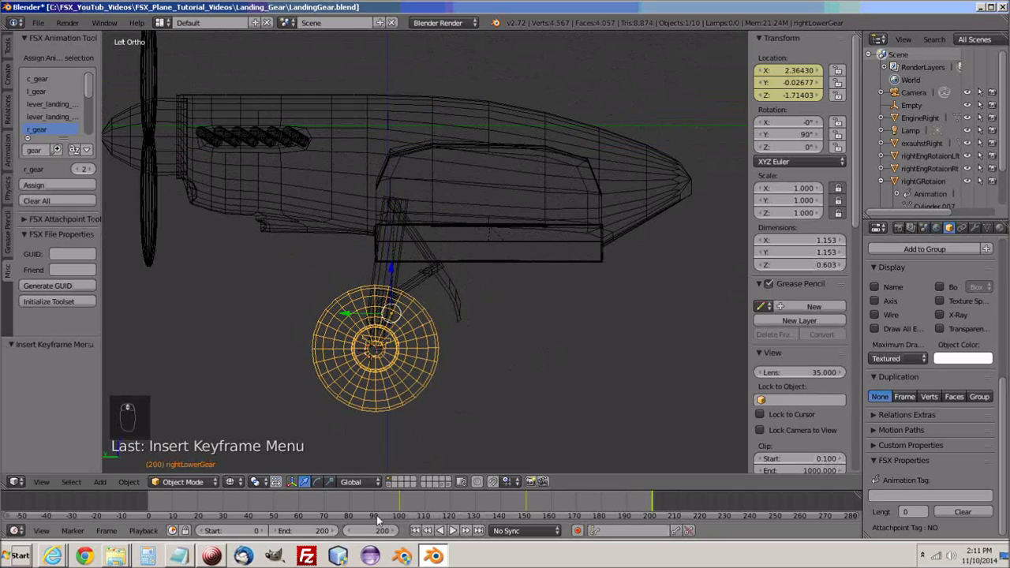
{"action": "type", "text": "0"}
{"action": "key", "text": "Return"}
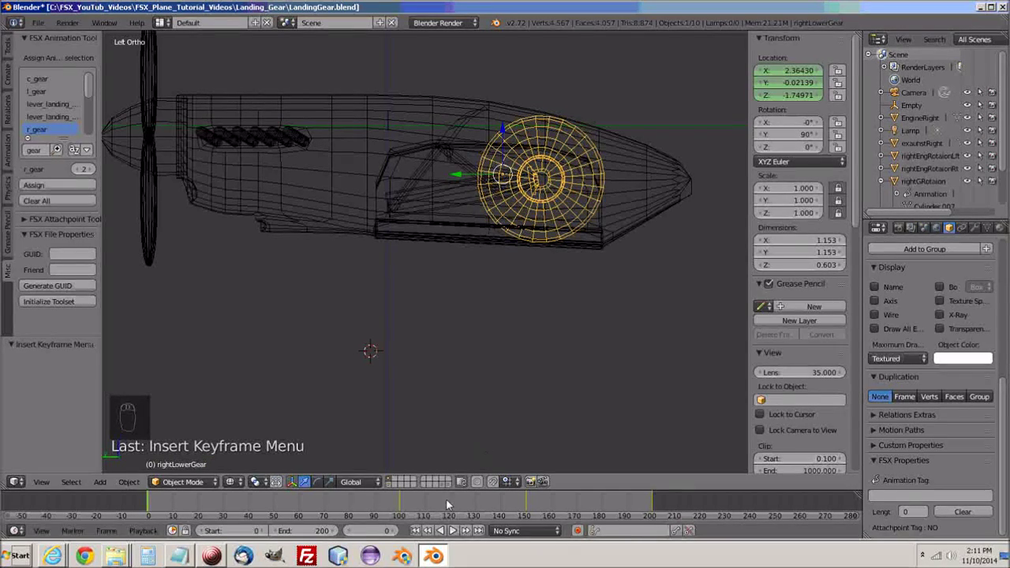
{"action": "left_click", "coordinate": [452, 530]}
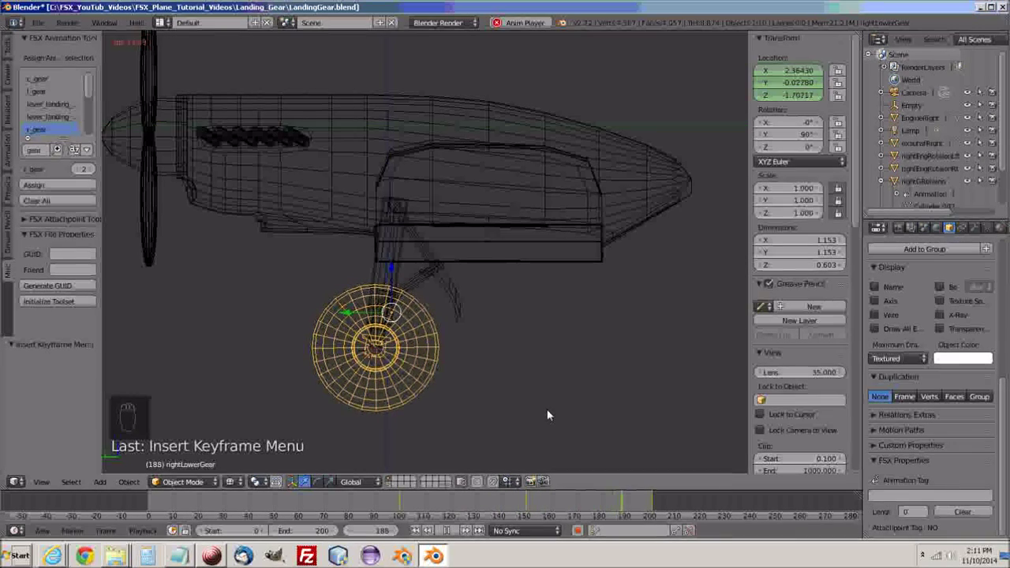
{"action": "left_click", "coordinate": [447, 531]}
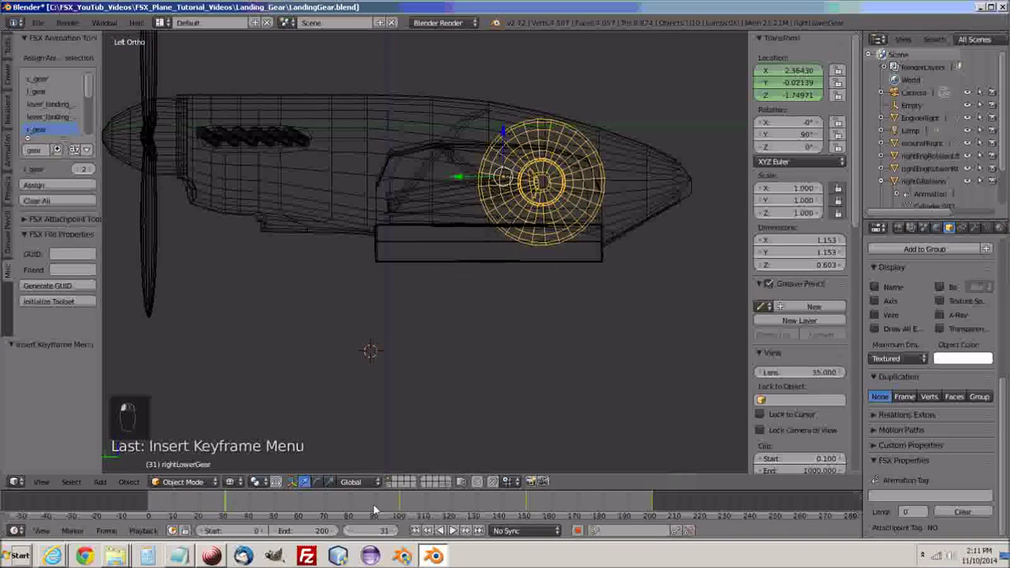
- Return the timeline to frame 0 and save the LandingGear.blend file
{"action": "left_click", "coordinate": [375, 532]}
{"action": "type", "text": "0"}
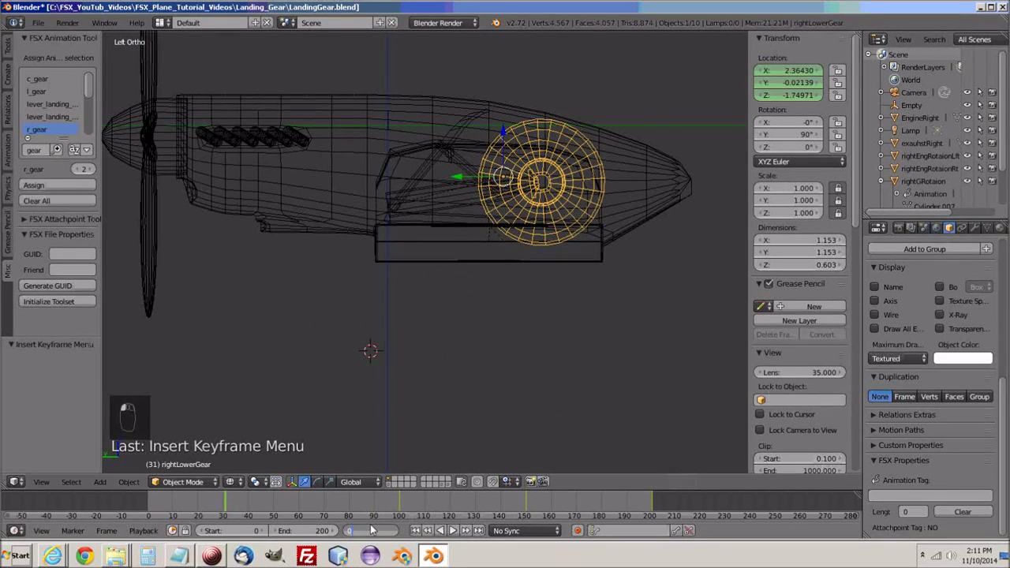
{"action": "key", "text": "Return"}
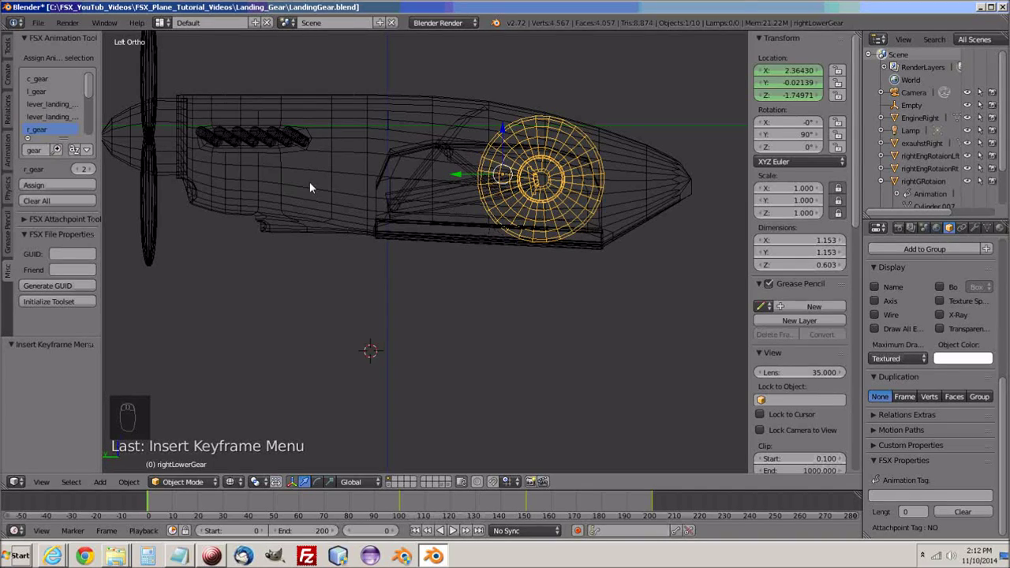
{"action": "left_click", "coordinate": [38, 22]}
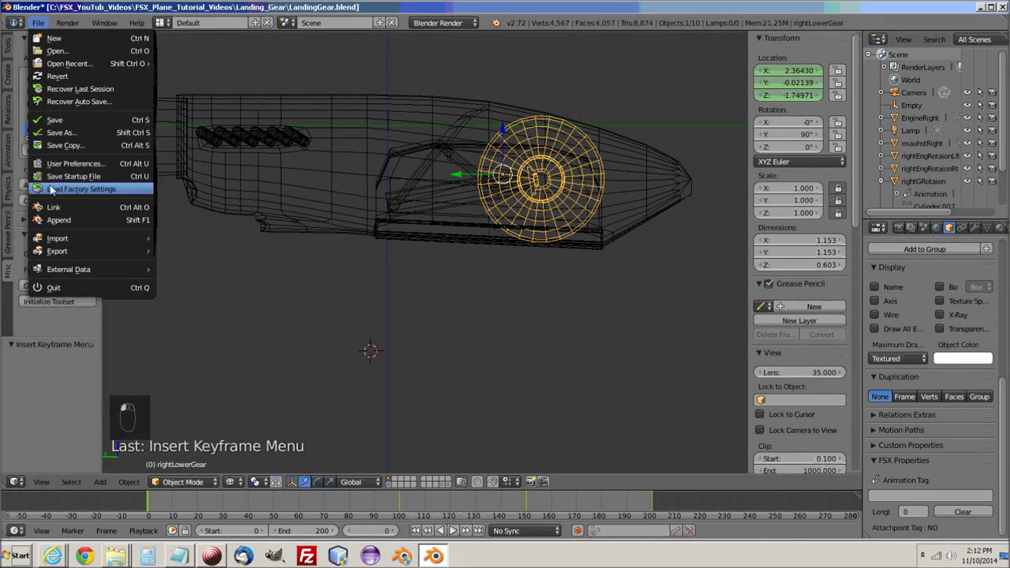
{"action": "left_click", "coordinate": [54, 120]}
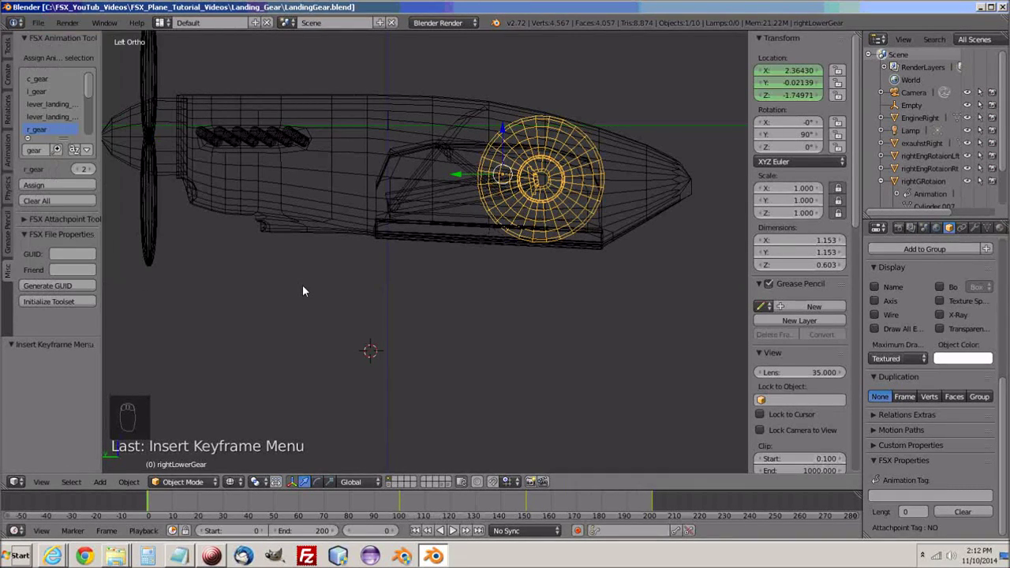